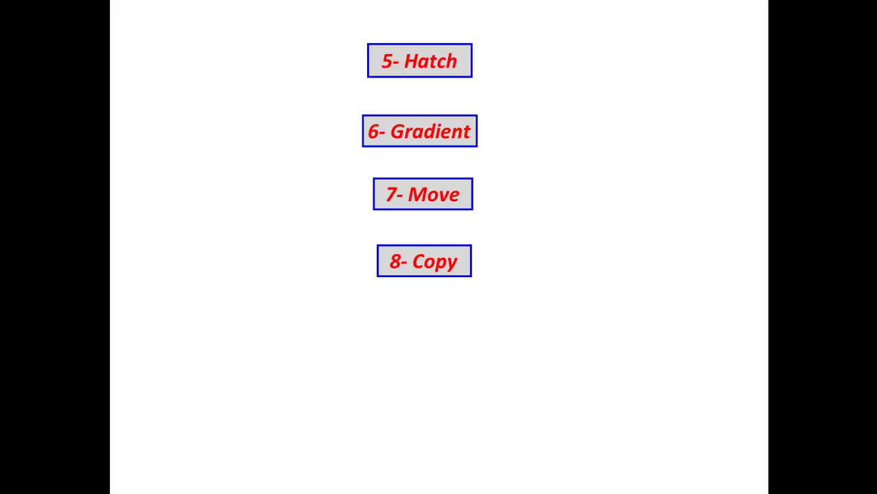
Switch from the PowerPoint topics slide to the AutoCAD 2011 Drawing1.dwg window.
{"action": "key", "text": "alt+Tab"}
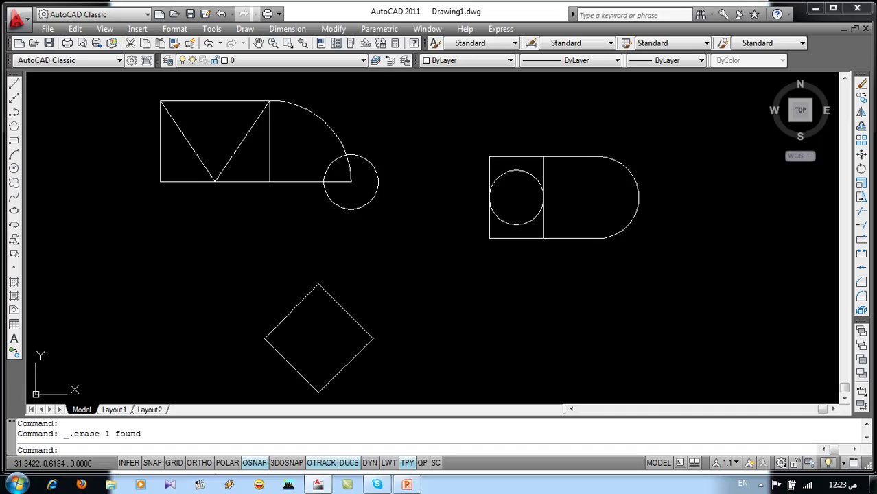
Run the H command to bring up Hatch and Gradient with the ANSI31 pattern at scale 1.0000.
{"action": "left_click", "coordinate": [244, 31]}
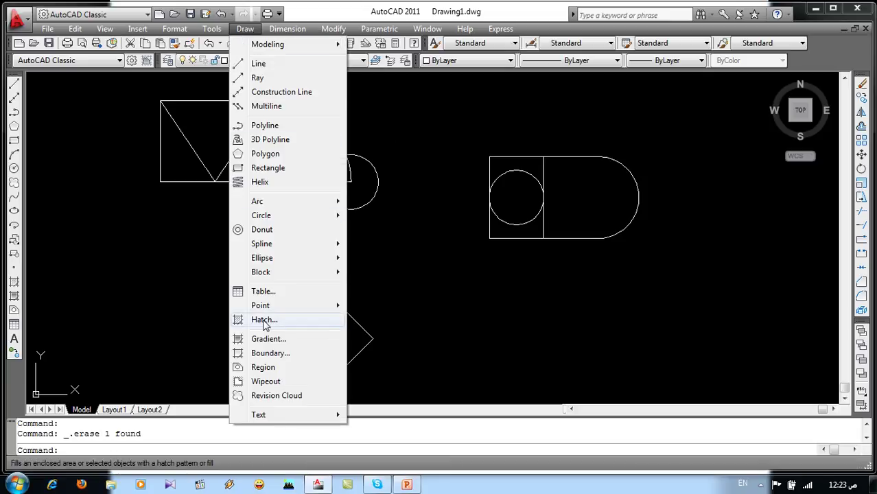
{"action": "key", "text": "Escape"}
{"action": "left_click", "coordinate": [126, 302]}
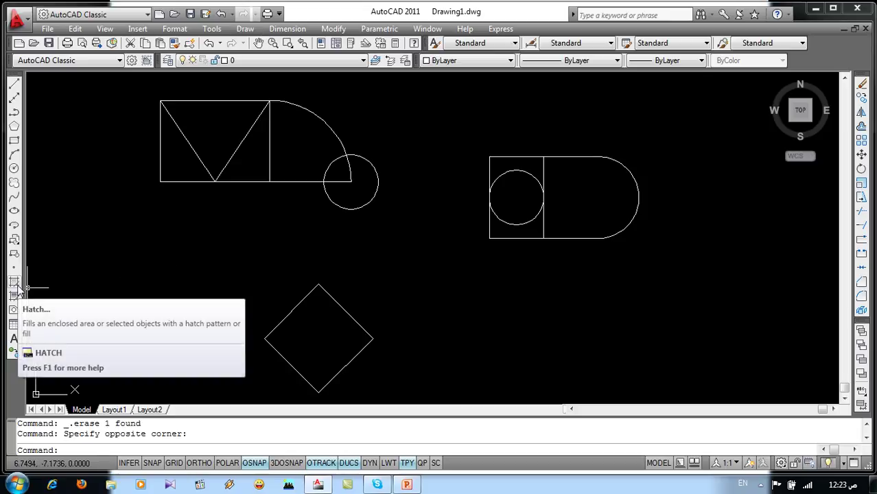
{"action": "type", "text": "h"}
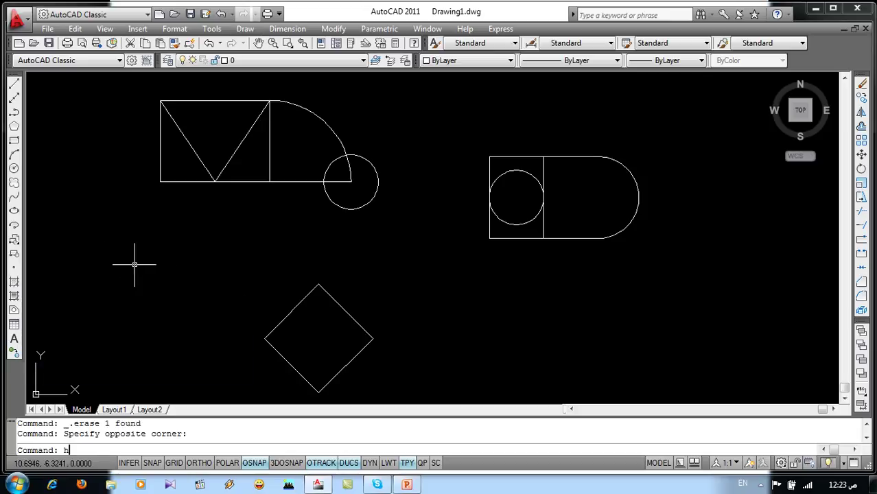
{"action": "key", "text": "Return"}
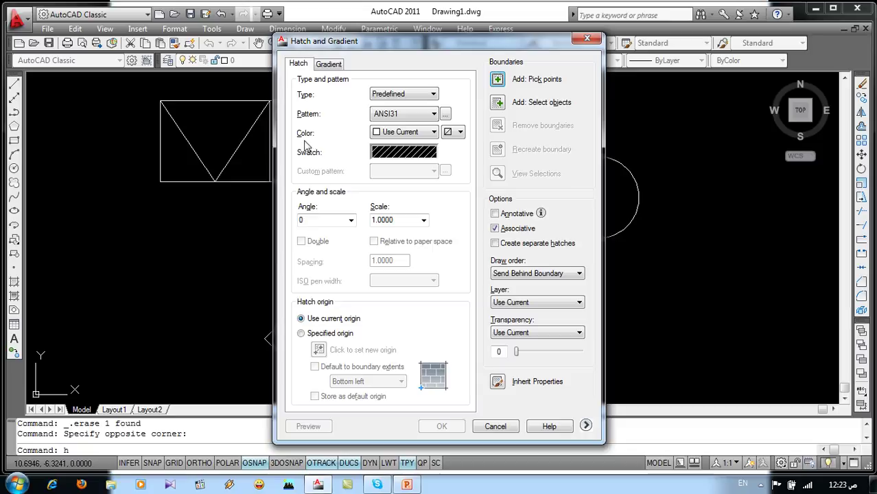
Set the hatch colour to Green, keep the ANSI31 pattern, and begin picking the fill area.
{"action": "left_click", "coordinate": [433, 133]}
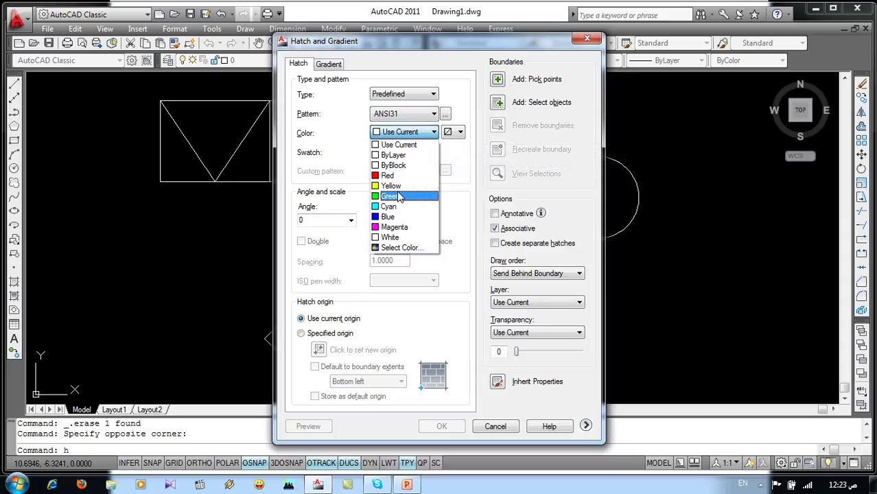
{"action": "left_click", "coordinate": [399, 198]}
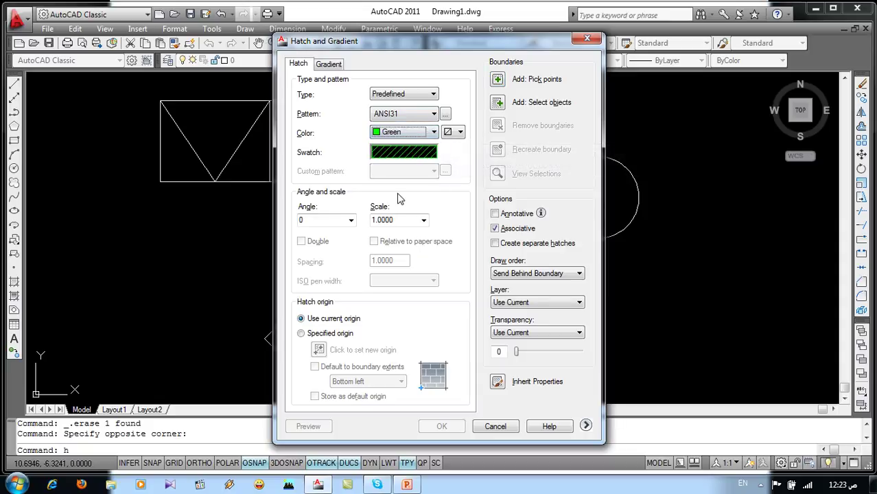
{"action": "left_click", "coordinate": [404, 153]}
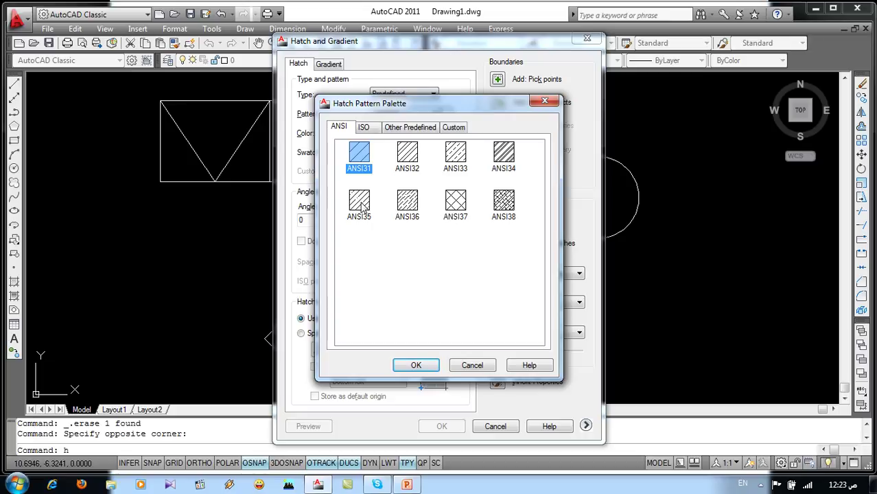
{"action": "left_click", "coordinate": [365, 127]}
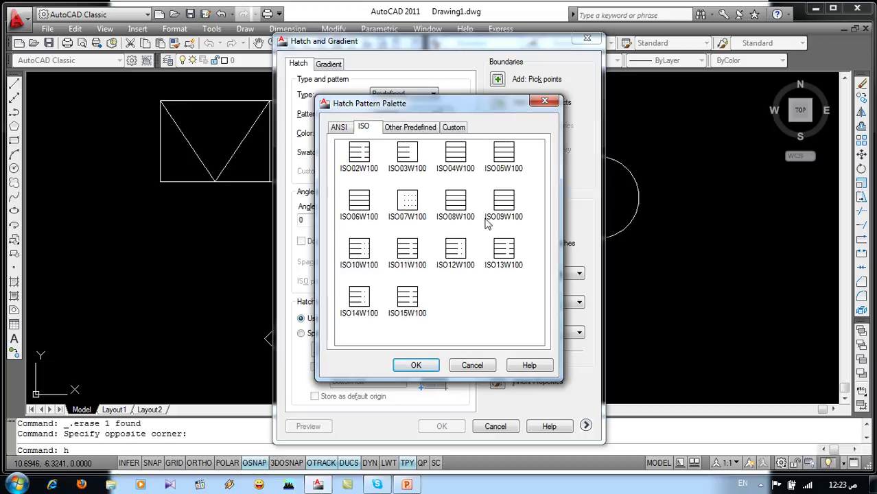
{"action": "left_click", "coordinate": [405, 128]}
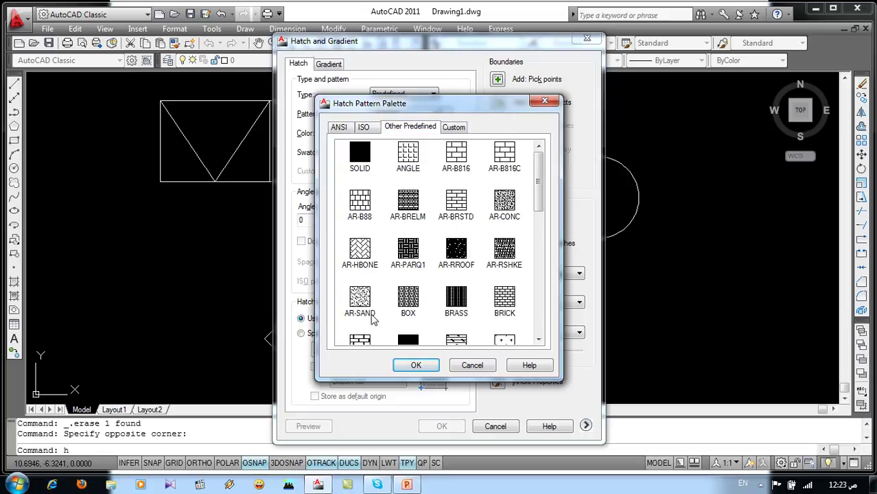
{"action": "left_click", "coordinate": [339, 130]}
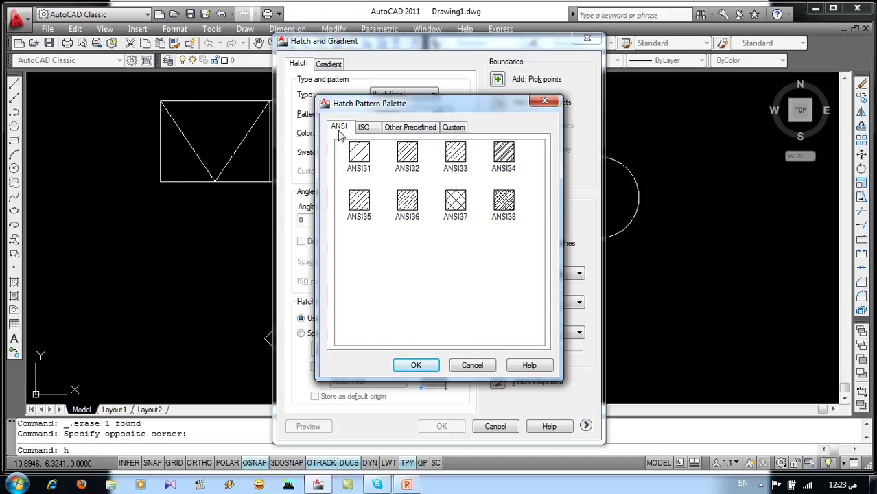
{"action": "left_click", "coordinate": [364, 160]}
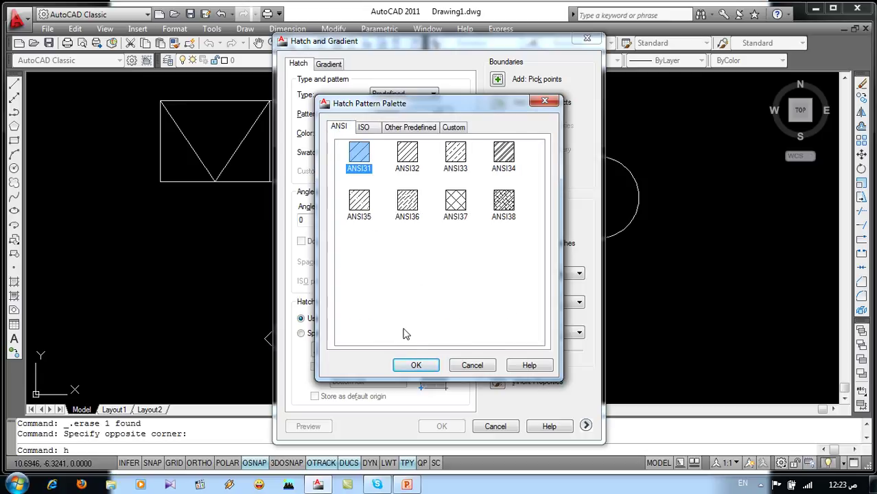
{"action": "left_click", "coordinate": [416, 366]}
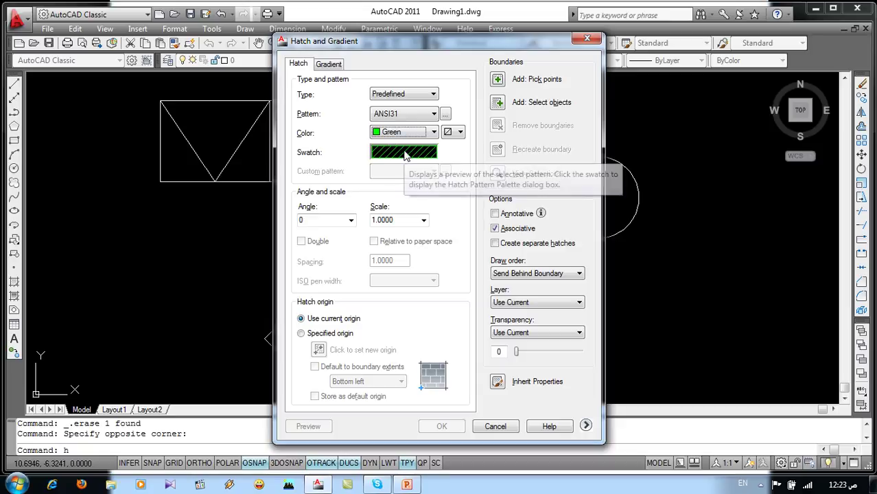
{"action": "left_click", "coordinate": [497, 79]}
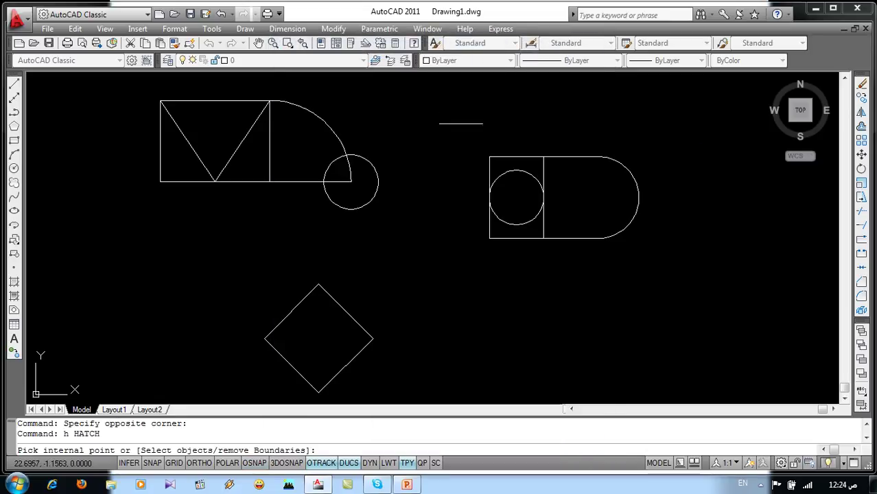
Fill the small circle inside the right-hand square with the green ANSI31 hatch.
{"action": "left_click", "coordinate": [223, 245]}
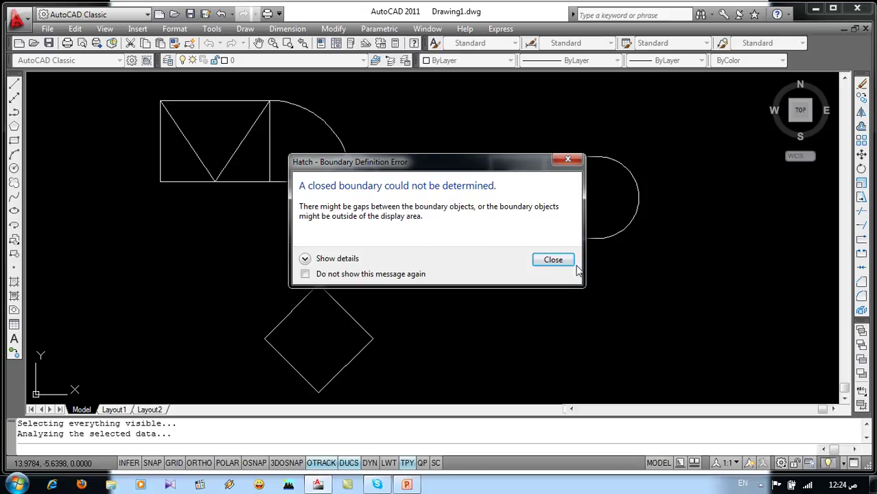
{"action": "left_click", "coordinate": [552, 259]}
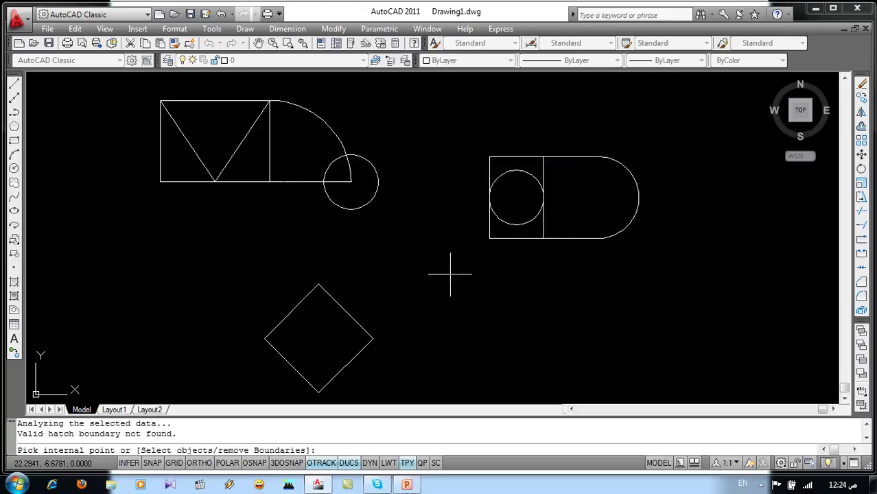
{"action": "left_click", "coordinate": [512, 200]}
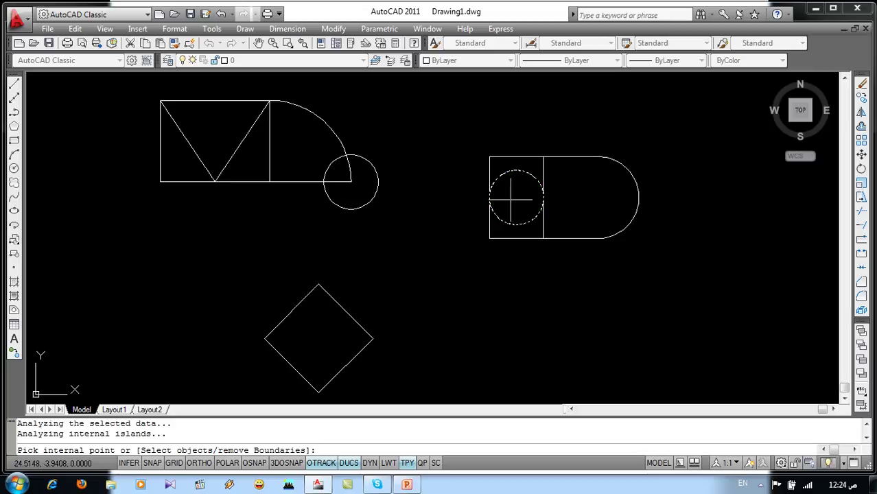
{"action": "key", "text": "Return"}
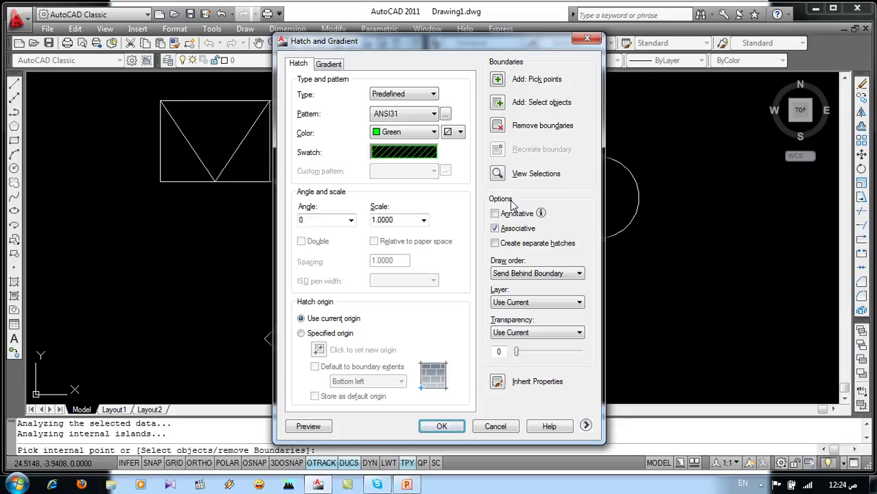
{"action": "left_click", "coordinate": [443, 427]}
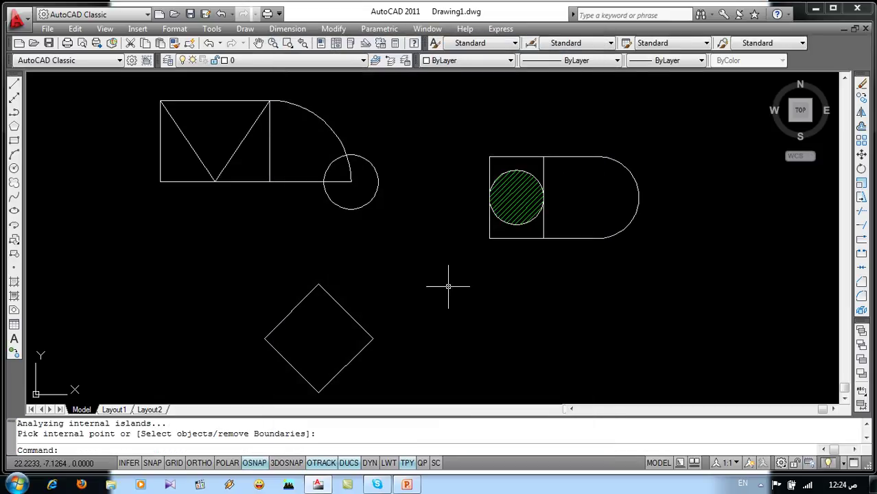
{"action": "left_click", "coordinate": [440, 450]}
{"action": "type", "text": "h"}
Start a new hatch with the colour set to Cyan and the ANSI32 pattern.
{"action": "key", "text": "Return"}
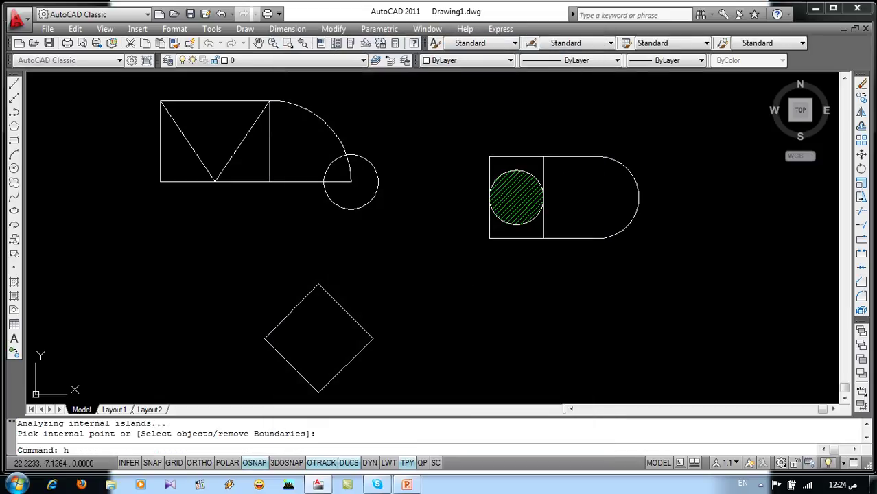
{"action": "left_click", "coordinate": [423, 131]}
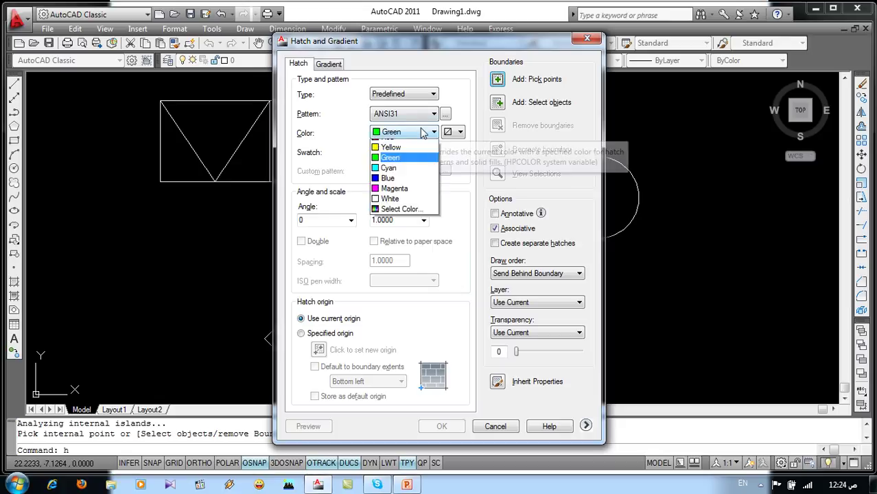
{"action": "left_click", "coordinate": [398, 208]}
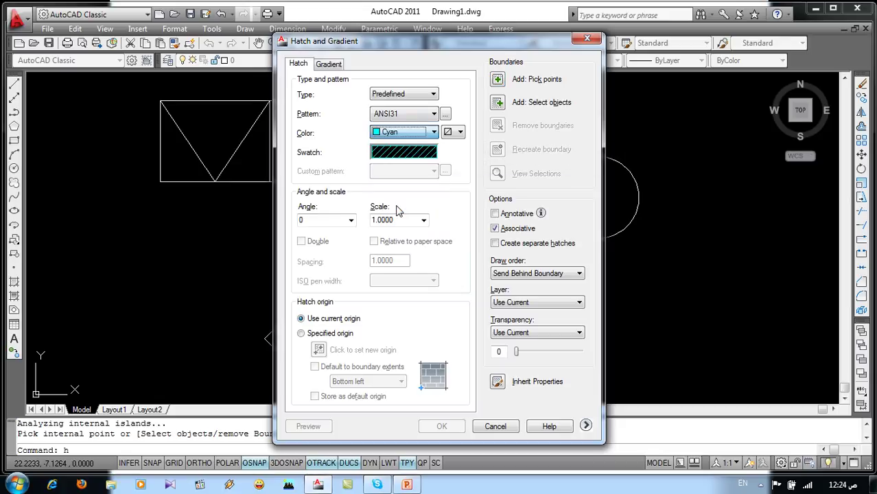
{"action": "left_click", "coordinate": [395, 153]}
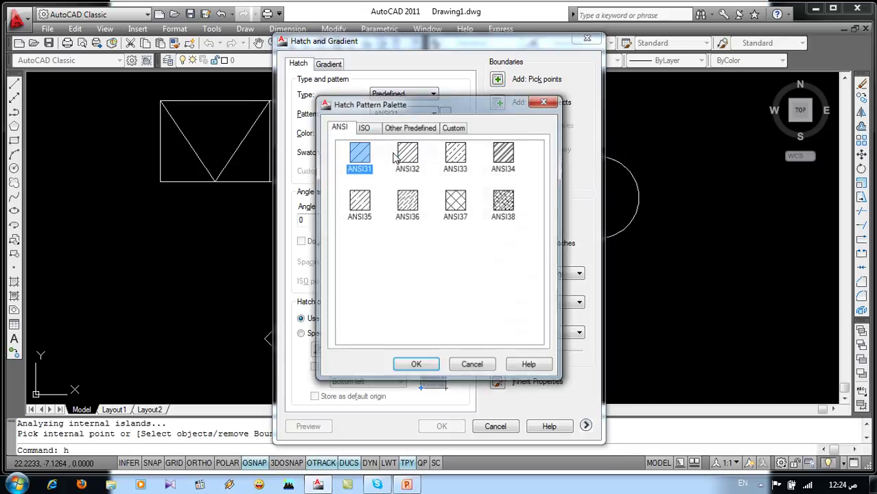
{"action": "left_click", "coordinate": [406, 157]}
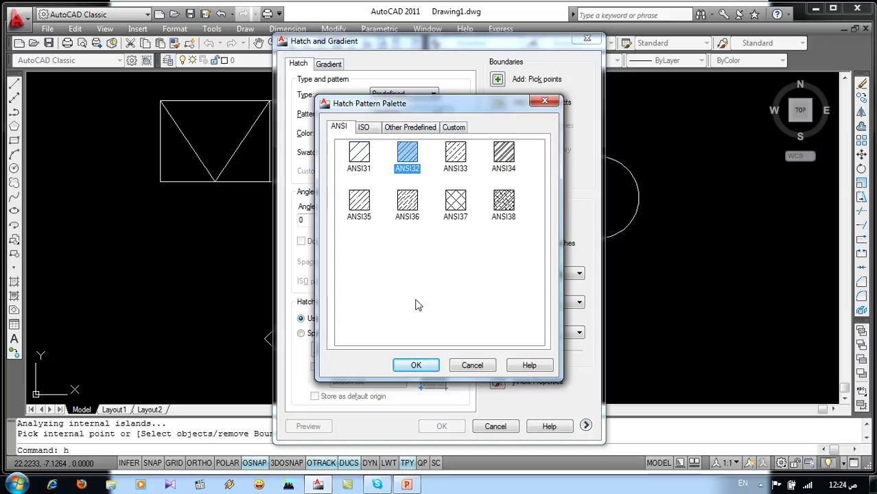
{"action": "left_click", "coordinate": [418, 366]}
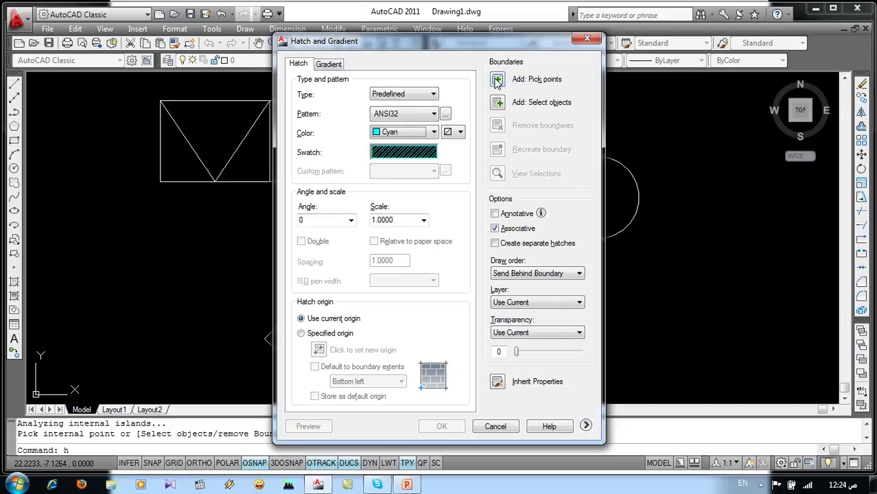
Pick the quarter-circle area by the top-left rectangle, preview, and apply the cyan hatch.
{"action": "left_click", "coordinate": [497, 79]}
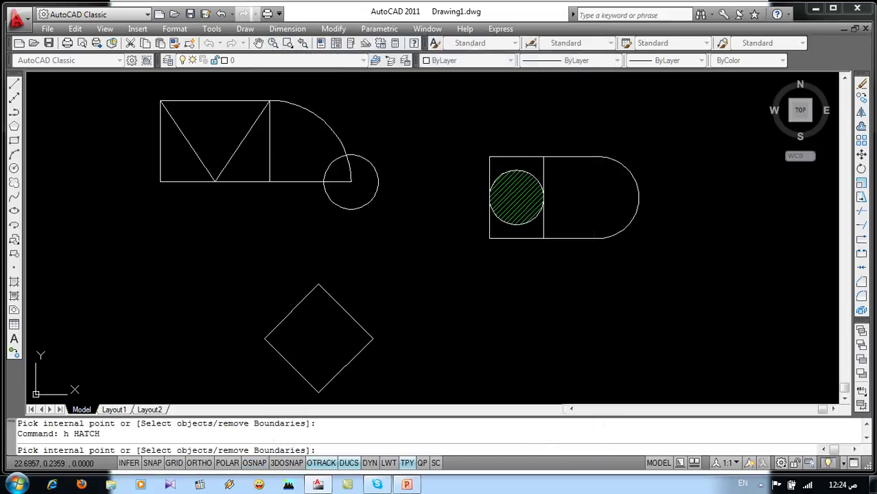
{"action": "left_click", "coordinate": [305, 149]}
{"action": "key", "text": "Return"}
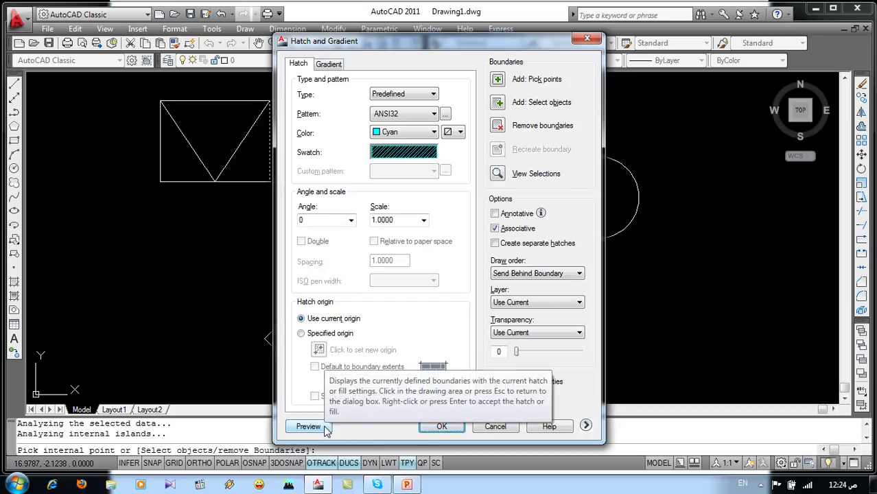
{"action": "left_click", "coordinate": [308, 426]}
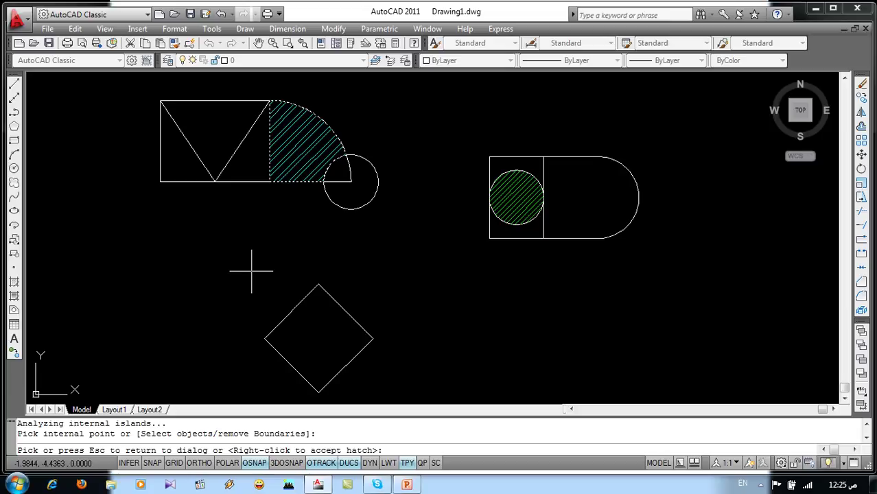
{"action": "key", "text": "Escape"}
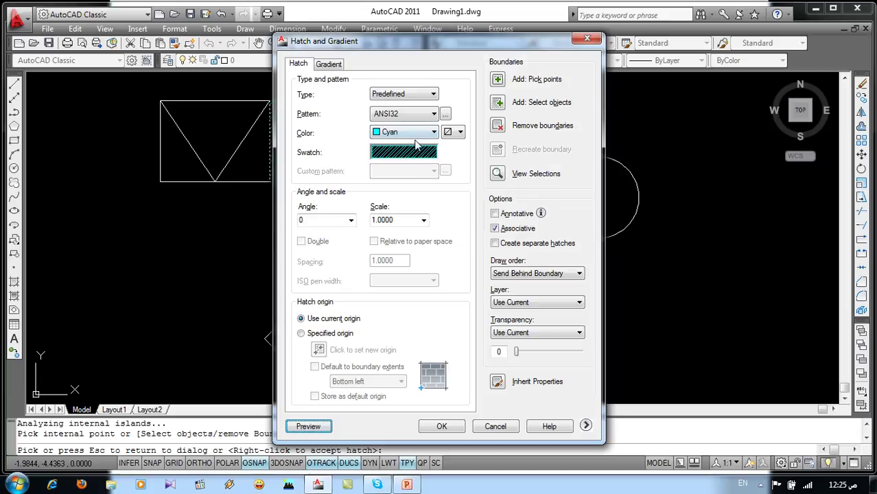
{"action": "left_click", "coordinate": [443, 427]}
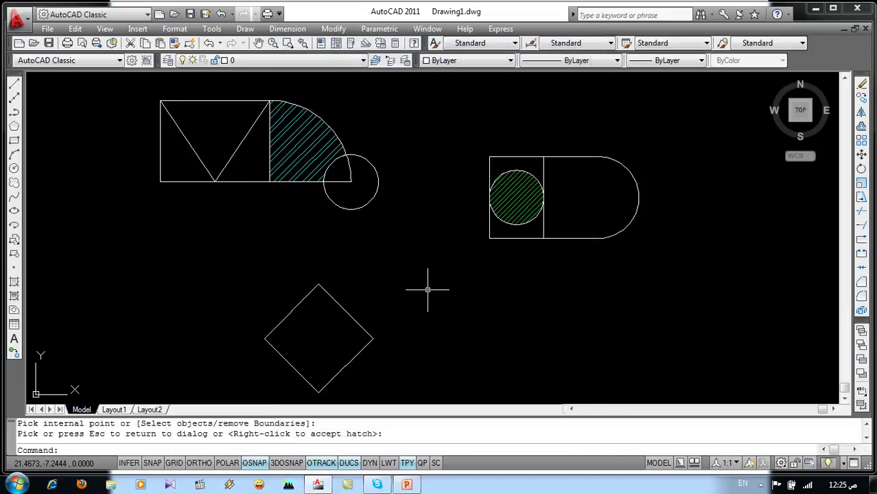
{"action": "mouse_move", "coordinate": [427, 290]}
{"action": "middle_mouse_down"}
{"action": "mouse_move", "coordinate": [498, 270]}
{"action": "mouse_move", "coordinate": [420, 259]}
{"action": "middle_mouse_up"}
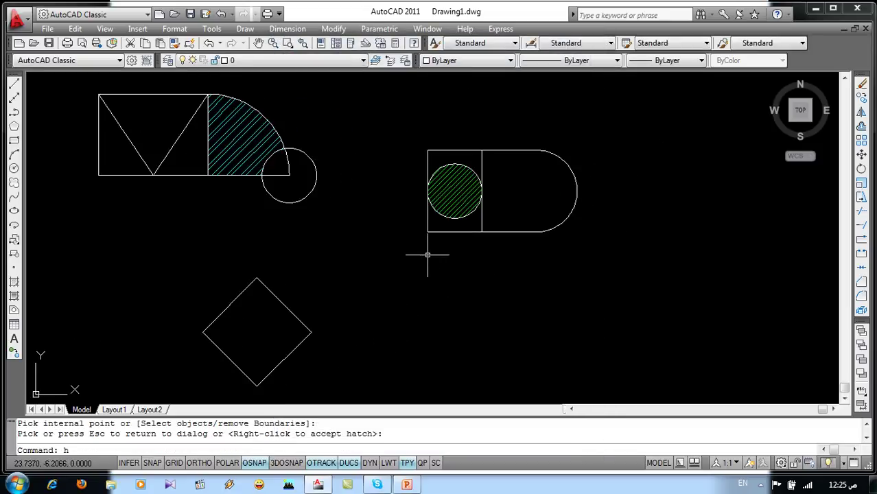
Set up a new hatch in colour 22 with the AR-B816C brick pattern from Other Predefined.
{"action": "key", "text": "Return"}
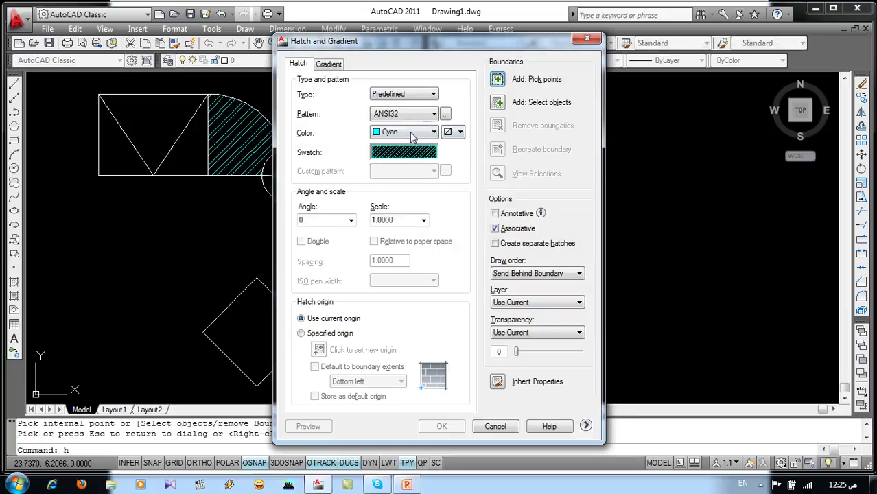
{"action": "left_click", "coordinate": [411, 134]}
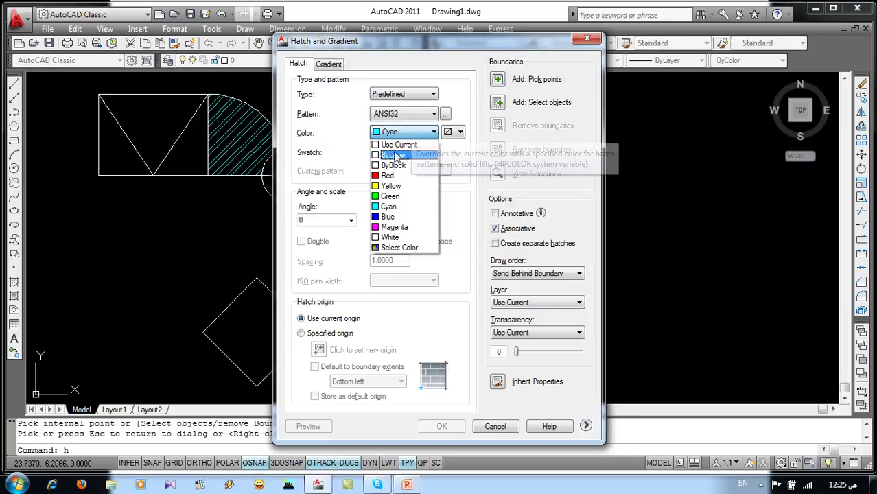
{"action": "left_click", "coordinate": [394, 251]}
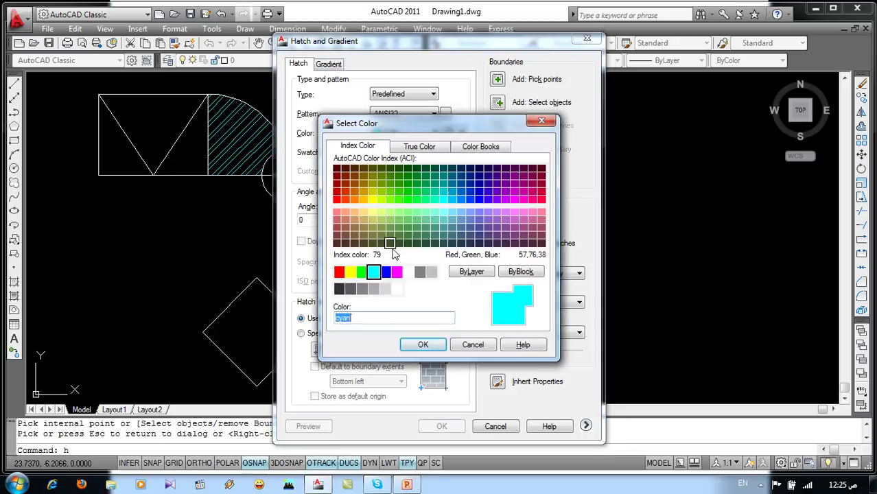
{"action": "left_click", "coordinate": [345, 192]}
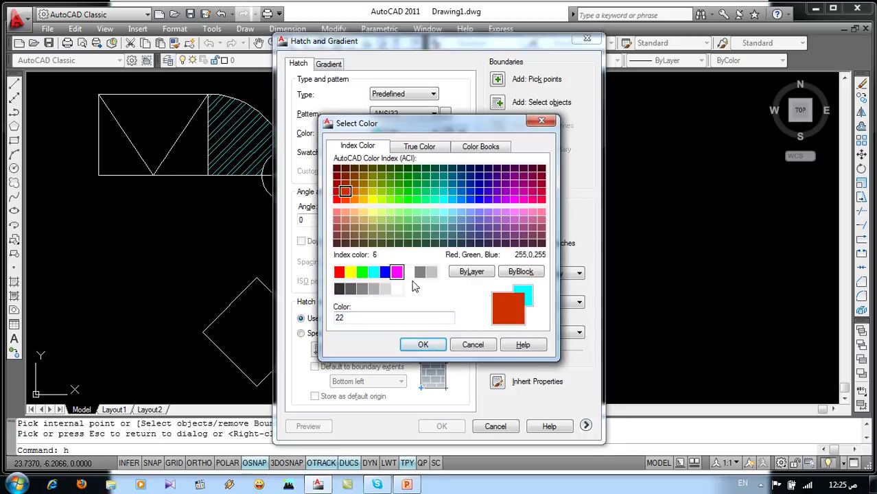
{"action": "left_click", "coordinate": [443, 349]}
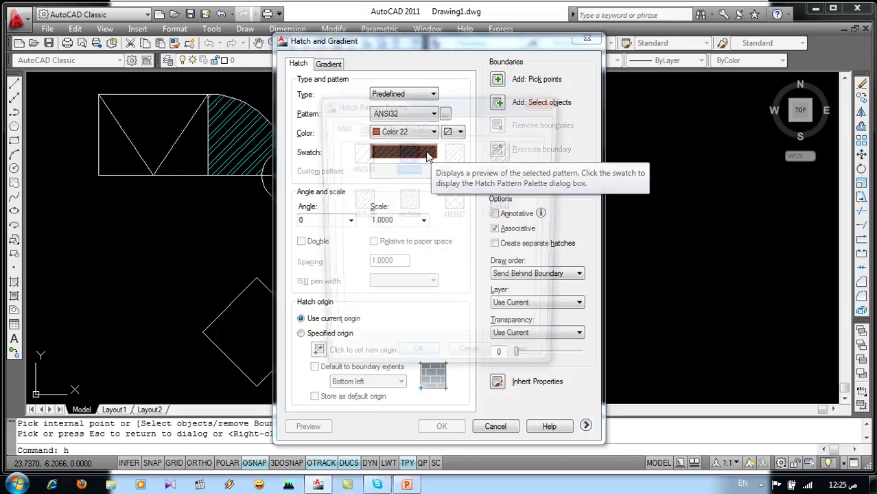
{"action": "left_click", "coordinate": [426, 154]}
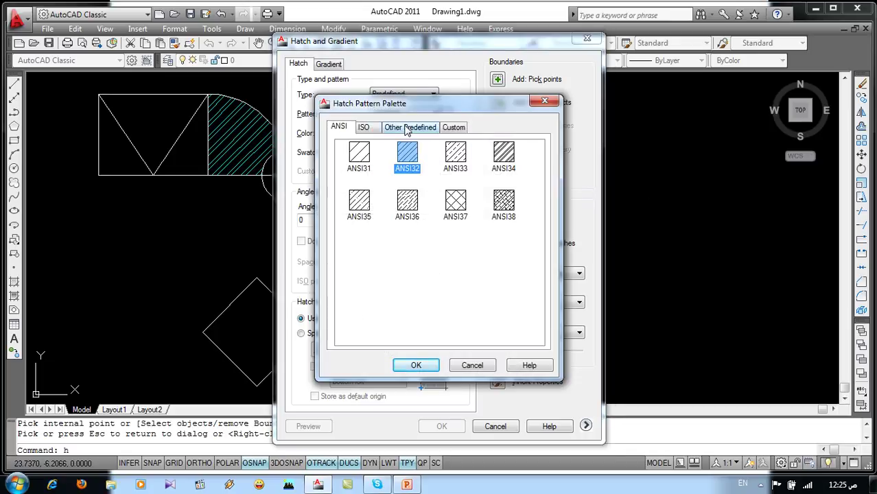
{"action": "left_click", "coordinate": [407, 129]}
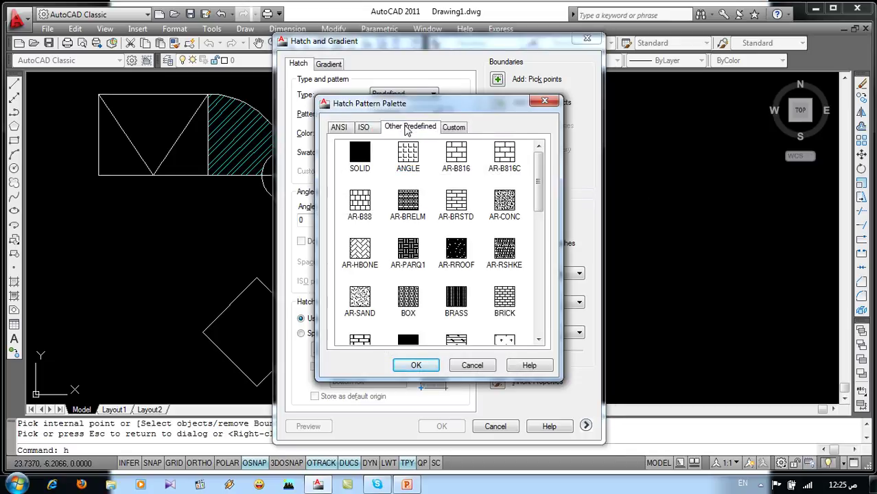
{"action": "left_click", "coordinate": [502, 159]}
{"action": "left_click", "coordinate": [416, 365]}
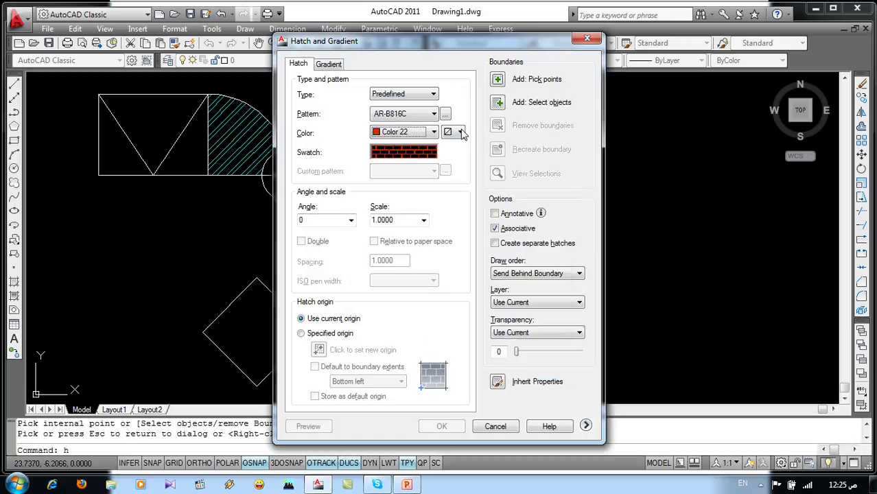
{"action": "left_click", "coordinate": [498, 81]}
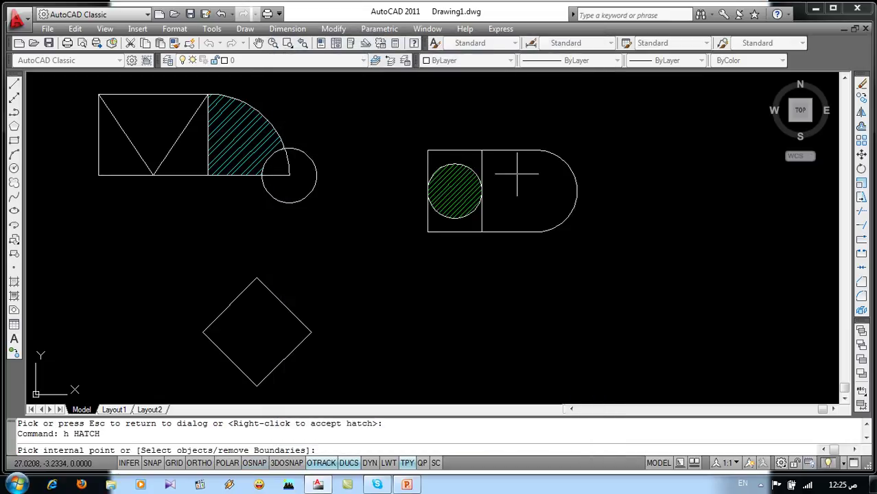
Pick the rounded region beside the green circle and preview the brick hatch at scale 0.25.
{"action": "left_click", "coordinate": [519, 179]}
{"action": "key", "text": "Return"}
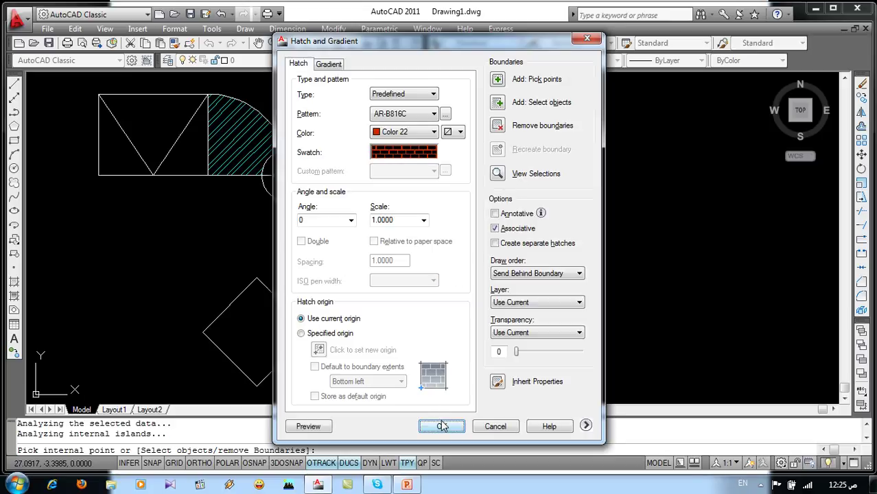
{"action": "left_click", "coordinate": [308, 427]}
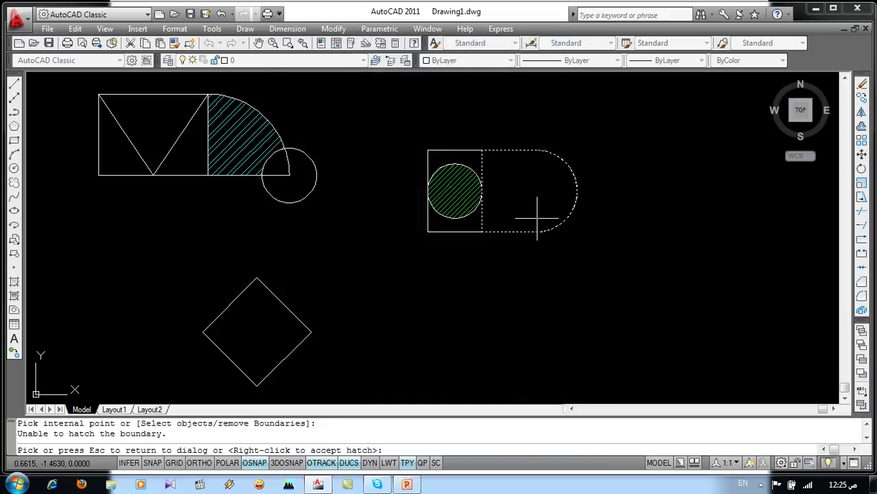
{"action": "left_click", "coordinate": [538, 218]}
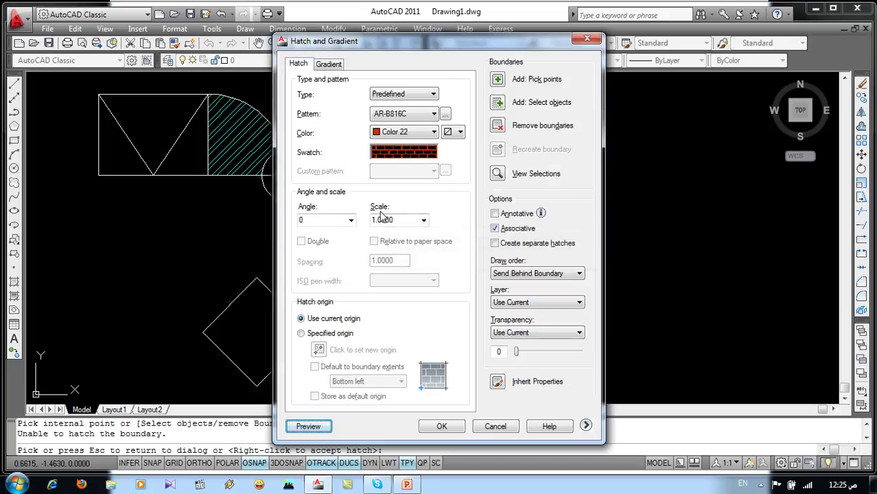
{"action": "left_click", "coordinate": [423, 221]}
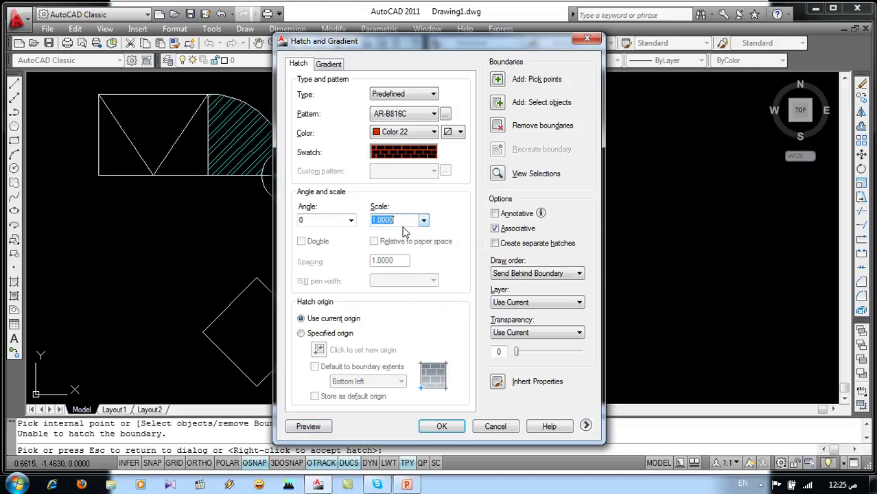
{"action": "left_click", "coordinate": [423, 221]}
{"action": "left_click", "coordinate": [374, 281]}
{"action": "left_click", "coordinate": [308, 426]}
{"action": "middle_click_drag", "start_coordinate": [515, 228], "coordinate": [449, 227]}
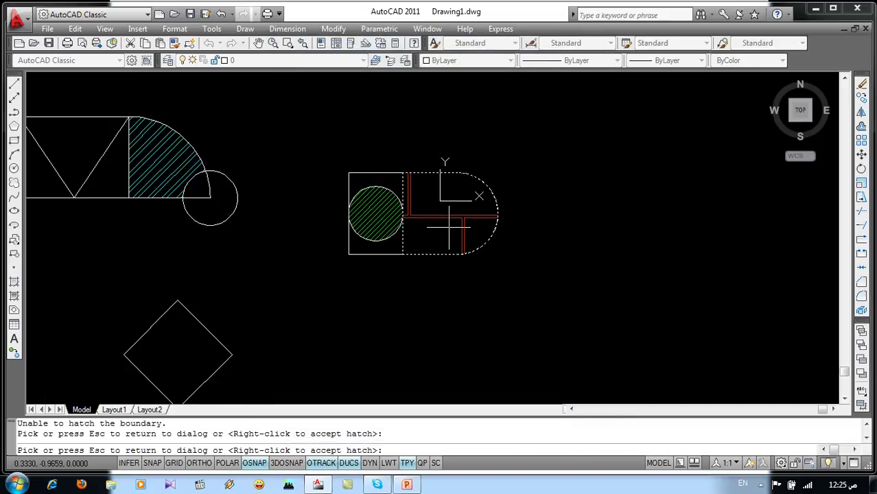
{"action": "scroll", "coordinate": [449, 227], "scroll_direction": "up", "scroll_amount": 2}
{"action": "key", "text": "Escape"}
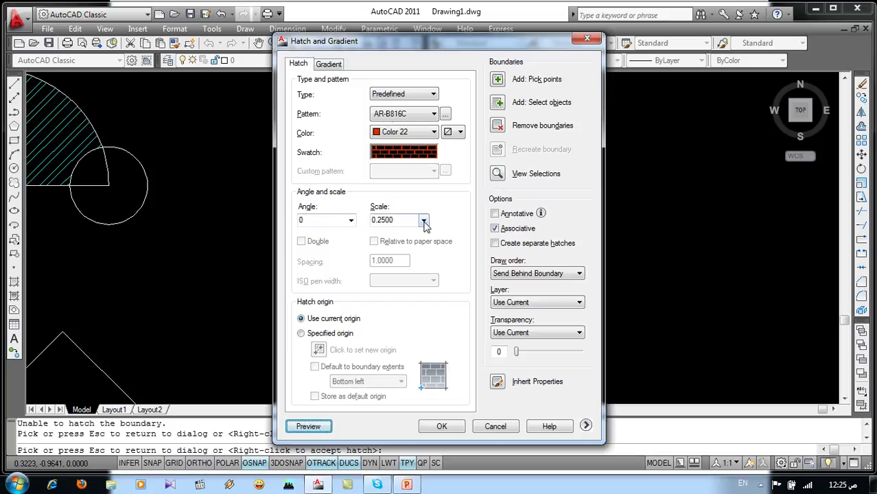
Reduce the brick hatch scale to .05, then .025, and apply it.
{"action": "left_click", "coordinate": [424, 220]}
{"action": "left_click", "coordinate": [402, 220]}
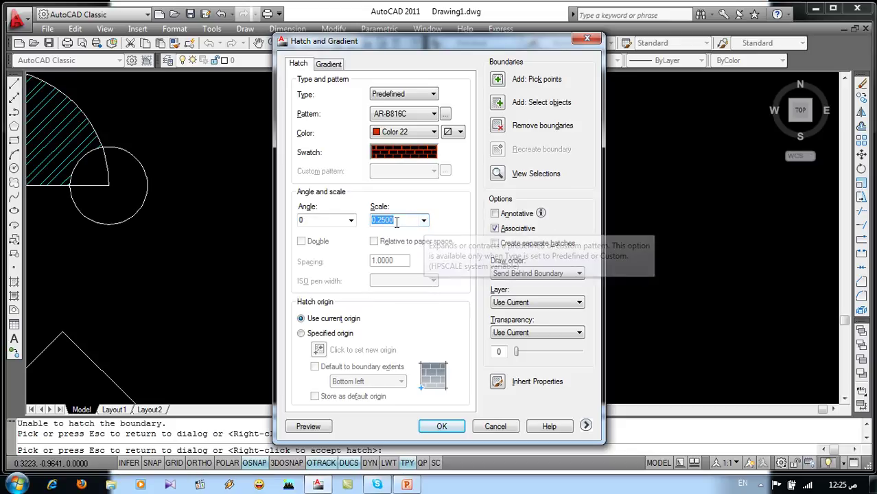
{"action": "key", "text": "BackSpace"}
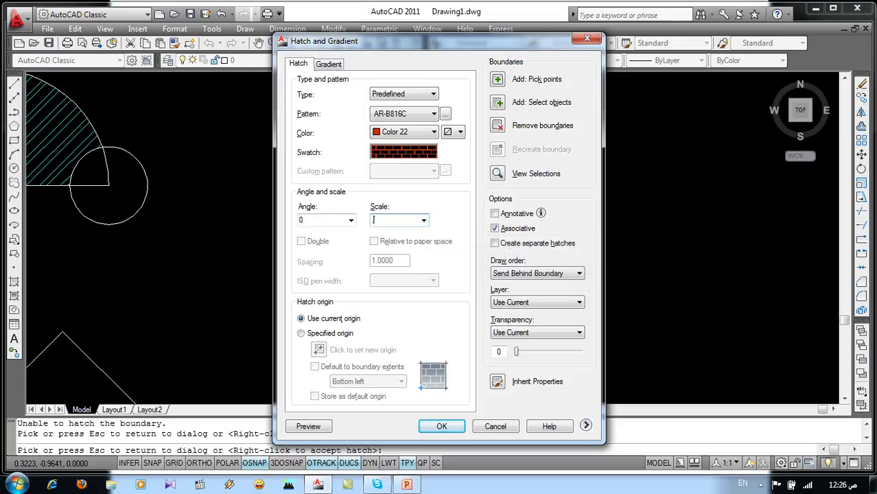
{"action": "type", "text": "5"}
{"action": "left_click", "coordinate": [310, 428]}
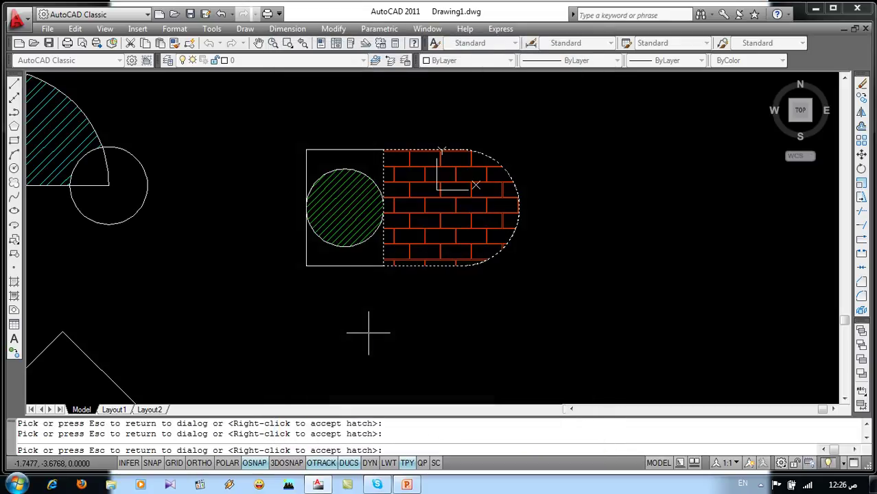
{"action": "left_click", "coordinate": [369, 333]}
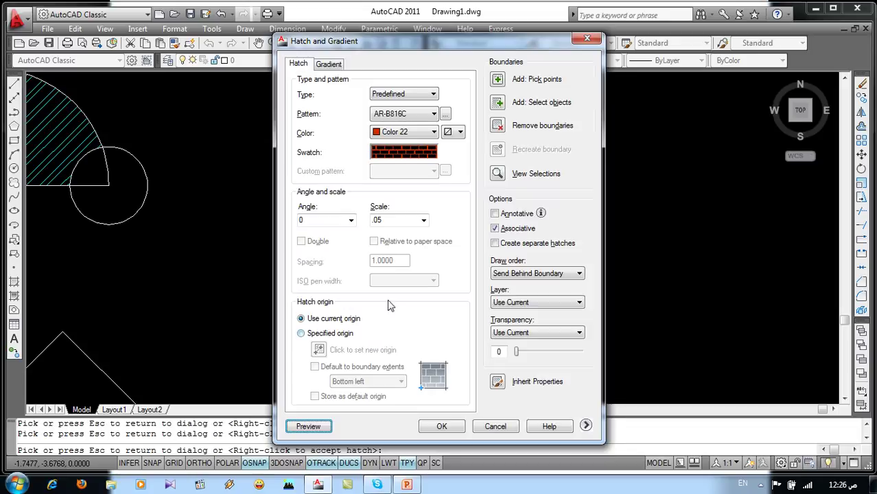
{"action": "double_click", "coordinate": [385, 220]}
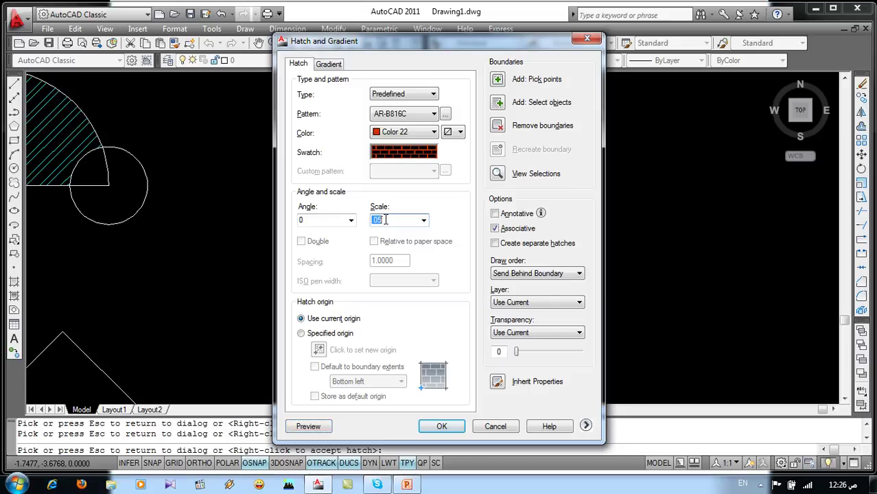
{"action": "key", "text": "BackSpace"}
{"action": "left_click", "coordinate": [322, 426]}
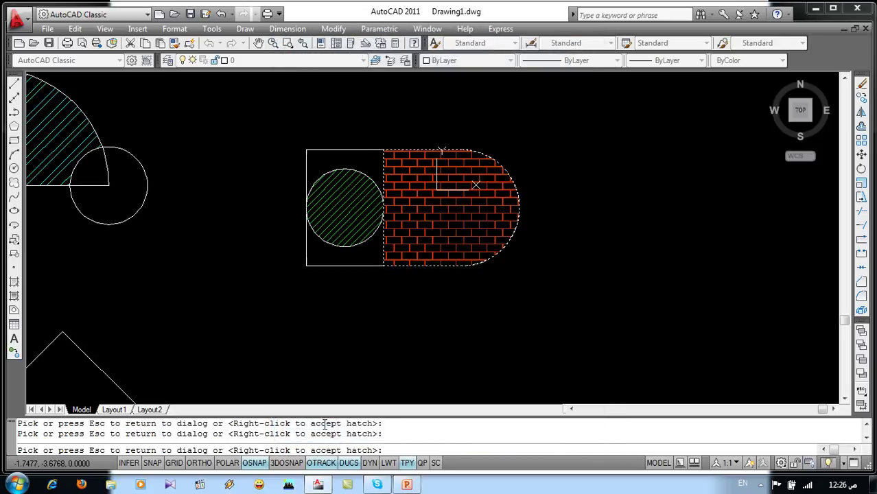
{"action": "key", "text": "Escape"}
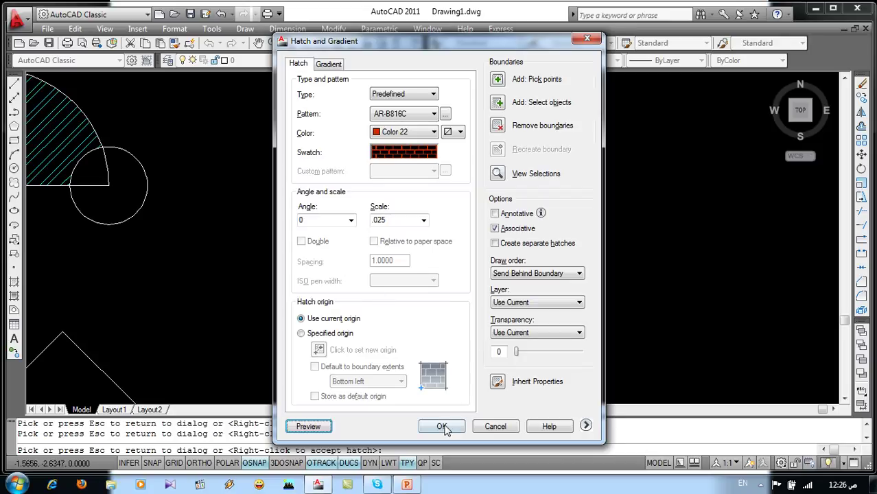
{"action": "left_click", "coordinate": [447, 425]}
{"action": "middle_click_drag", "start_coordinate": [542, 271], "coordinate": [629, 228]}
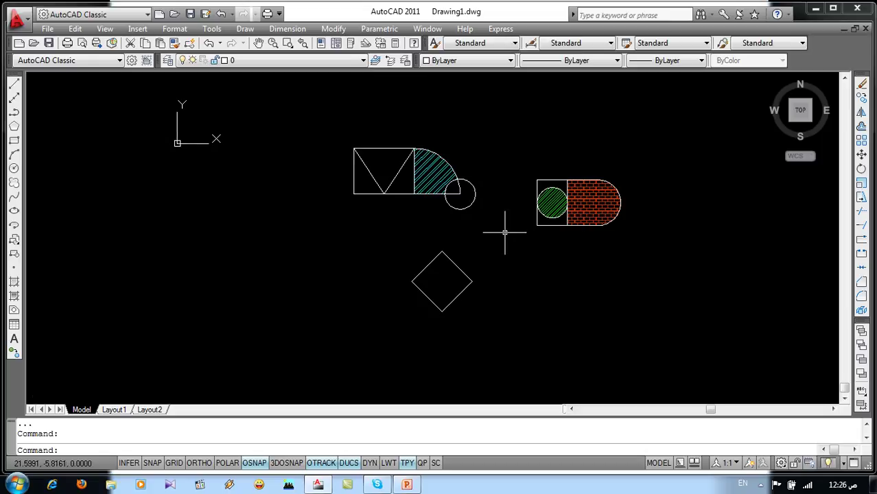
Start a Cyan hatch with the HONEY pattern and pick the left triangle of the boxed V.
{"action": "scroll", "coordinate": [505, 232], "scroll_direction": "up", "scroll_amount": 2}
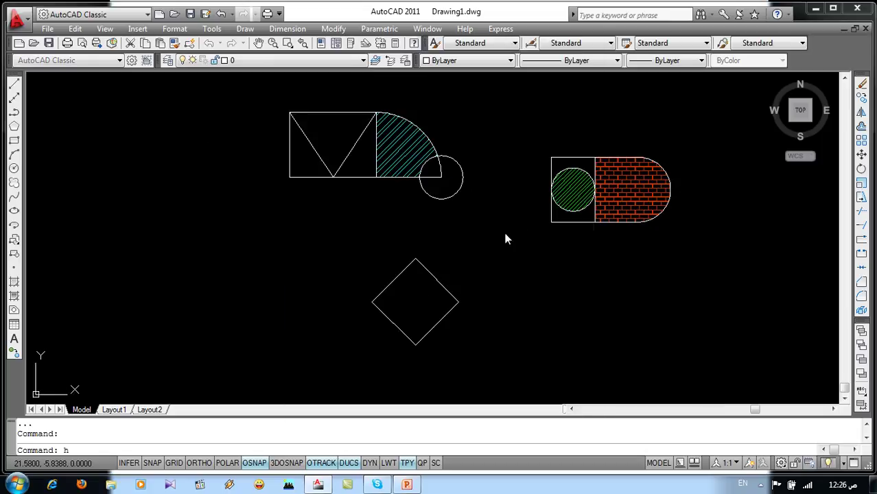
{"action": "key", "text": "Return"}
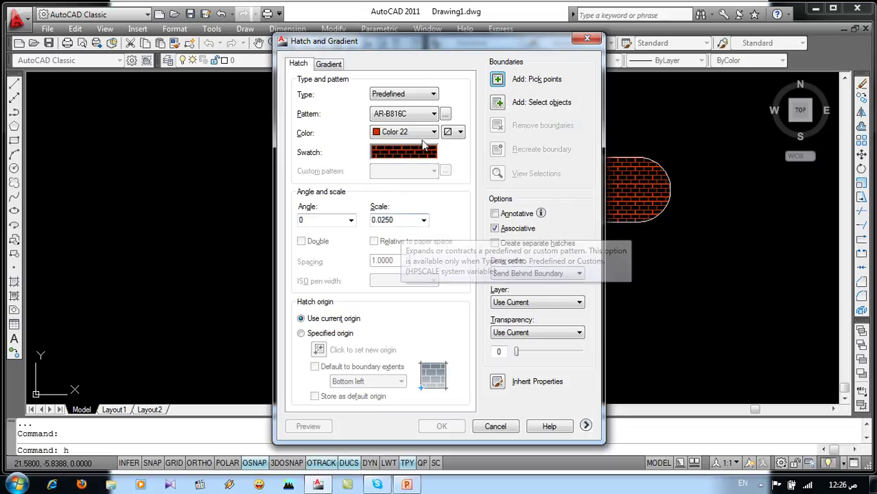
{"action": "left_click", "coordinate": [409, 131]}
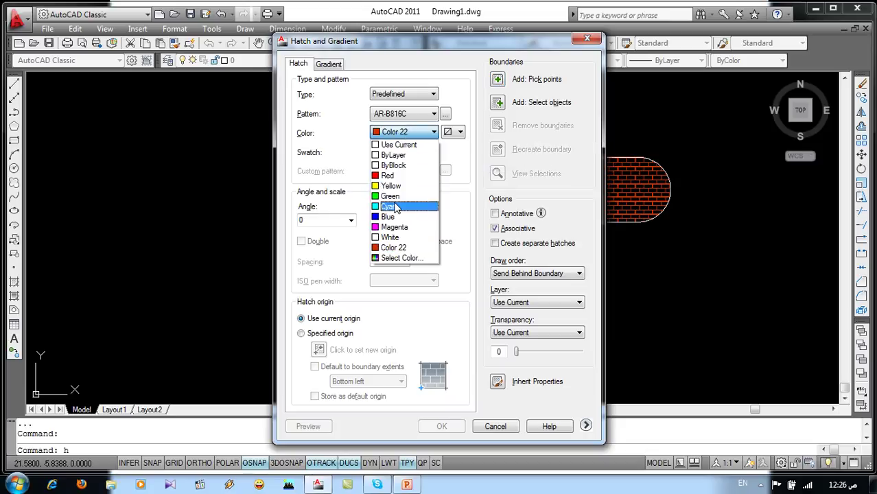
{"action": "left_click", "coordinate": [400, 206]}
{"action": "left_click", "coordinate": [398, 158]}
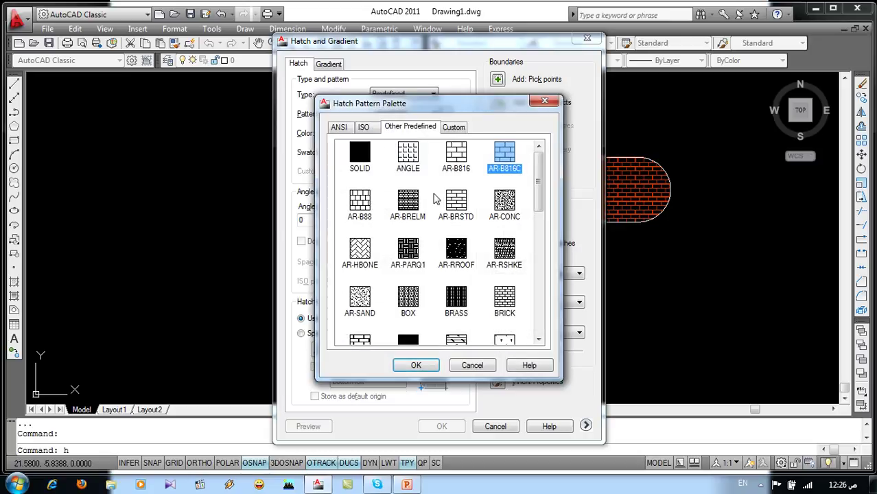
{"action": "scroll", "coordinate": [436, 198], "scroll_direction": "down", "scroll_amount": 3}
{"action": "scroll", "coordinate": [437, 199], "scroll_direction": "down", "scroll_amount": 1}
{"action": "scroll", "coordinate": [412, 206], "scroll_direction": "down", "scroll_amount": 2}
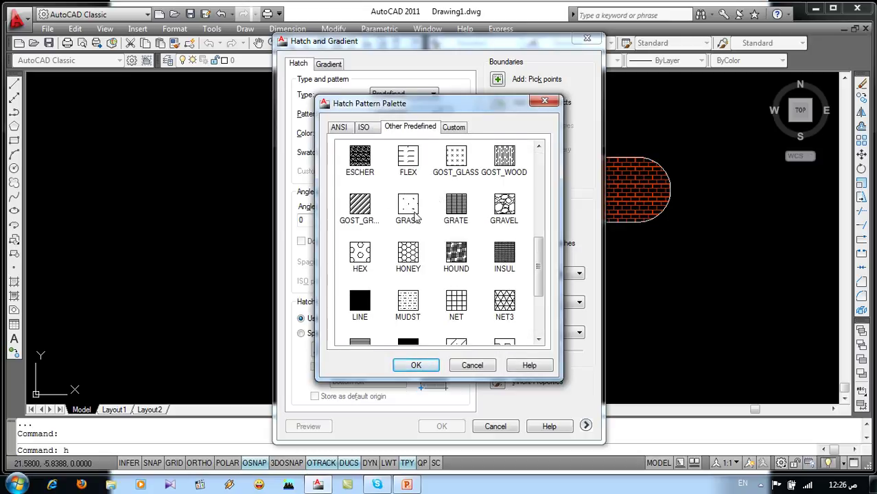
{"action": "left_click", "coordinate": [408, 255]}
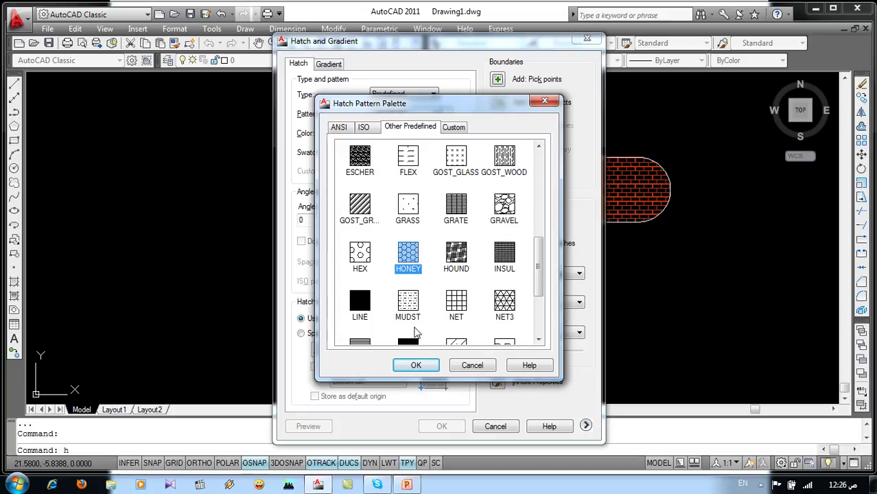
{"action": "left_click", "coordinate": [416, 364]}
{"action": "left_click", "coordinate": [498, 80]}
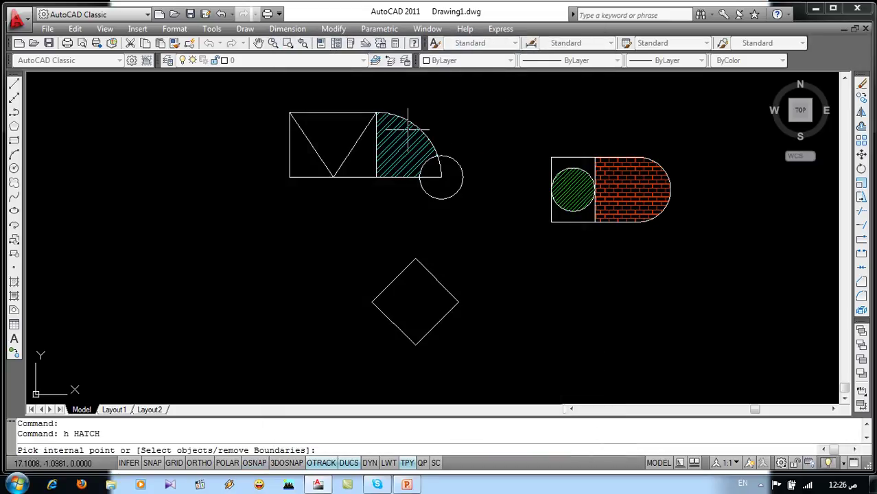
{"action": "left_click", "coordinate": [311, 141]}
Preview the HONEY hatch in the triangle at its tiny 0.0250 scale.
{"action": "key", "text": "Return"}
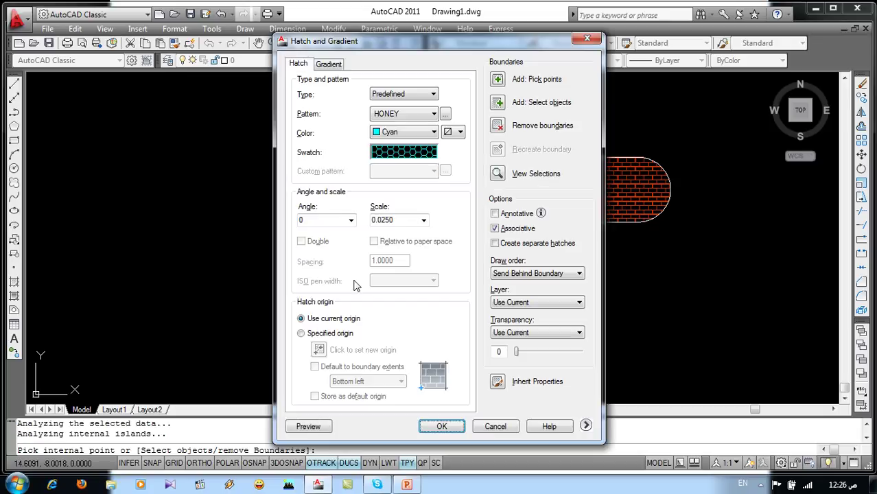
{"action": "left_click", "coordinate": [323, 425]}
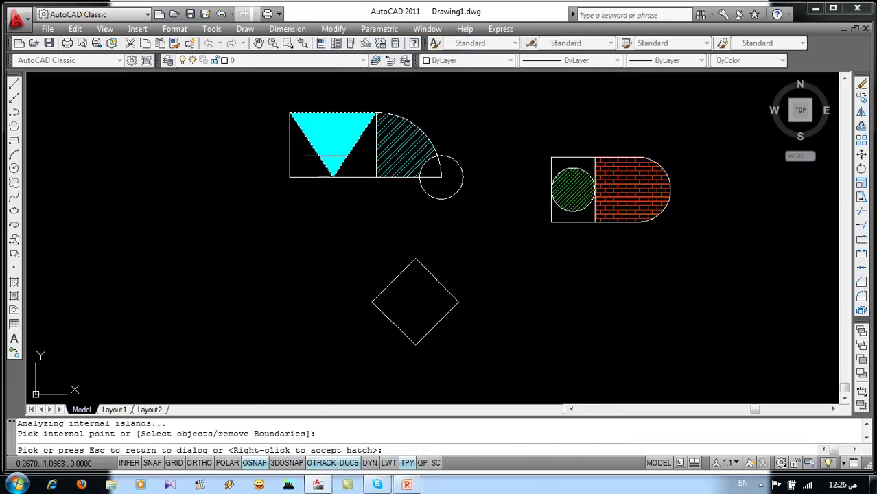
{"action": "scroll", "coordinate": [337, 141], "scroll_direction": "up", "scroll_amount": 3}
{"action": "scroll", "coordinate": [317, 140], "scroll_direction": "up", "scroll_amount": 4}
{"action": "scroll", "coordinate": [316, 139], "scroll_direction": "up", "scroll_amount": 3}
{"action": "scroll", "coordinate": [315, 158], "scroll_direction": "up", "scroll_amount": 3}
{"action": "scroll", "coordinate": [313, 182], "scroll_direction": "up", "scroll_amount": 3}
{"action": "scroll", "coordinate": [308, 184], "scroll_direction": "down", "scroll_amount": 3}
{"action": "scroll", "coordinate": [308, 184], "scroll_direction": "down", "scroll_amount": 3}
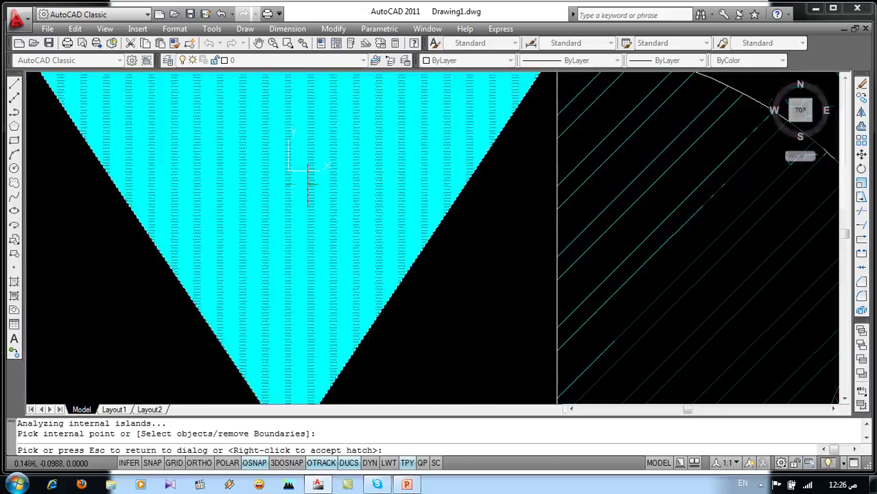
{"action": "scroll", "coordinate": [306, 184], "scroll_direction": "down", "scroll_amount": 3}
{"action": "key", "text": "Escape"}
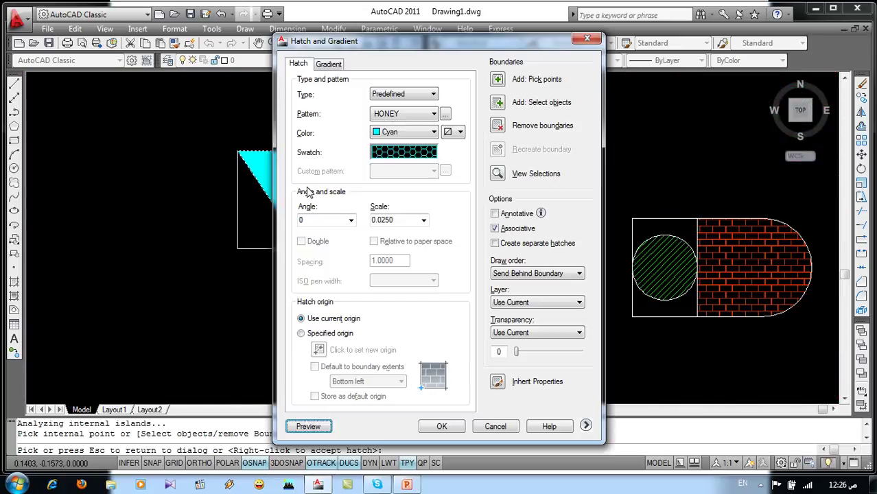
Try scale 1.0000, then settle on 1.5000 and apply the cyan honeycomb hatch.
{"action": "left_click", "coordinate": [423, 220]}
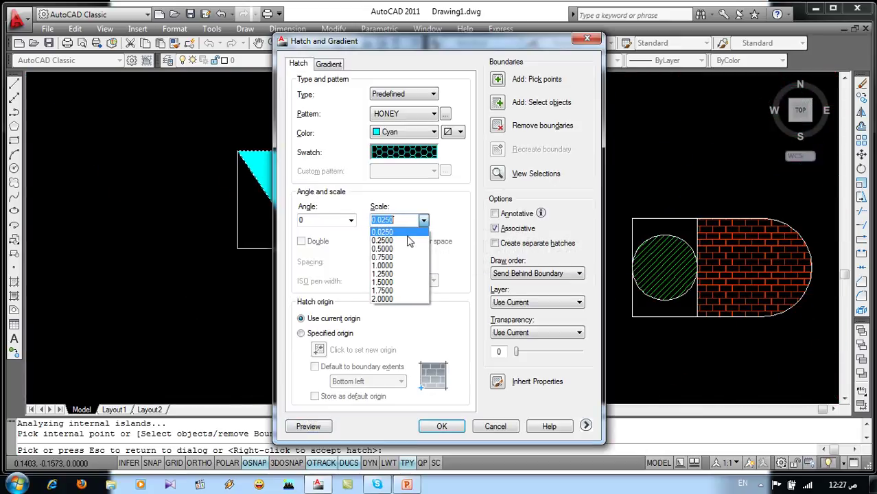
{"action": "left_click", "coordinate": [387, 259]}
{"action": "left_click", "coordinate": [308, 426]}
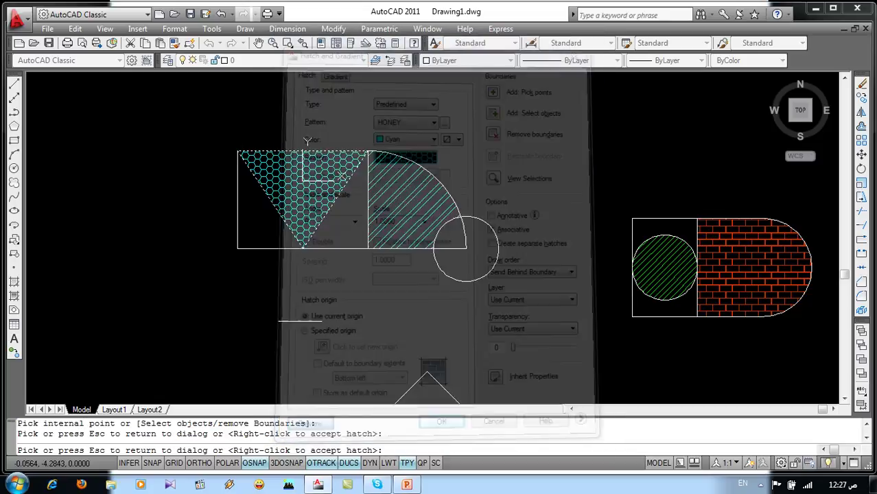
{"action": "middle_click_drag", "start_coordinate": [344, 253], "coordinate": [441, 297]}
{"action": "key", "text": "Escape"}
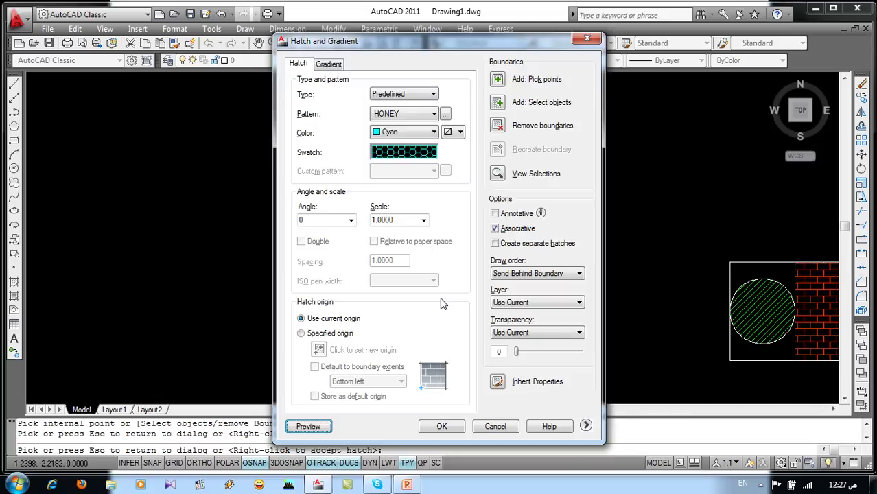
{"action": "left_click", "coordinate": [423, 220]}
{"action": "left_click", "coordinate": [402, 282]}
{"action": "left_click", "coordinate": [308, 426]}
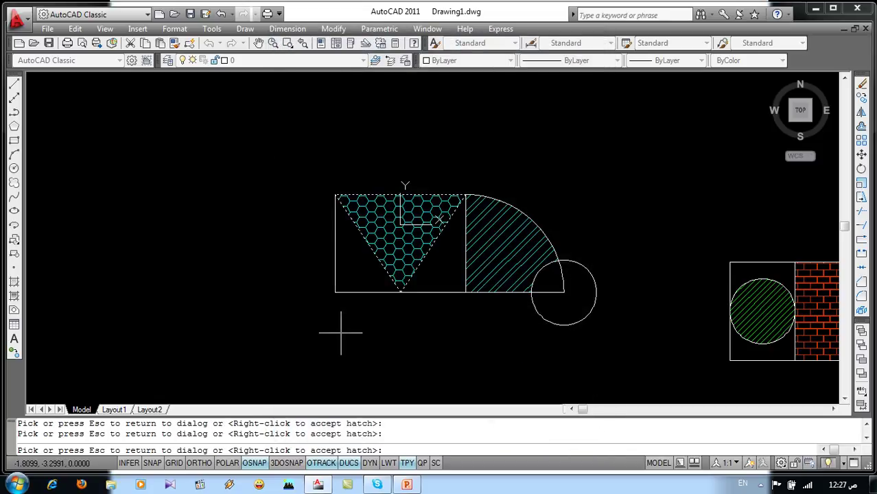
{"action": "key", "text": "Escape"}
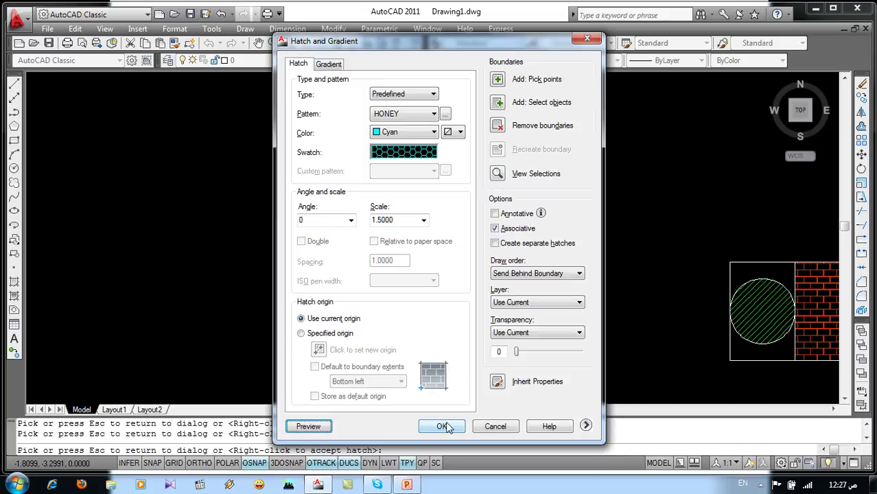
{"action": "left_click", "coordinate": [443, 426]}
{"action": "scroll", "coordinate": [417, 302], "scroll_direction": "up", "scroll_amount": 5}
{"action": "scroll", "coordinate": [407, 261], "scroll_direction": "down", "scroll_amount": 5}
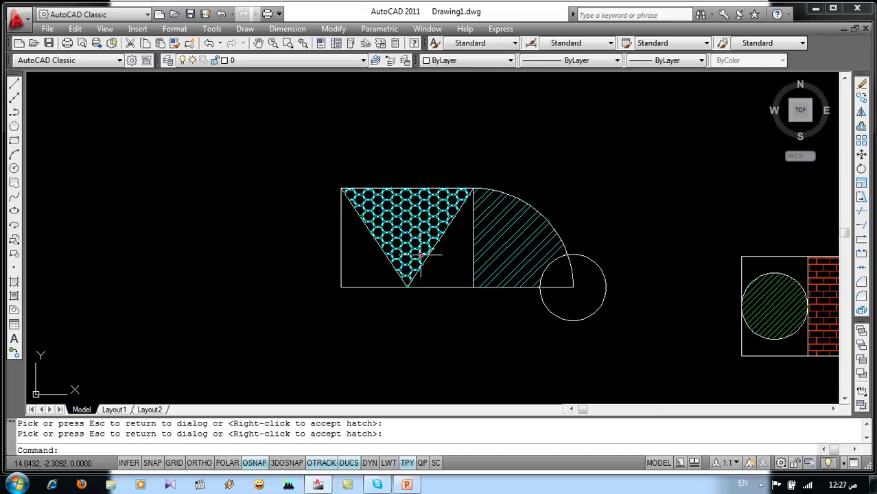
{"action": "type", "text": "h"}
{"action": "key", "text": "Return"}
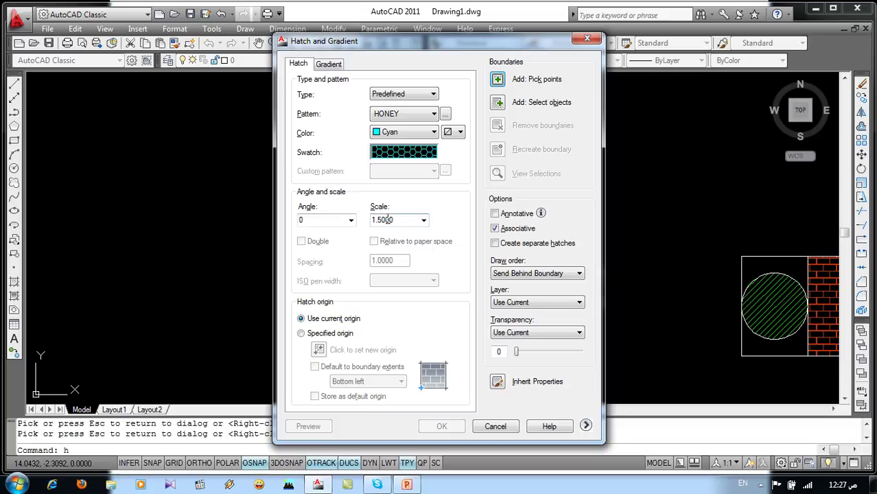
{"action": "left_click", "coordinate": [482, 427]}
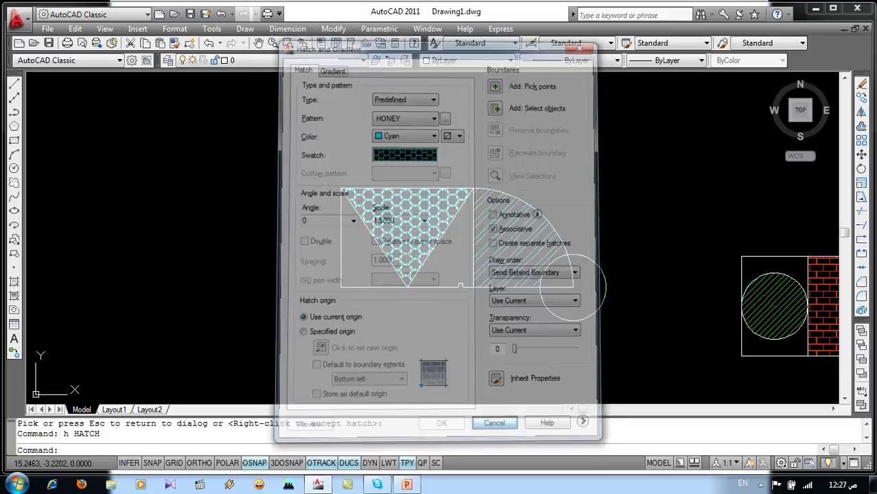
{"action": "middle_click_drag", "start_coordinate": [486, 316], "coordinate": [444, 263]}
{"action": "scroll", "coordinate": [631, 277], "scroll_direction": "up", "scroll_amount": 2}
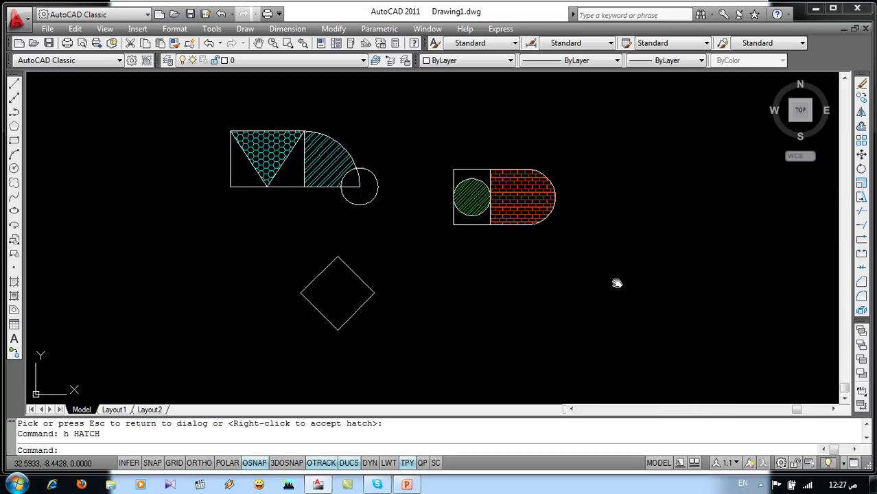
{"action": "middle_click_drag", "start_coordinate": [618, 280], "coordinate": [568, 263]}
Draw a 10 by 0.25 rectangle from lines with Ortho turned on.
{"action": "key", "text": "Return"}
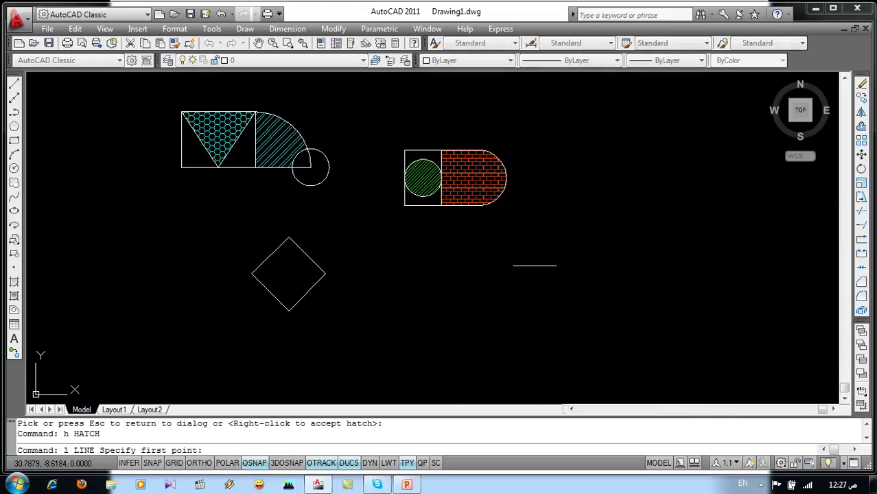
{"action": "left_click", "coordinate": [406, 287]}
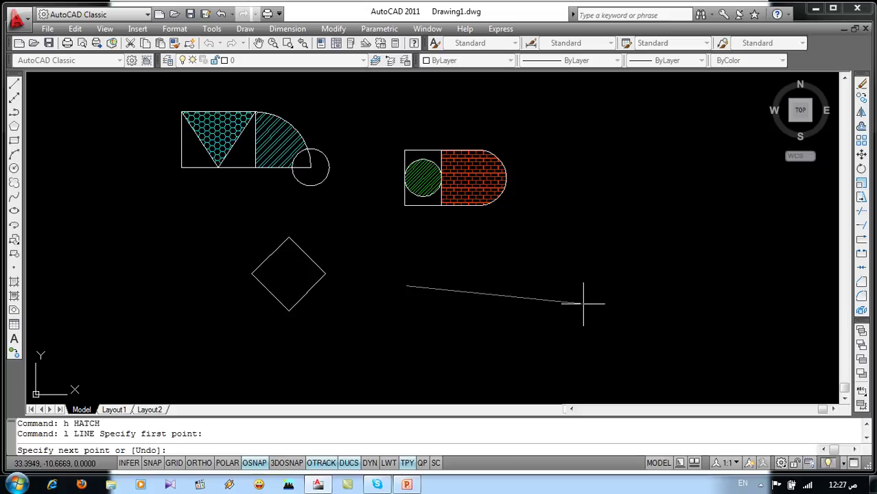
{"action": "key", "text": "F8"}
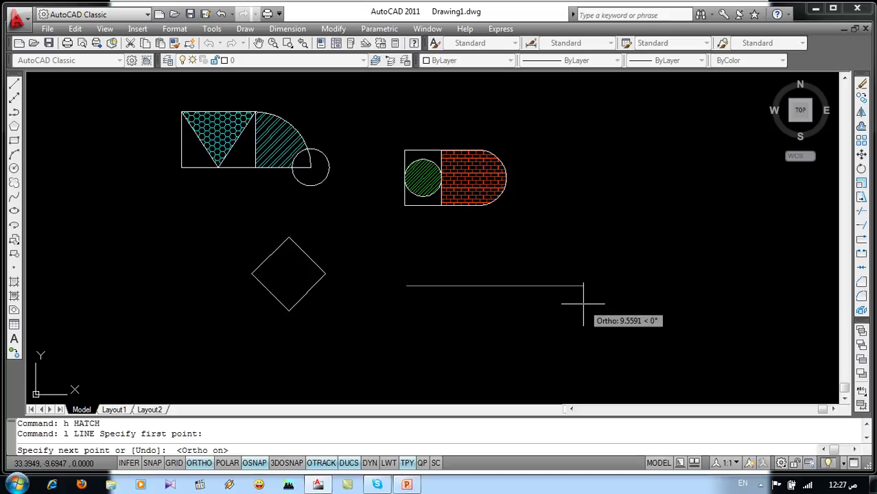
{"action": "type", "text": "10"}
{"action": "key", "text": "Return"}
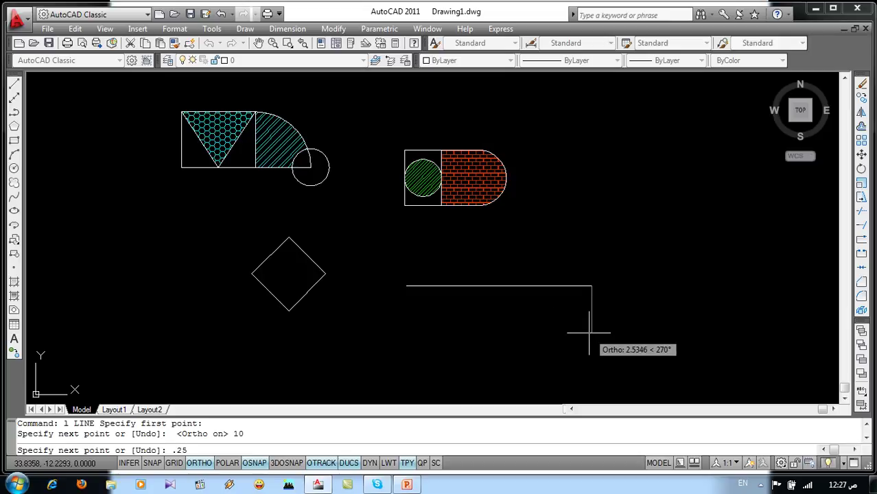
{"action": "key", "text": "Return"}
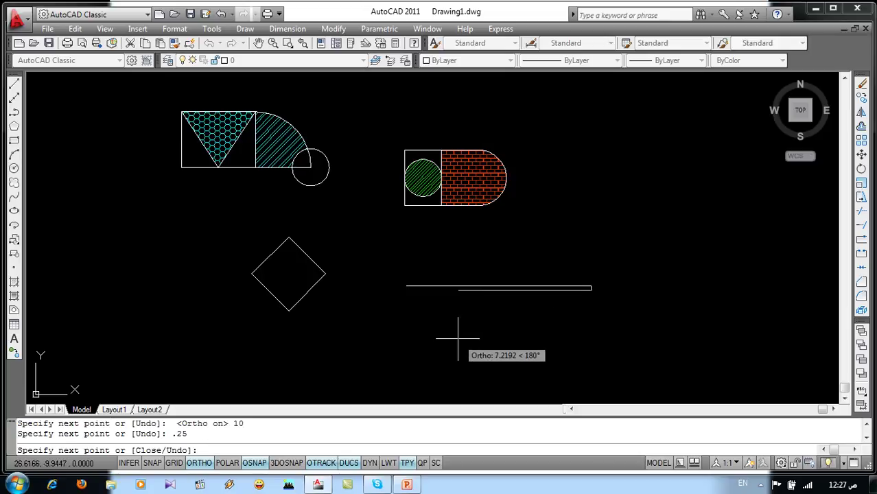
{"action": "type", "text": "10"}
{"action": "key", "text": "Return"}
{"action": "type", "text": ".2"}
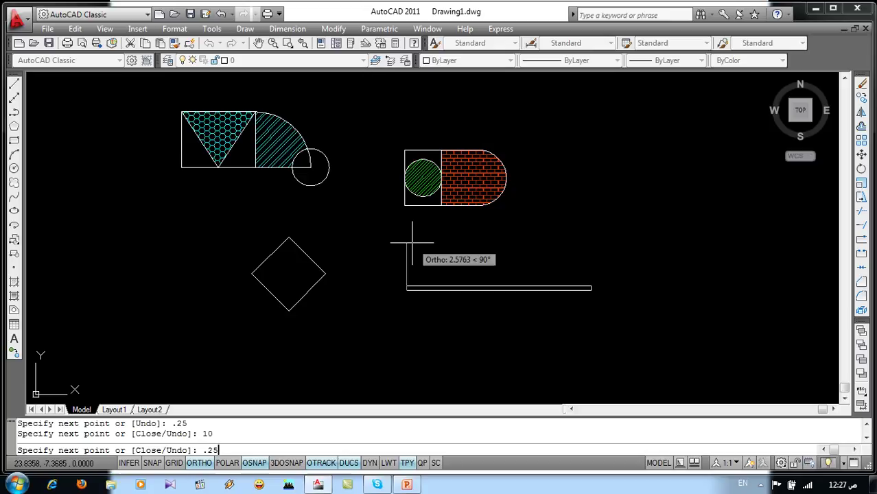
{"action": "type", "text": "5"}
{"action": "key", "text": "Return"}
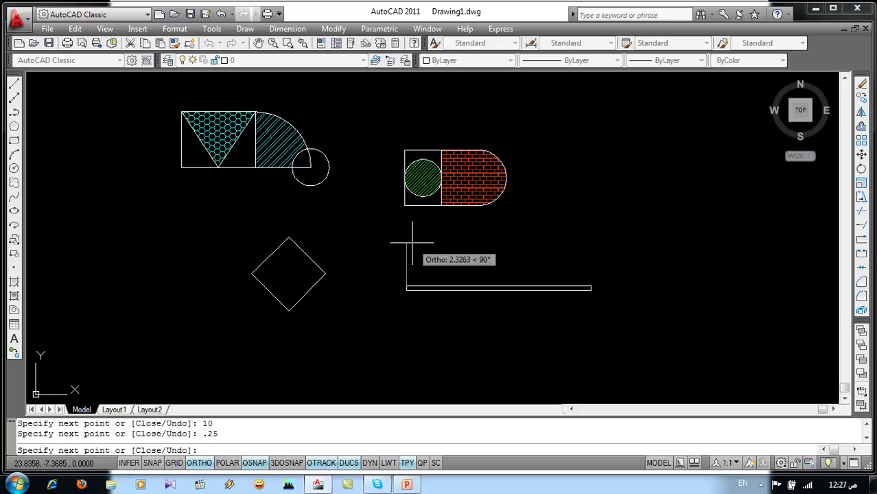
{"action": "key", "text": "Escape"}
Centre the long rectangle in view and reopen the hatch settings.
{"action": "scroll", "coordinate": [490, 302], "scroll_direction": "up", "scroll_amount": 3}
{"action": "scroll", "coordinate": [578, 285], "scroll_direction": "up", "scroll_amount": 2}
{"action": "mouse_move", "coordinate": [577, 285]}
{"action": "middle_mouse_down"}
{"action": "mouse_move", "coordinate": [539, 280]}
{"action": "mouse_move", "coordinate": [493, 289]}
{"action": "middle_mouse_up"}
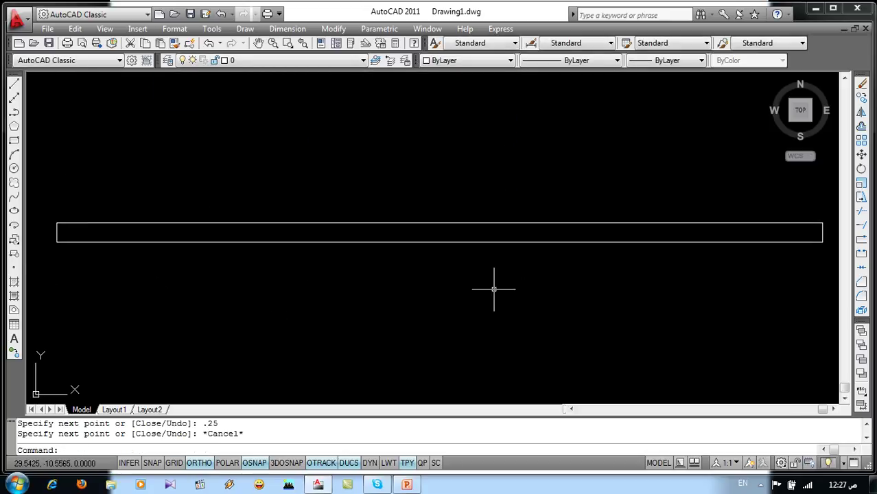
{"action": "type", "text": "h"}
{"action": "key", "text": "Return"}
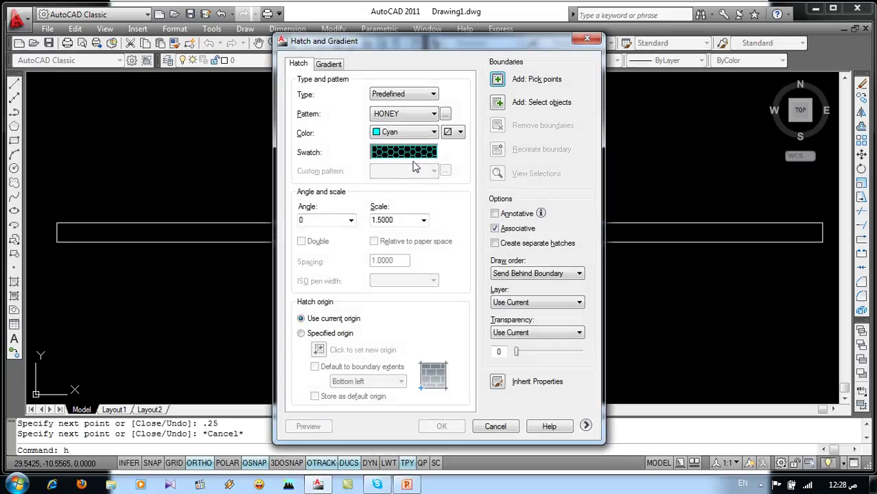
Choose EARTH from the Other Predefined patterns as the hatch pattern.
{"action": "left_click", "coordinate": [414, 155]}
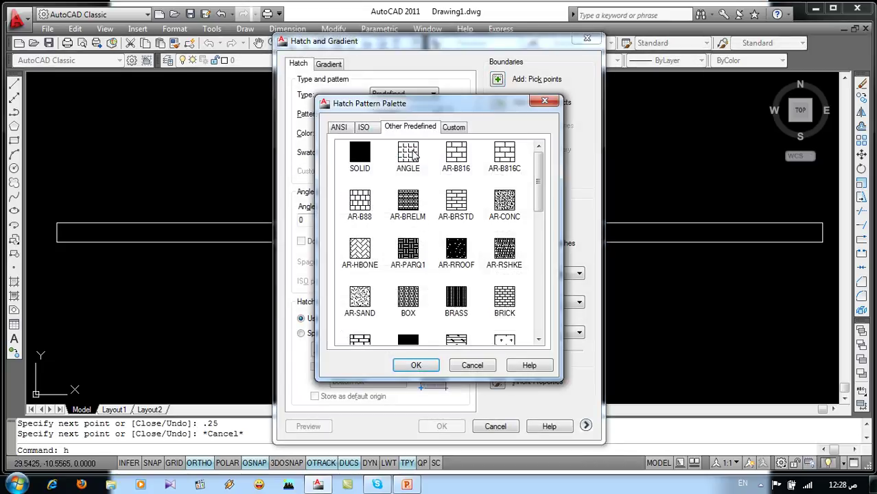
{"action": "scroll", "coordinate": [528, 250], "scroll_direction": "down", "scroll_amount": 3}
{"action": "left_click", "coordinate": [511, 252]}
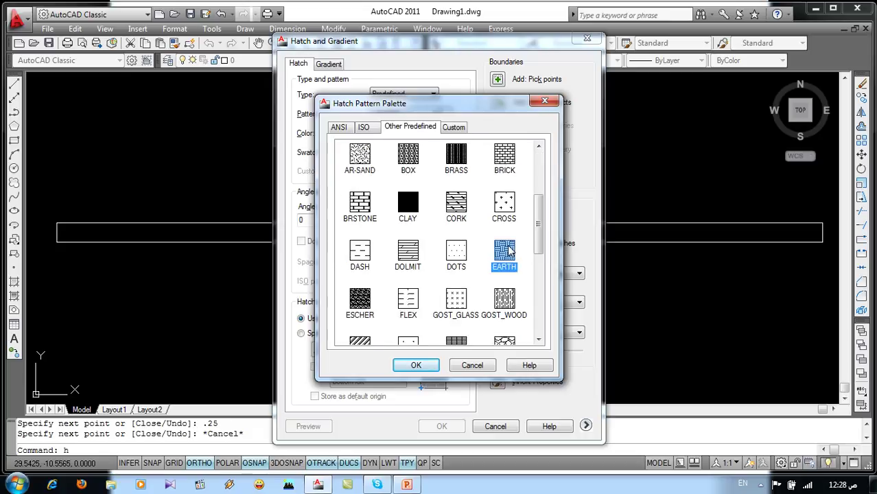
{"action": "left_click", "coordinate": [417, 365]}
Pick inside the long rectangle as the hatch boundary and preview the EARTH fill.
{"action": "left_click", "coordinate": [497, 79]}
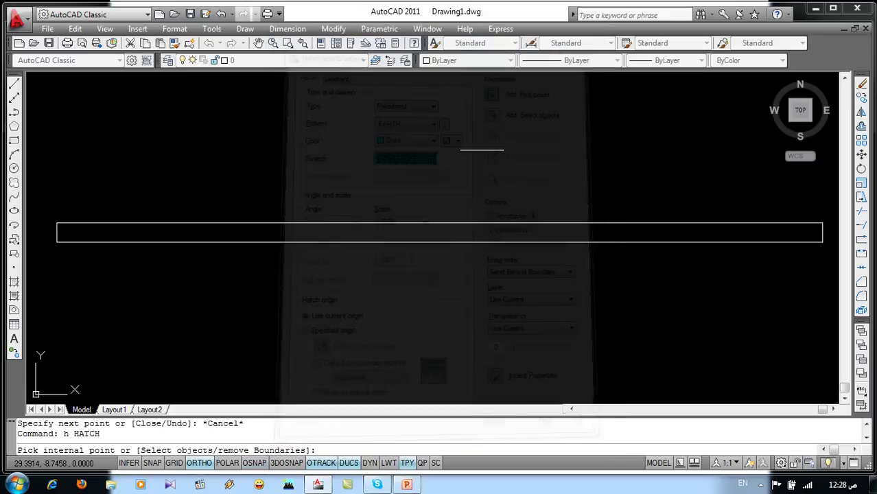
{"action": "left_click", "coordinate": [477, 238]}
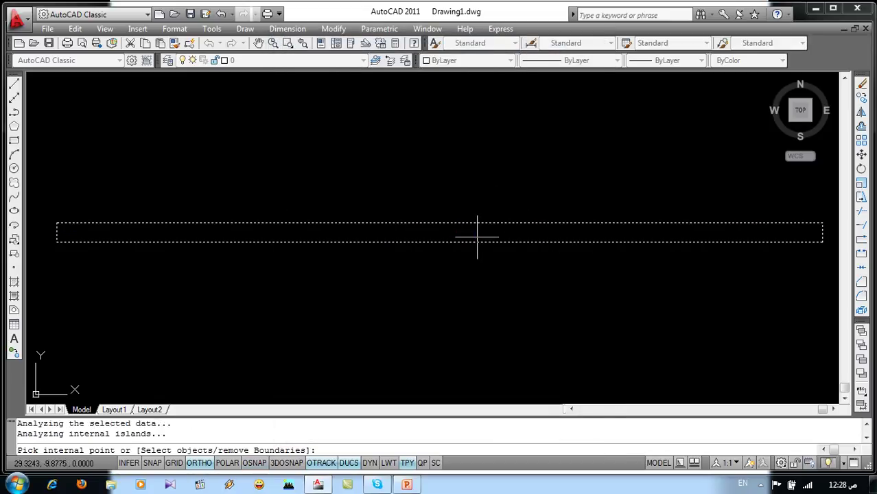
{"action": "key", "text": "Return"}
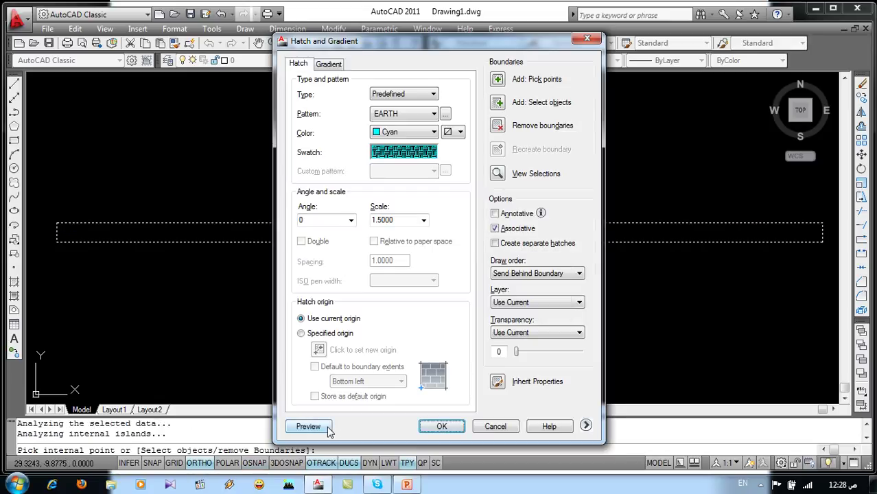
{"action": "left_click", "coordinate": [308, 426]}
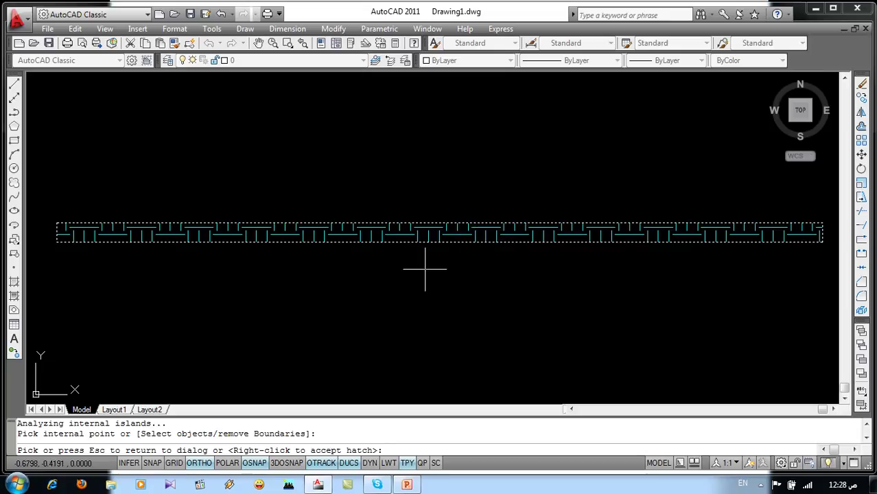
Change the EARTH hatch angle to 45, preview it, and apply it to the long strip.
{"action": "key", "text": "Escape"}
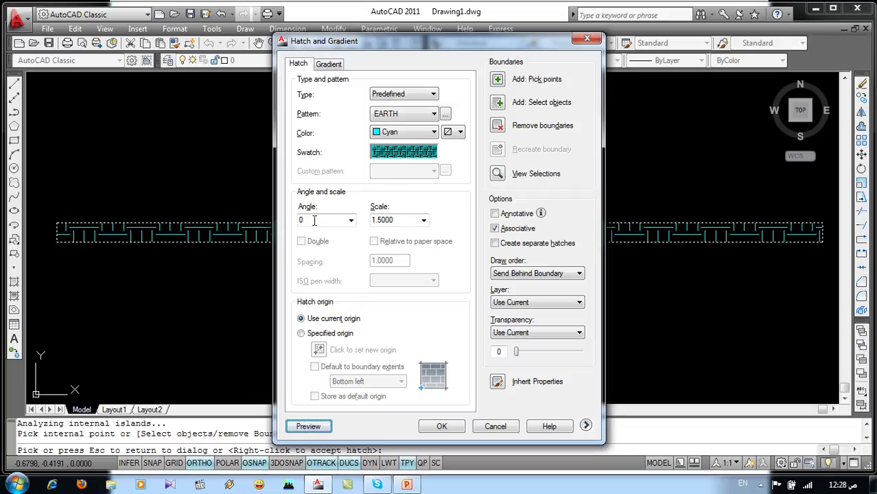
{"action": "left_click", "coordinate": [349, 219]}
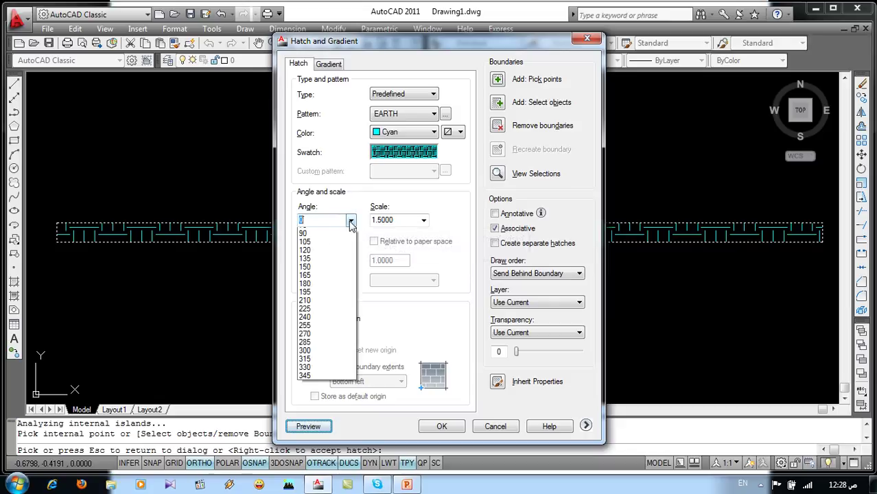
{"action": "left_click", "coordinate": [305, 256]}
{"action": "left_click", "coordinate": [309, 426]}
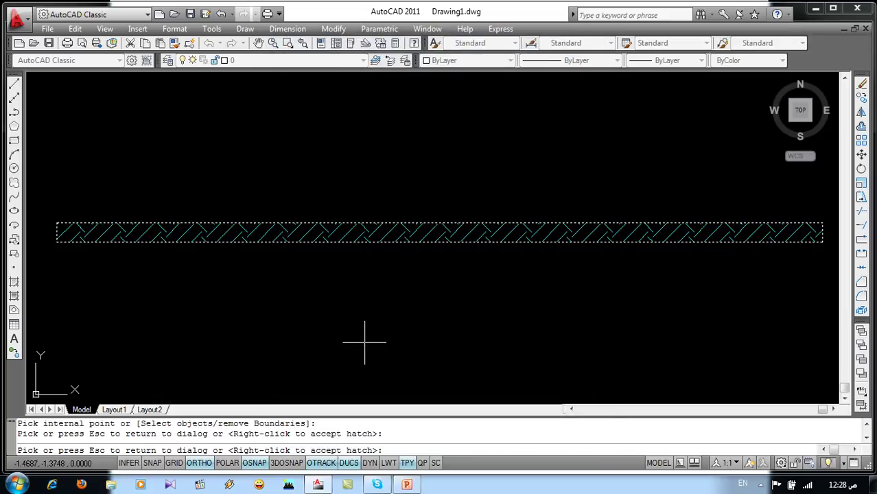
{"action": "left_click", "coordinate": [364, 343]}
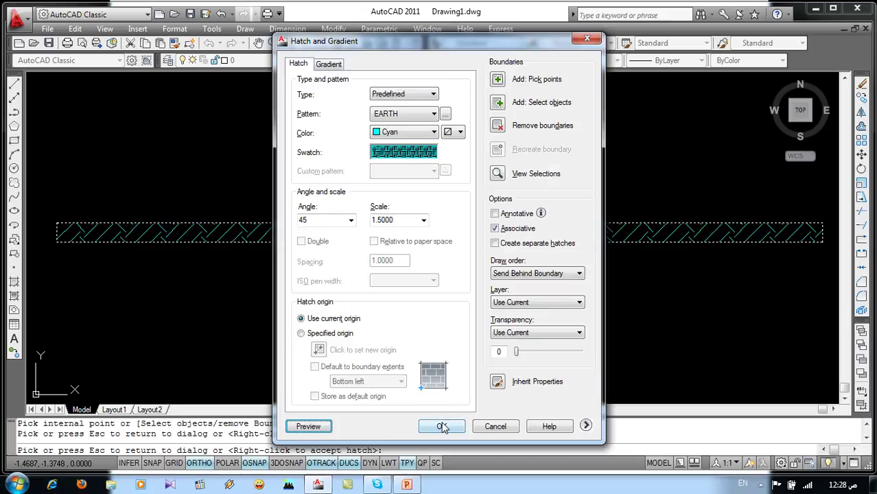
{"action": "left_click", "coordinate": [442, 425]}
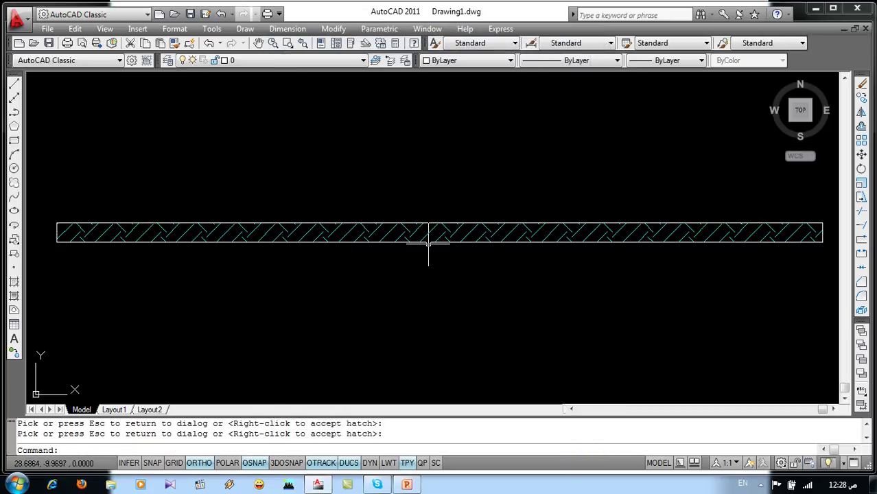
Erase the strip's bottom, right and left boundary lines, keeping only its top edge.
{"action": "left_click", "coordinate": [429, 241]}
{"action": "key", "text": "Delete"}
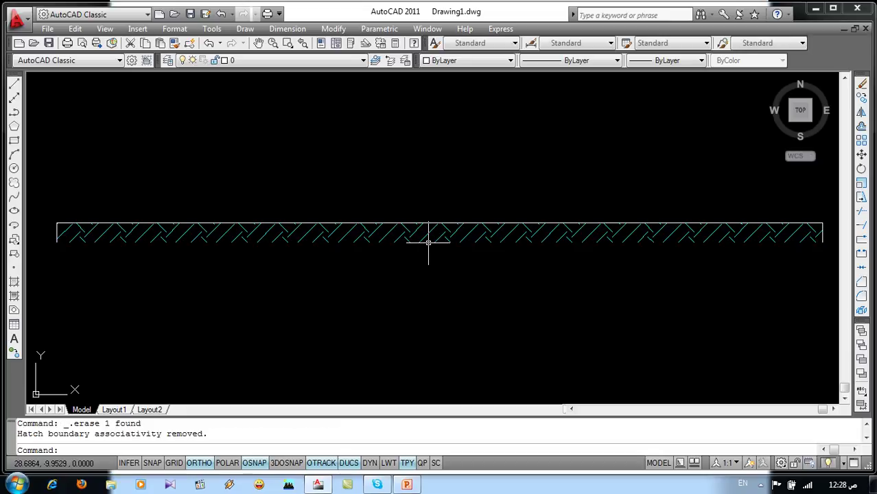
{"action": "left_click", "coordinate": [820, 232]}
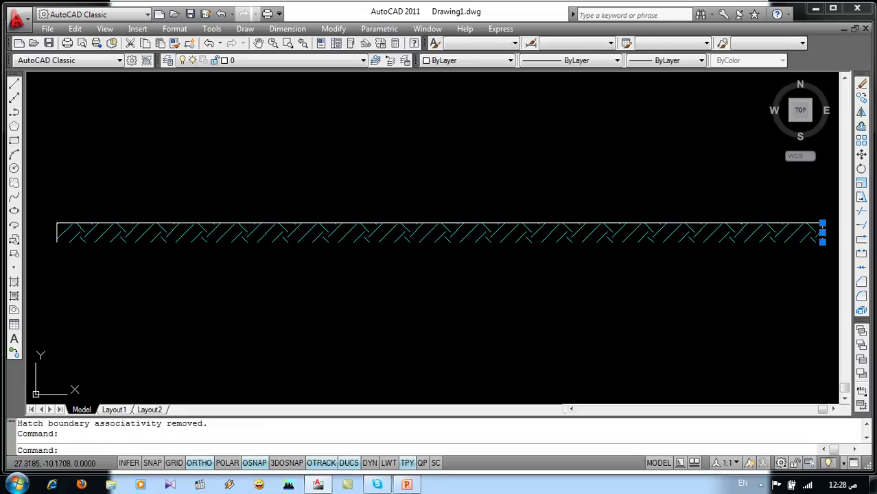
{"action": "left_click", "coordinate": [57, 232]}
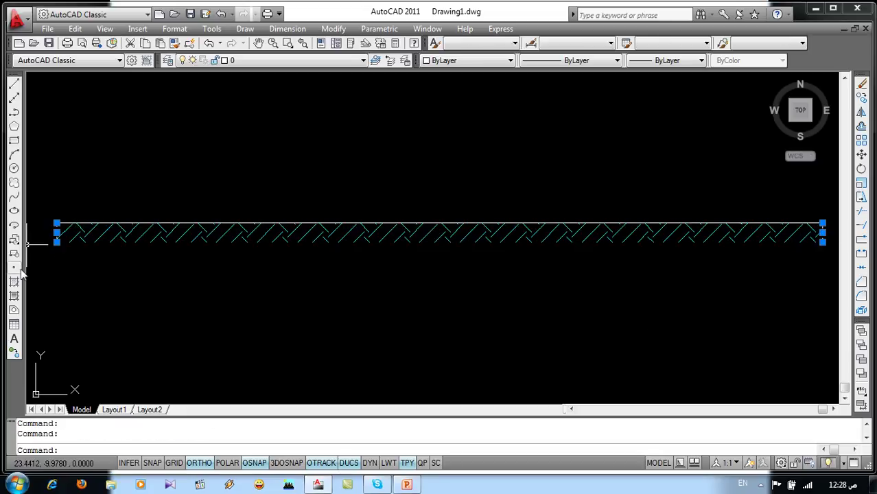
{"action": "key", "text": "Delete"}
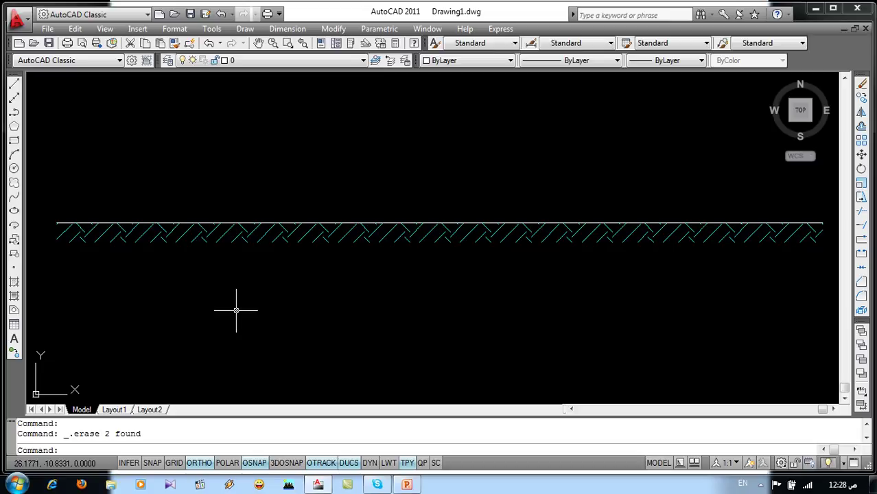
{"action": "type", "text": "h"}
Cancel the reopened hatch dialog, zoom out to the whole drawing, and switch to the slideshow.
{"action": "key", "text": "Return"}
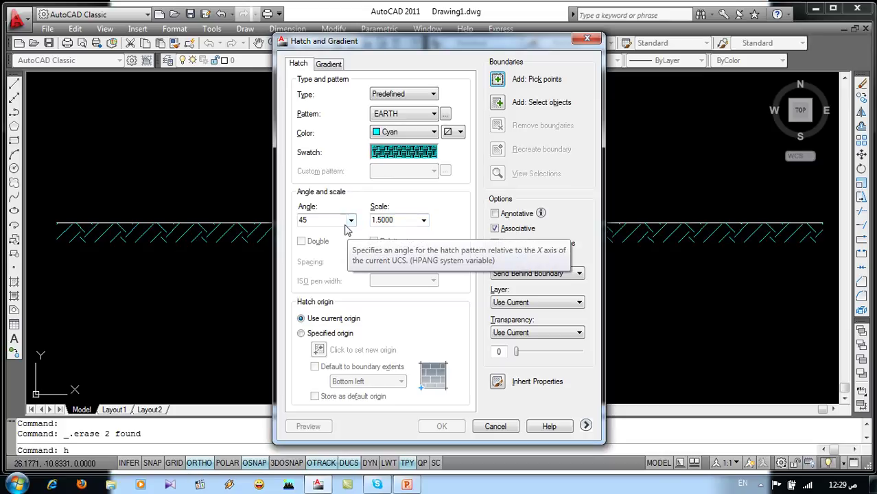
{"action": "left_click", "coordinate": [505, 433]}
{"action": "scroll", "coordinate": [464, 279], "scroll_direction": "down", "scroll_amount": 3}
{"action": "middle_click_drag", "start_coordinate": [457, 239], "coordinate": [572, 298]}
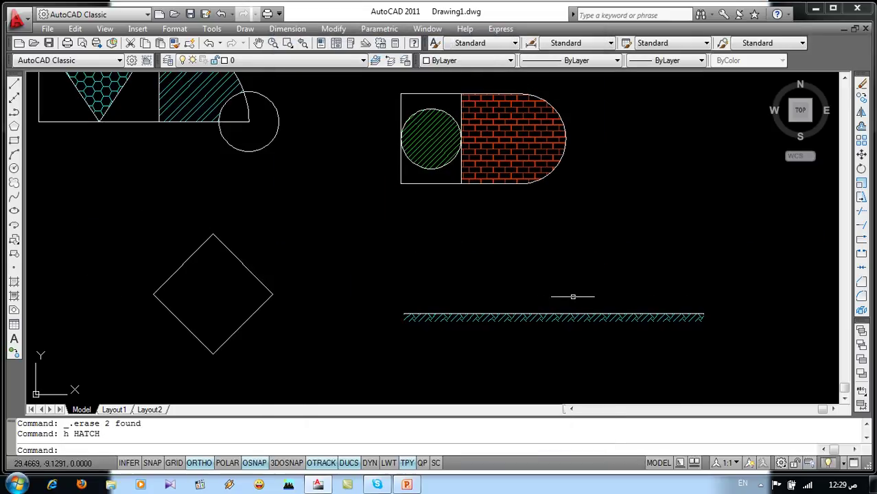
{"action": "mouse_move", "coordinate": [378, 251]}
{"action": "middle_mouse_down"}
{"action": "mouse_move", "coordinate": [470, 293]}
{"action": "mouse_move", "coordinate": [437, 273]}
{"action": "middle_mouse_up"}
{"action": "scroll", "coordinate": [469, 293], "scroll_direction": "down", "scroll_amount": 2}
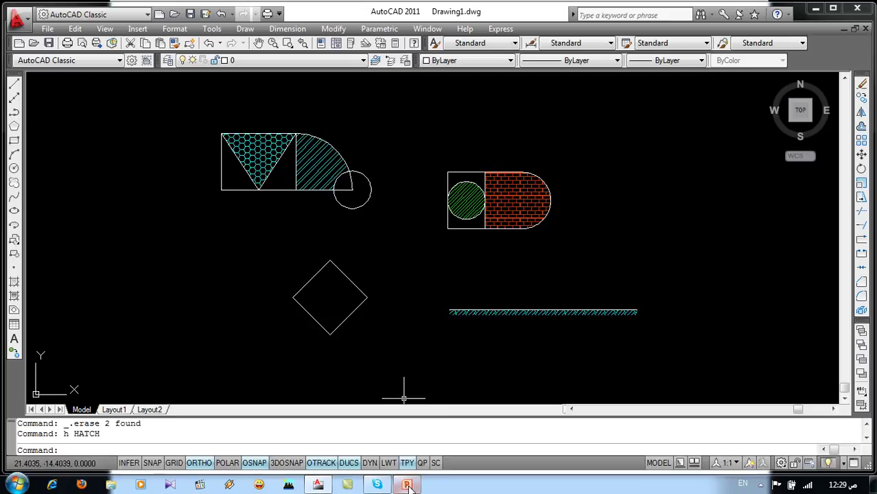
{"action": "left_click", "coordinate": [406, 485]}
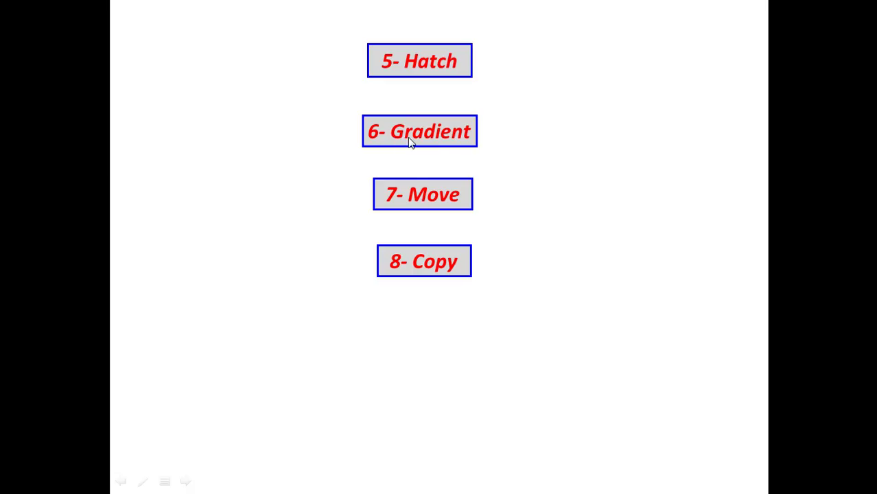
Return from the PowerPoint topics slide to the AutoCAD drawing.
{"action": "key", "text": "alt+Tab"}
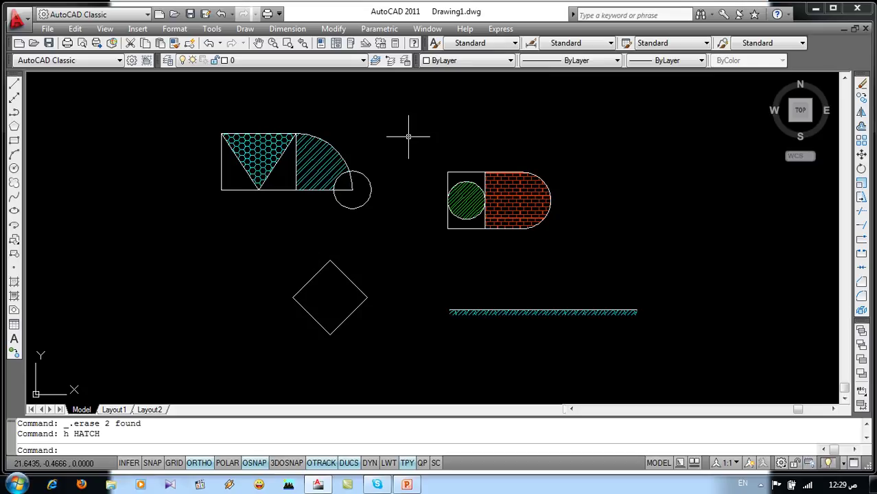
Start the GD gradient fill command from the drawing.
{"action": "left_click", "coordinate": [245, 29]}
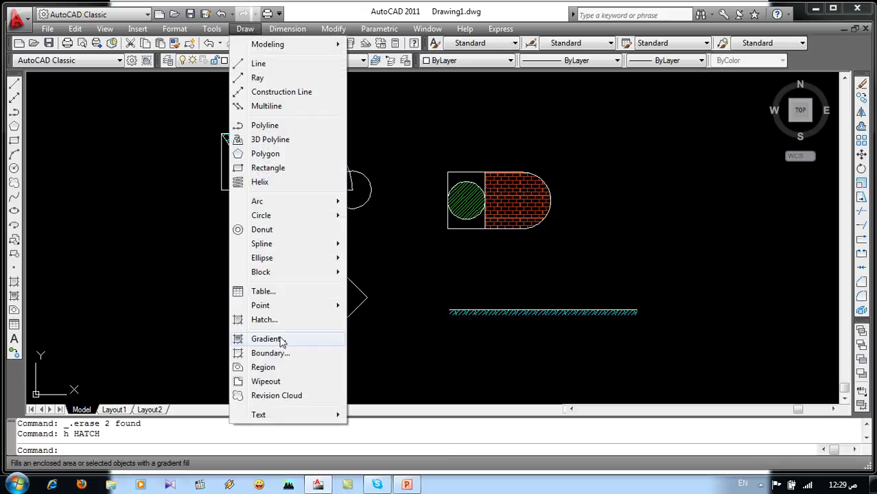
{"action": "left_click", "coordinate": [178, 280]}
{"action": "left_click", "coordinate": [150, 237]}
{"action": "left_click", "coordinate": [79, 310]}
{"action": "type", "text": "gd"}
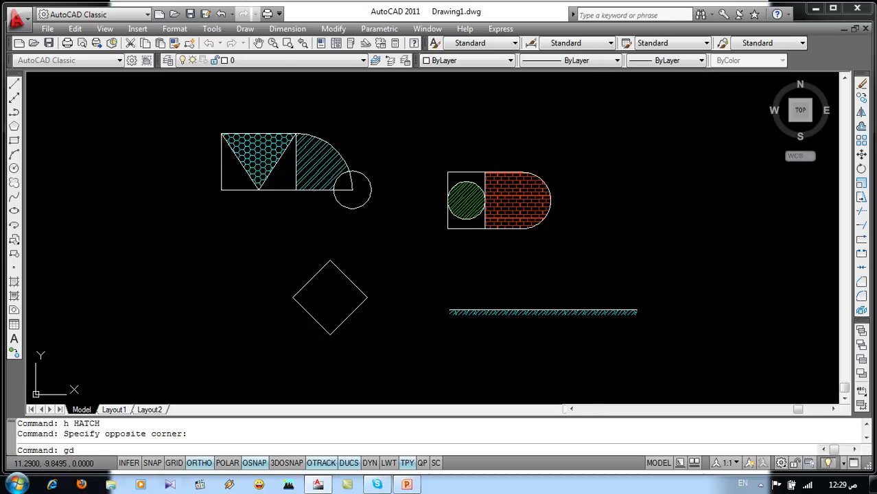
{"action": "key", "text": "Return"}
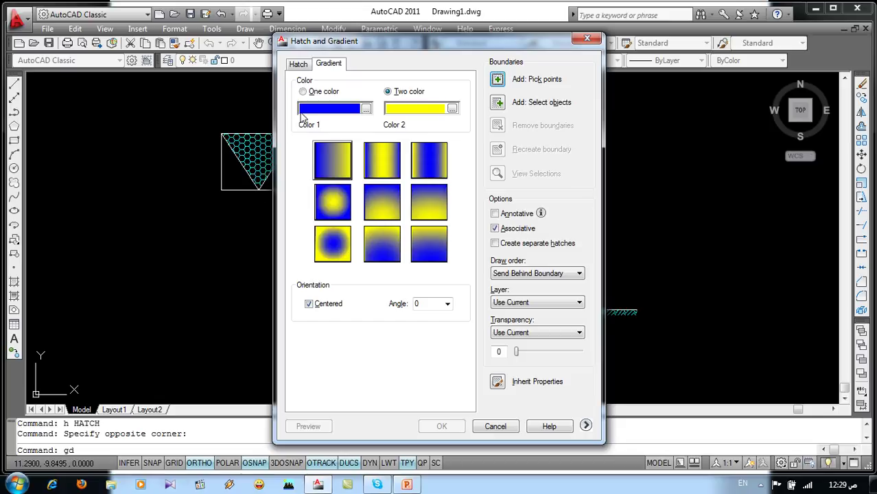
Set a one-colour gradient using green, index colour 102.
{"action": "left_click", "coordinate": [303, 92]}
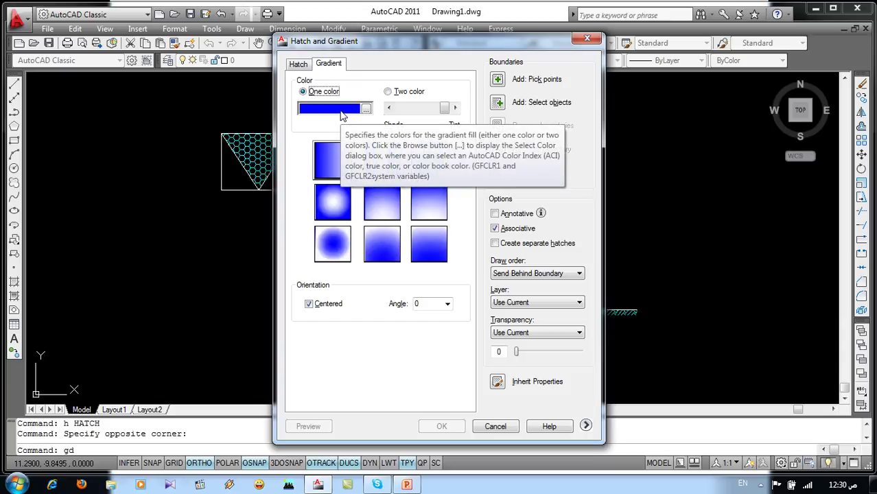
{"action": "left_click", "coordinate": [366, 109]}
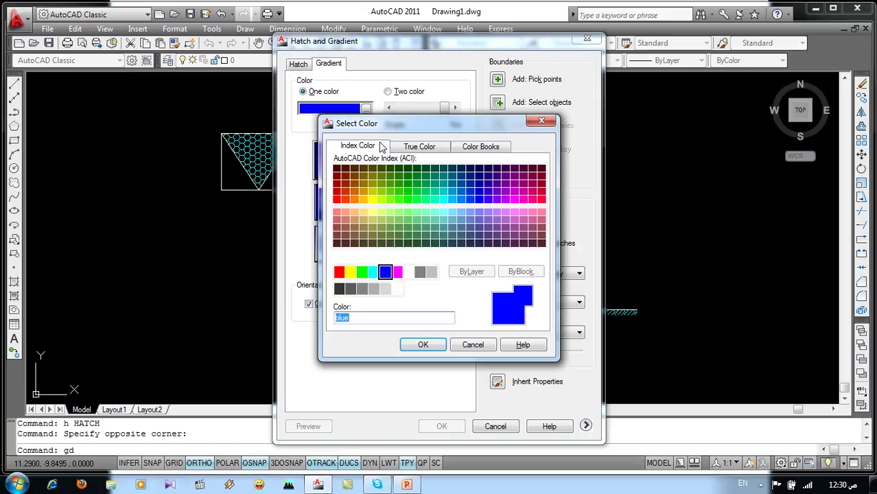
{"action": "left_click", "coordinate": [418, 194]}
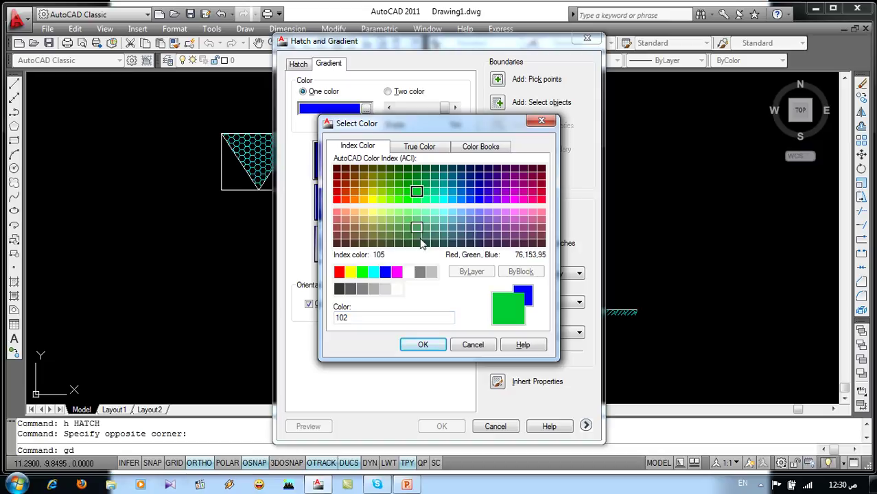
{"action": "left_click", "coordinate": [427, 346]}
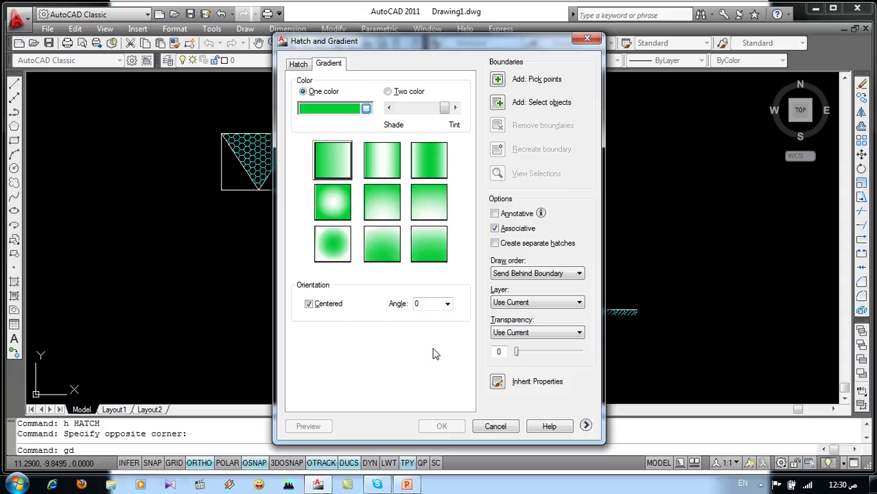
Fill the diamond with the green-to-white gradient and centre it in view.
{"action": "left_click", "coordinate": [498, 80]}
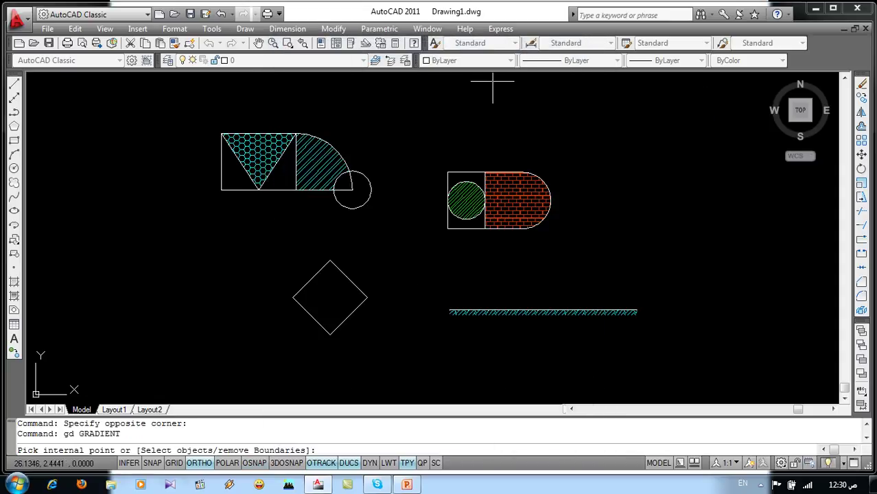
{"action": "left_click", "coordinate": [324, 298]}
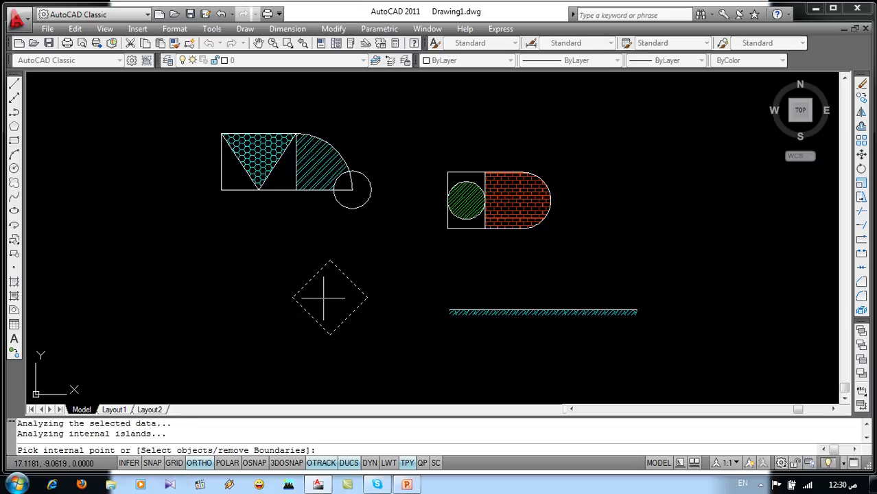
{"action": "key", "text": "Return"}
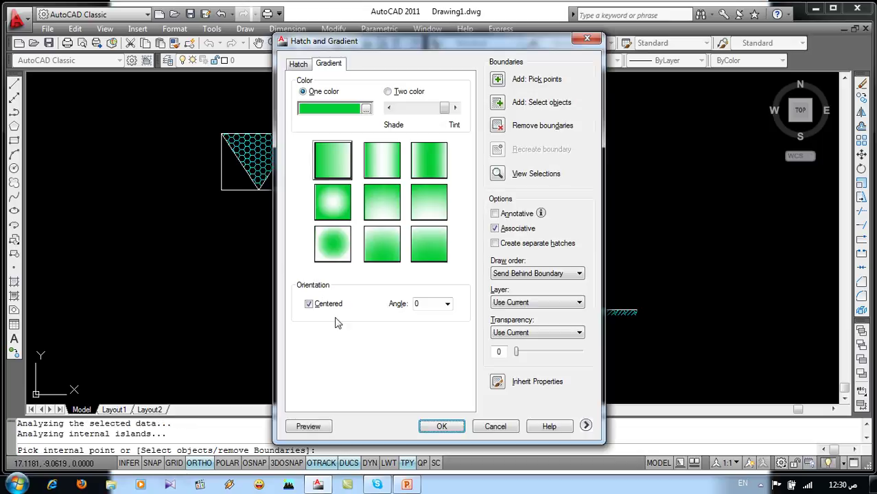
{"action": "left_click", "coordinate": [443, 427]}
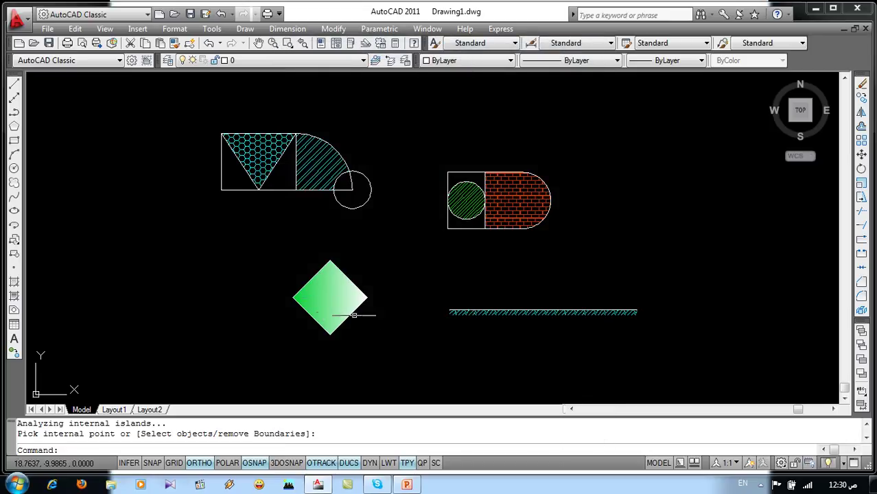
{"action": "scroll", "coordinate": [319, 307], "scroll_direction": "up", "scroll_amount": 5}
{"action": "middle_click_drag", "start_coordinate": [390, 332], "coordinate": [485, 316]}
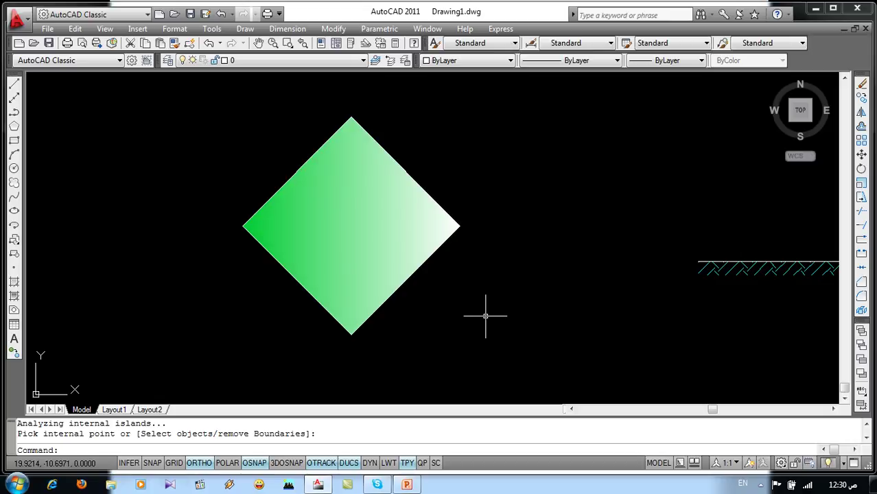
Set up a two-colour gradient from orange-red index 20 to cyan index 130.
{"action": "left_click", "coordinate": [14, 295]}
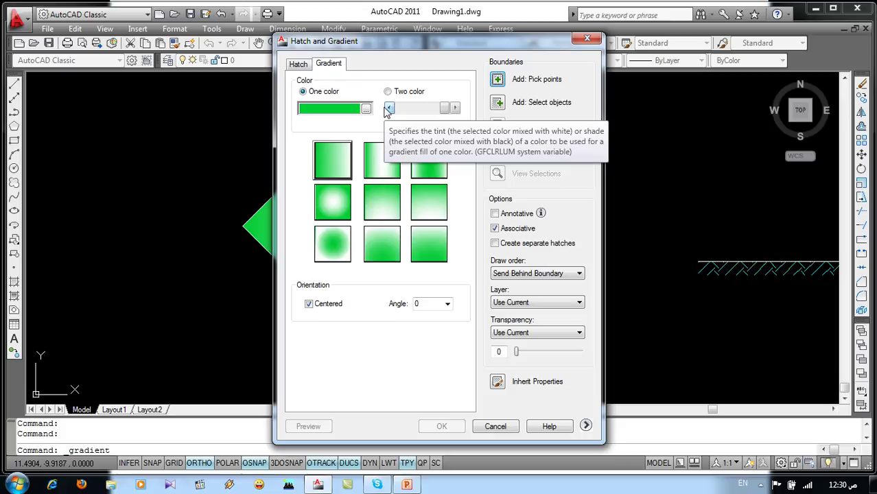
{"action": "left_click", "coordinate": [388, 92]}
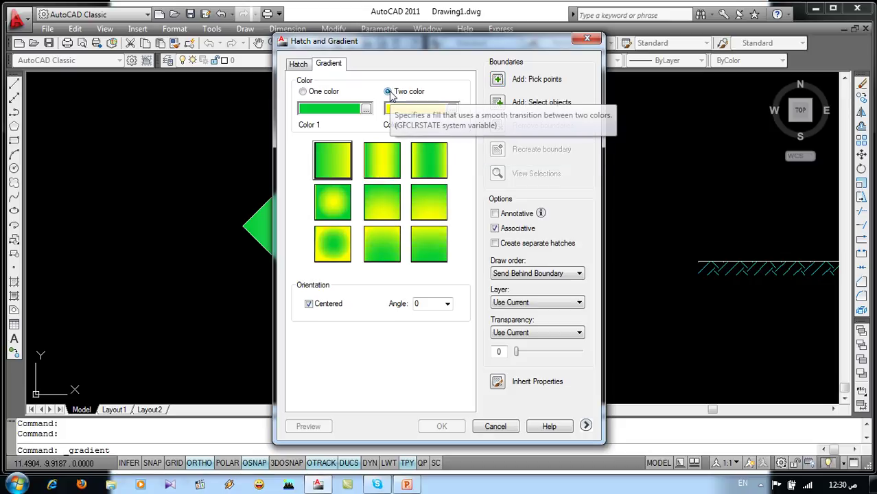
{"action": "left_click", "coordinate": [365, 109]}
{"action": "left_click", "coordinate": [346, 199]}
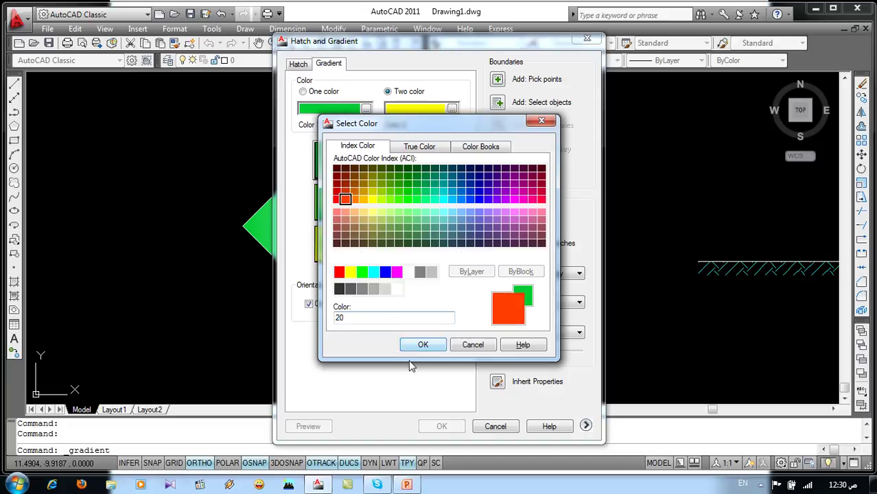
{"action": "left_click", "coordinate": [417, 346]}
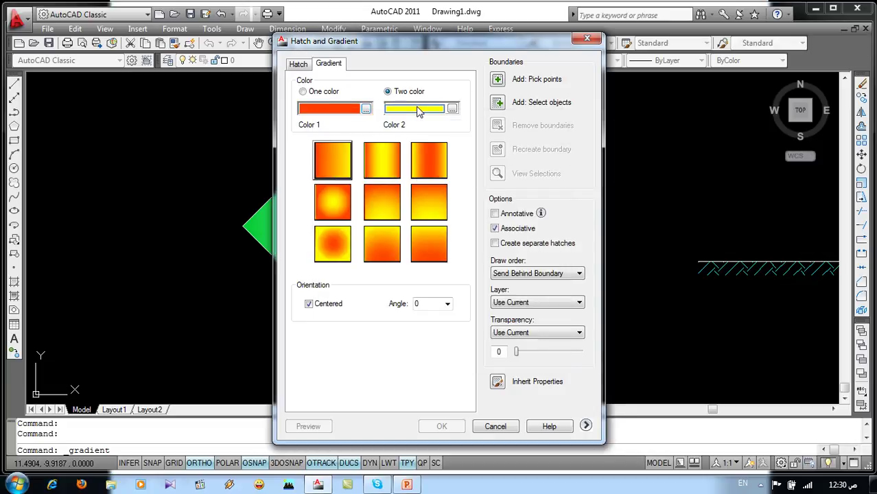
{"action": "left_click", "coordinate": [452, 109]}
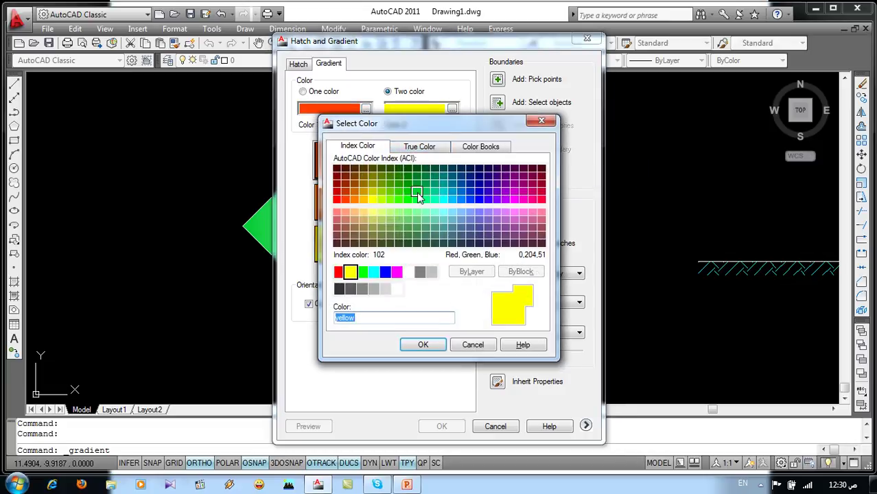
{"action": "left_click", "coordinate": [444, 199]}
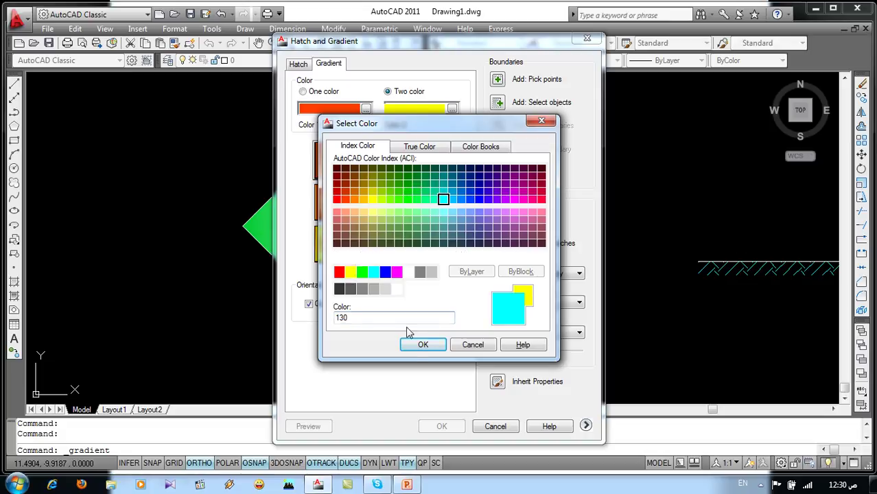
{"action": "left_click", "coordinate": [420, 345]}
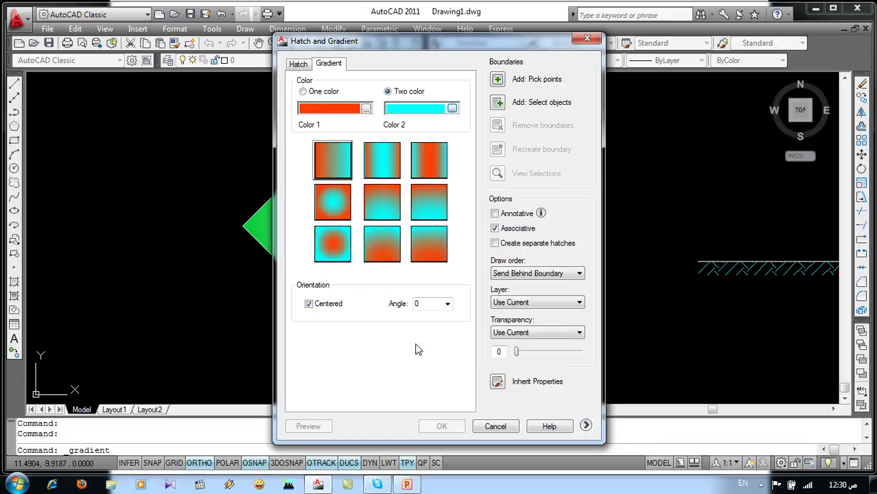
{"action": "left_click", "coordinate": [497, 79]}
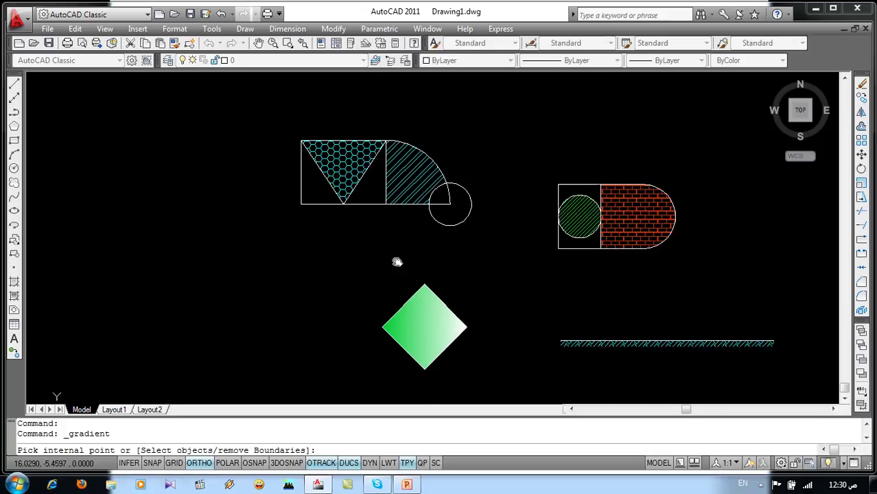
Fill the three-quarter circle beside the striped arc with the orange-to-cyan gradient.
{"action": "scroll", "coordinate": [454, 235], "scroll_direction": "up", "scroll_amount": 5}
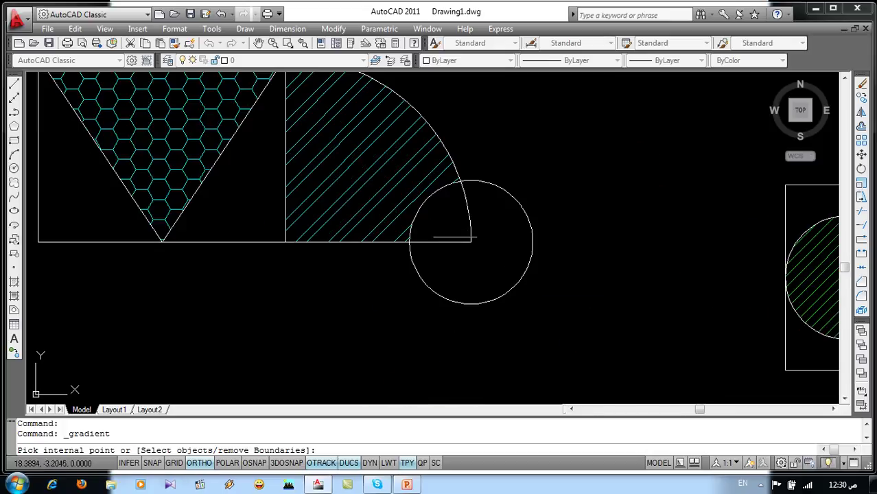
{"action": "left_click", "coordinate": [484, 270]}
{"action": "key", "text": "Return"}
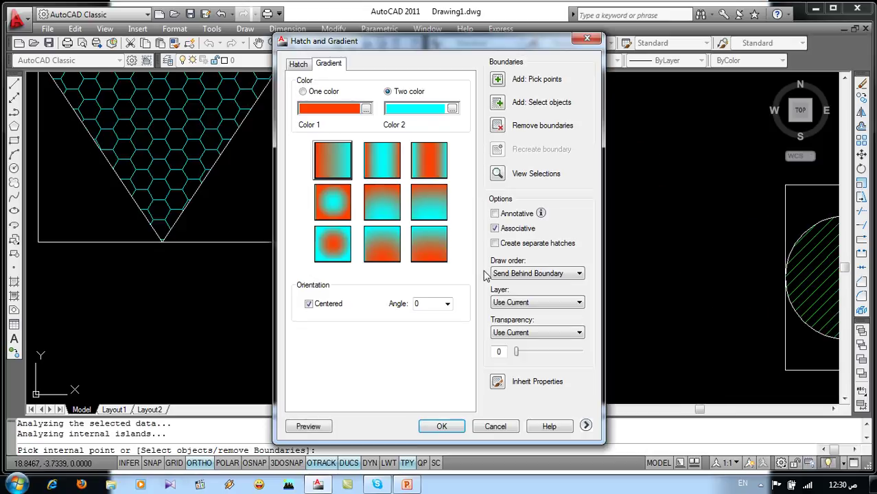
{"action": "left_click", "coordinate": [322, 425]}
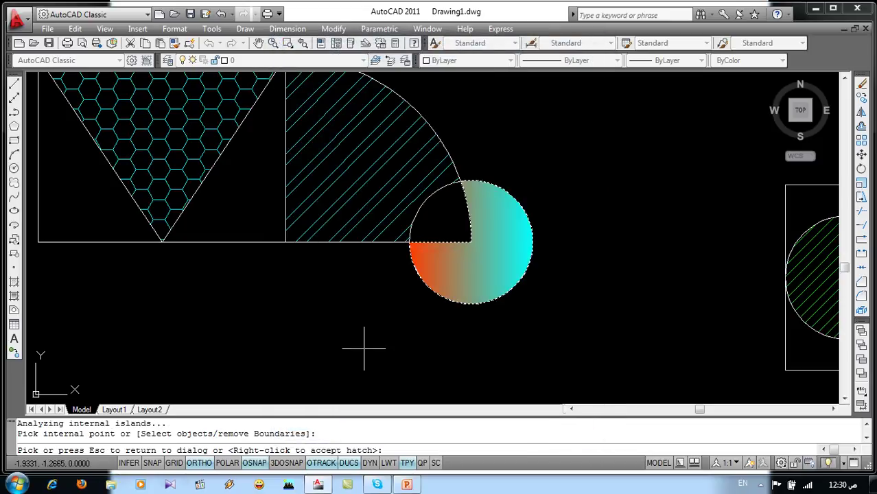
{"action": "left_click", "coordinate": [364, 348]}
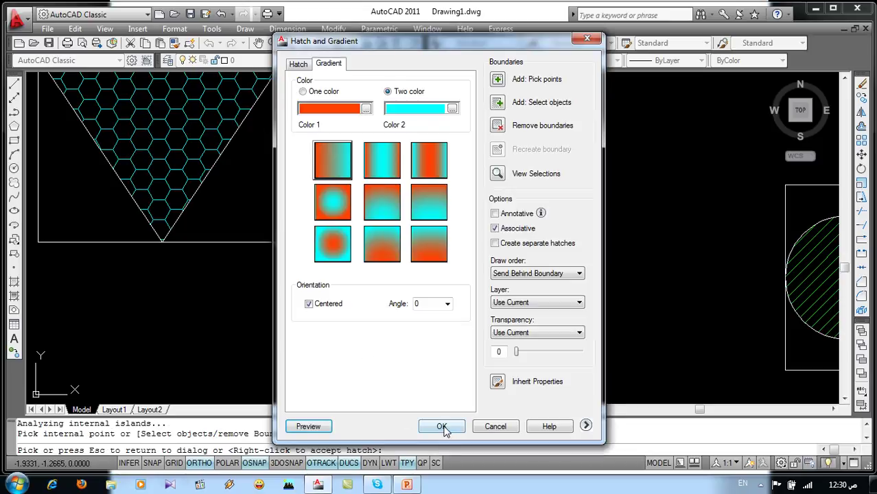
{"action": "left_click", "coordinate": [442, 427]}
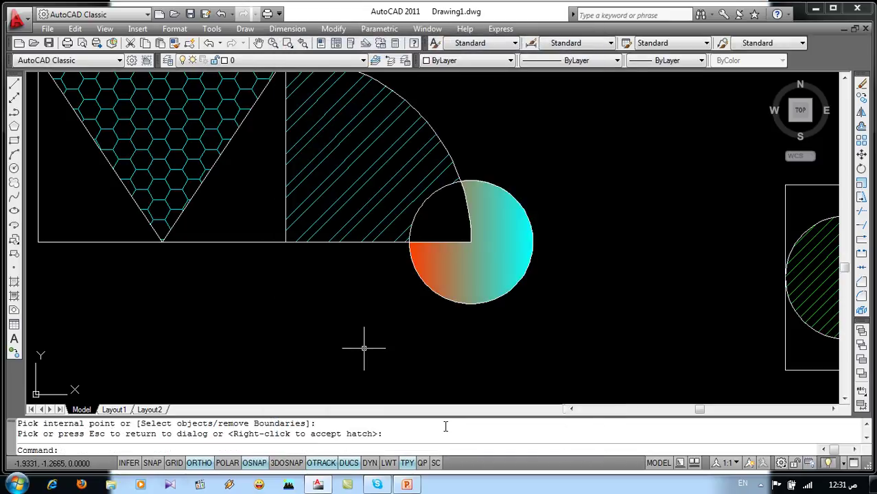
Reopen and cancel the gradient settings, then zoom out.
{"action": "left_click", "coordinate": [14, 298]}
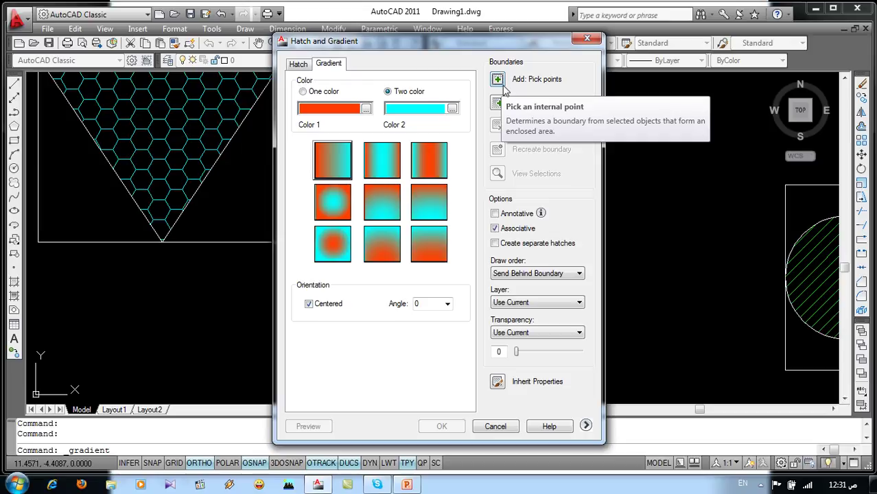
{"action": "left_click", "coordinate": [506, 426]}
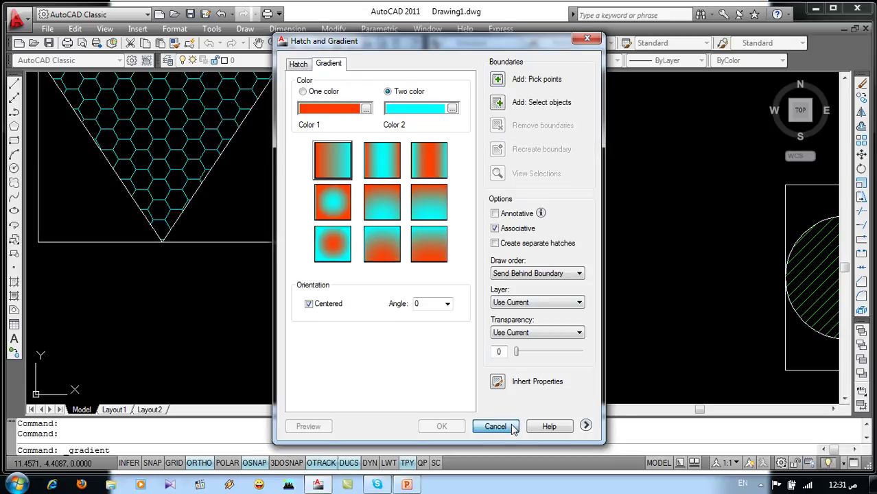
{"action": "scroll", "coordinate": [508, 323], "scroll_direction": "down", "scroll_amount": 2}
{"action": "scroll", "coordinate": [543, 317], "scroll_direction": "down", "scroll_amount": 1}
{"action": "middle_click_drag", "start_coordinate": [546, 317], "coordinate": [437, 213]}
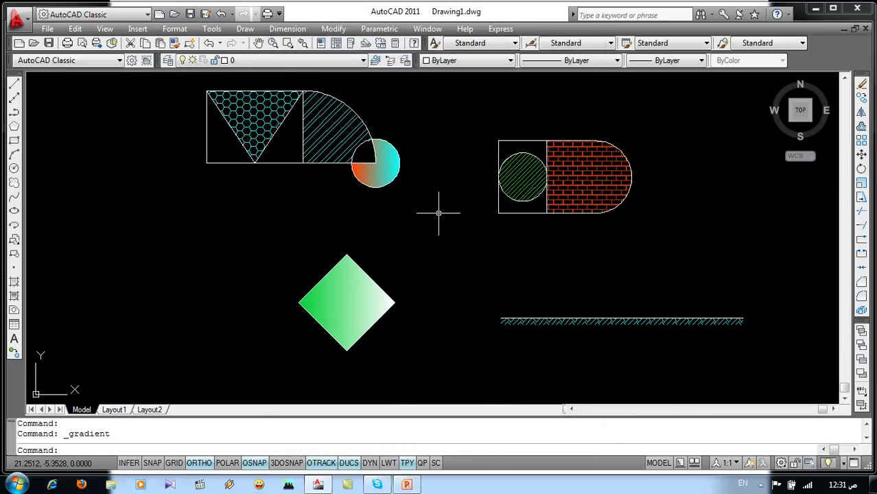
{"action": "scroll", "coordinate": [308, 171], "scroll_direction": "up", "scroll_amount": 3}
{"action": "middle_click_drag", "start_coordinate": [349, 272], "coordinate": [333, 165]}
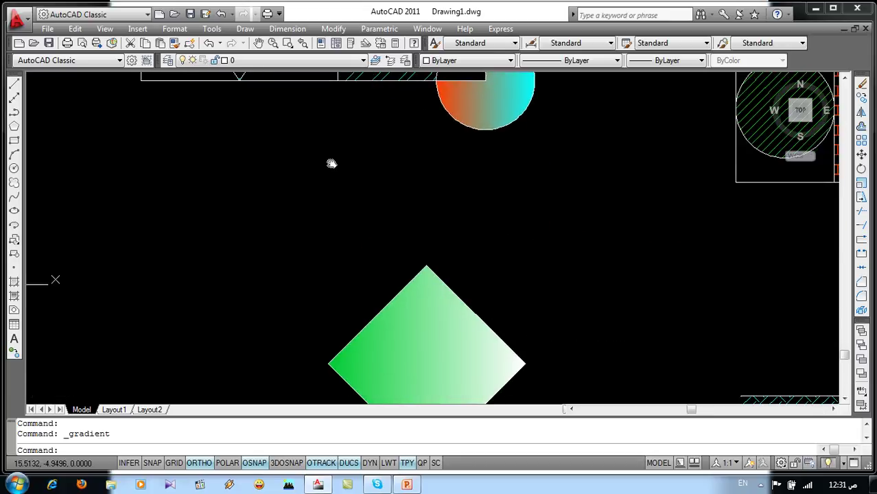
{"action": "middle_click_drag", "start_coordinate": [424, 283], "coordinate": [505, 366]}
{"action": "middle_click_drag", "start_coordinate": [395, 203], "coordinate": [411, 288]}
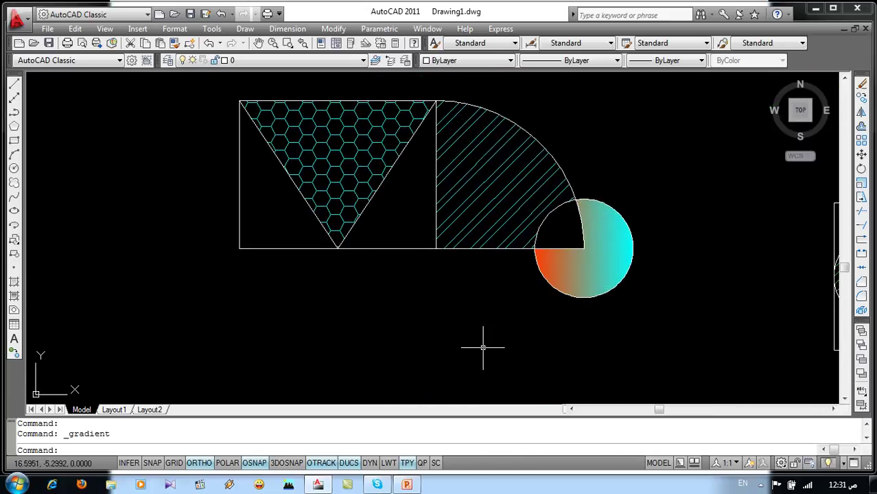
{"action": "type", "text": "gd"}
{"action": "key", "text": "Return"}
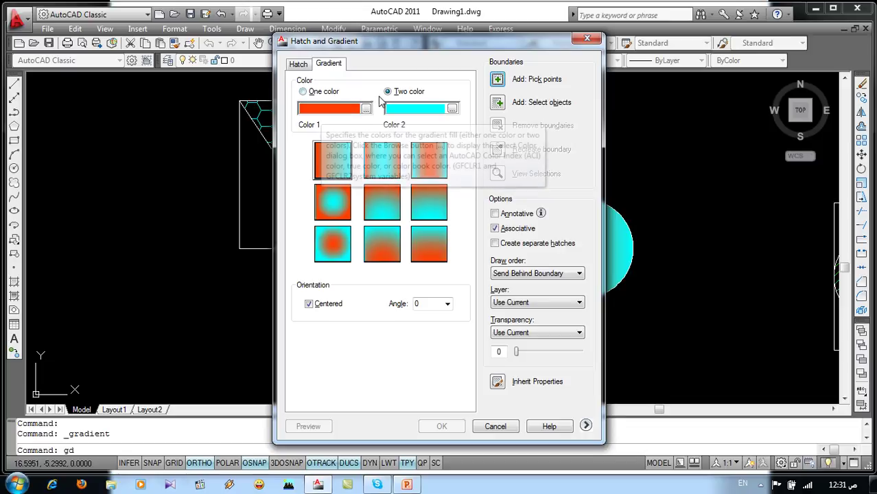
{"action": "left_click", "coordinate": [496, 426]}
{"action": "key", "text": "Escape"}
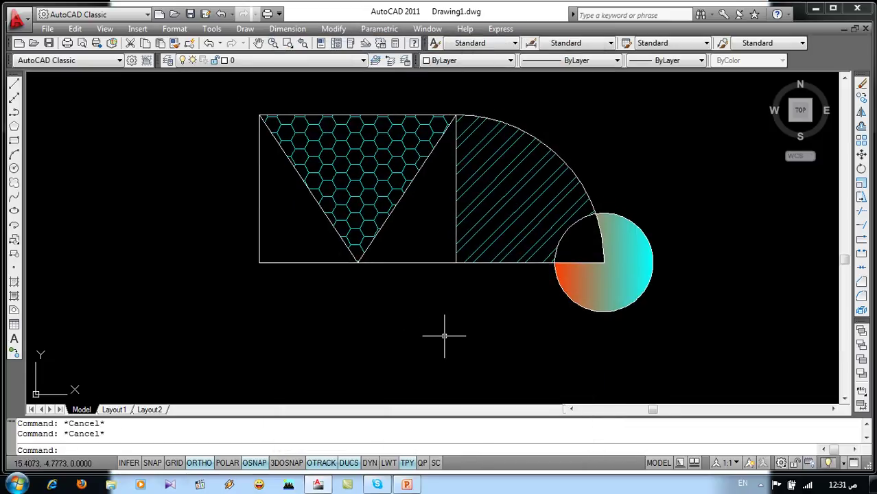
{"action": "type", "text": "h"}
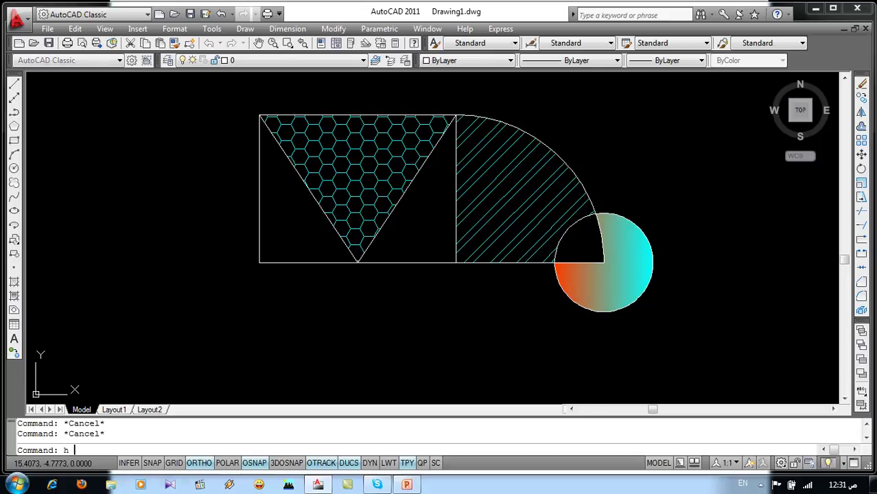
Fill the empty triangle beside the honeycomb hatch with a SOLID cyan hatch.
{"action": "key", "text": "Return"}
{"action": "left_click", "coordinate": [412, 153]}
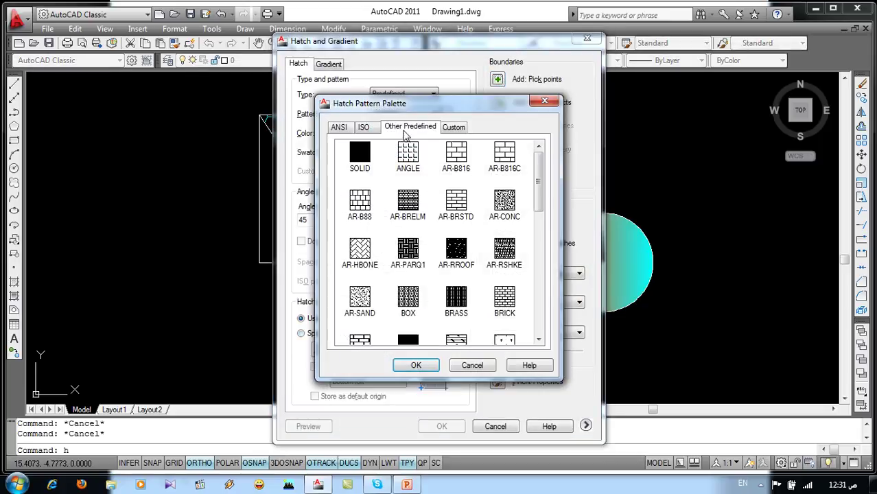
{"action": "left_click", "coordinate": [362, 155]}
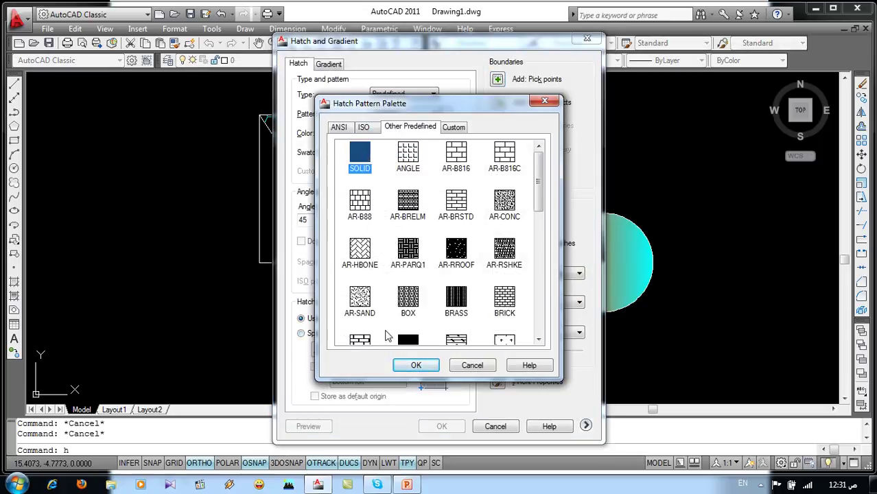
{"action": "left_click", "coordinate": [411, 364]}
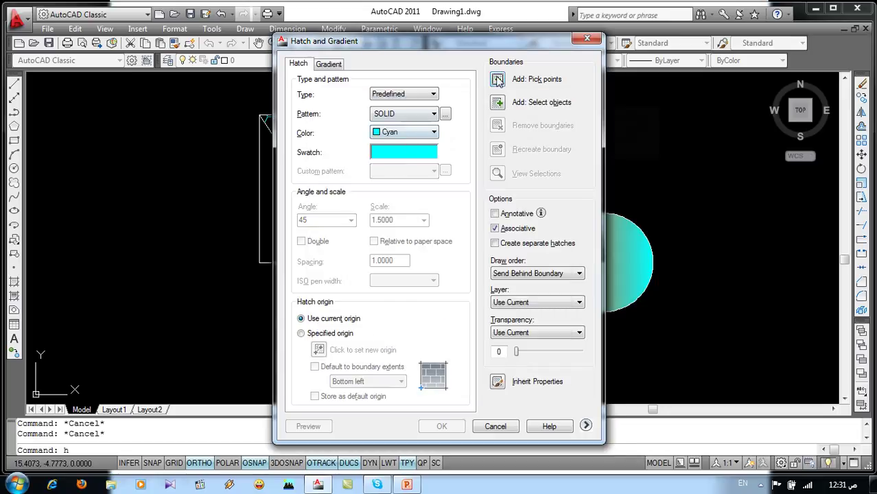
{"action": "left_click", "coordinate": [497, 79]}
{"action": "left_click", "coordinate": [427, 220]}
{"action": "key", "text": "Return"}
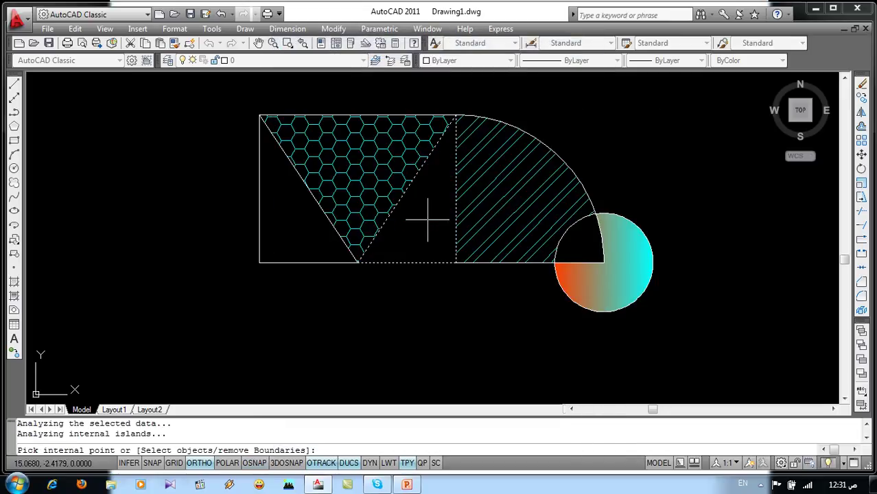
{"action": "left_click", "coordinate": [454, 424]}
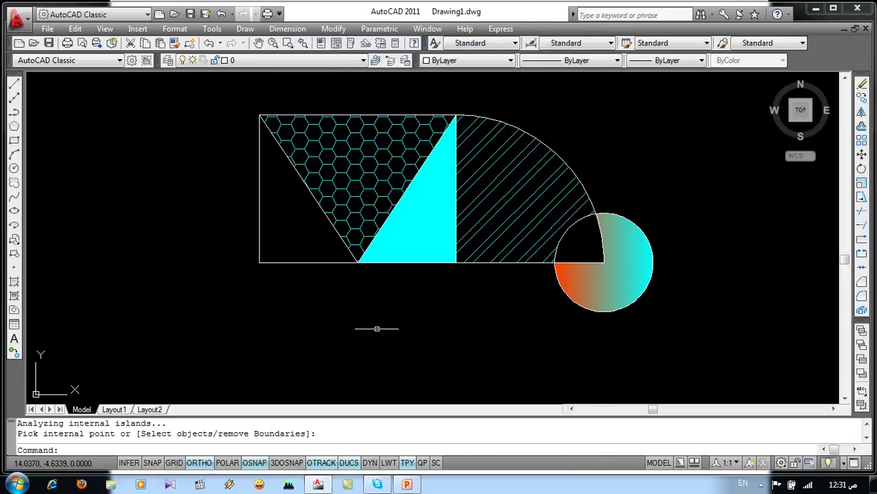
{"action": "scroll", "coordinate": [349, 261], "scroll_direction": "down", "scroll_amount": 5}
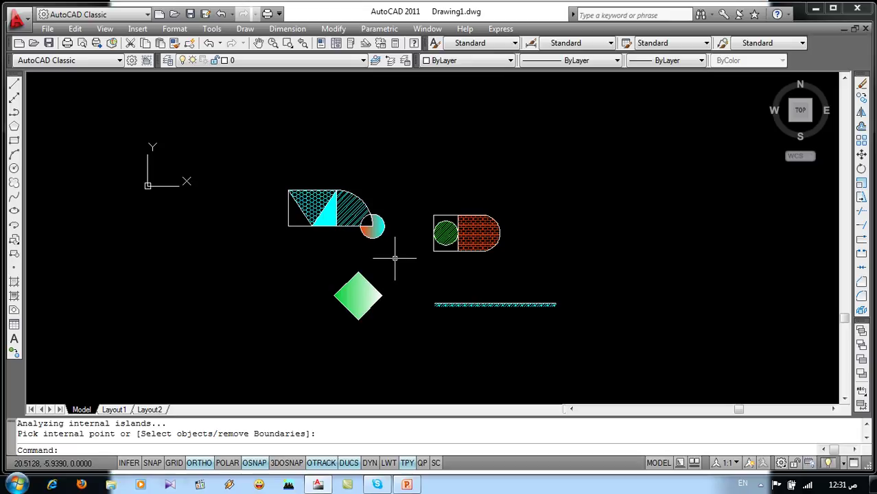
{"action": "left_click", "coordinate": [406, 485]}
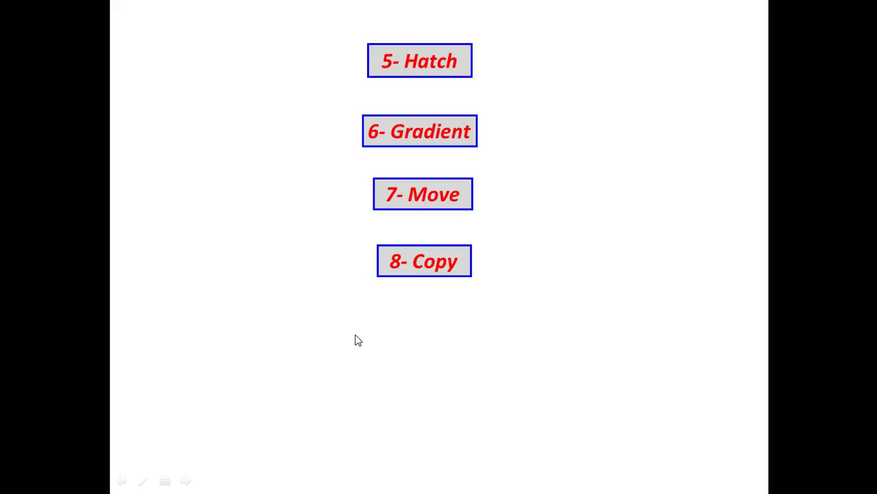
Back in AutoCAD, crossing-select every shape and erase them all.
{"action": "key", "text": "alt+Tab"}
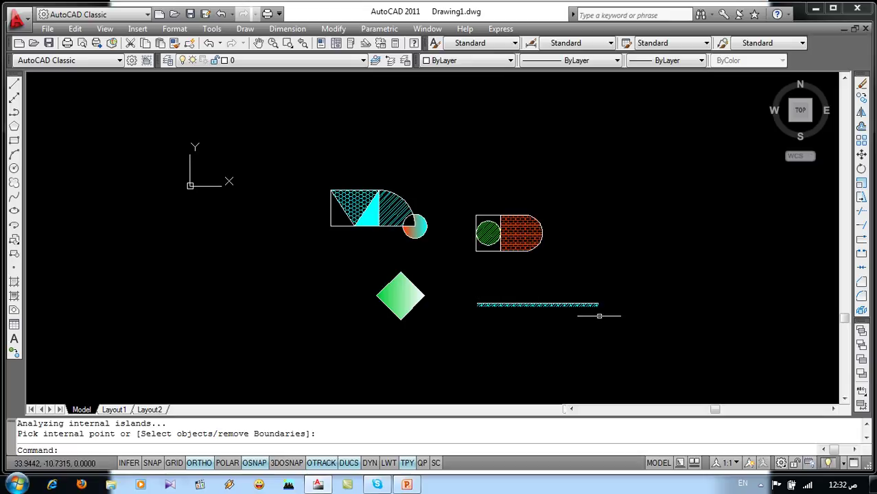
{"action": "middle_click_drag", "start_coordinate": [548, 304], "coordinate": [542, 303]}
{"action": "left_click", "coordinate": [656, 152]}
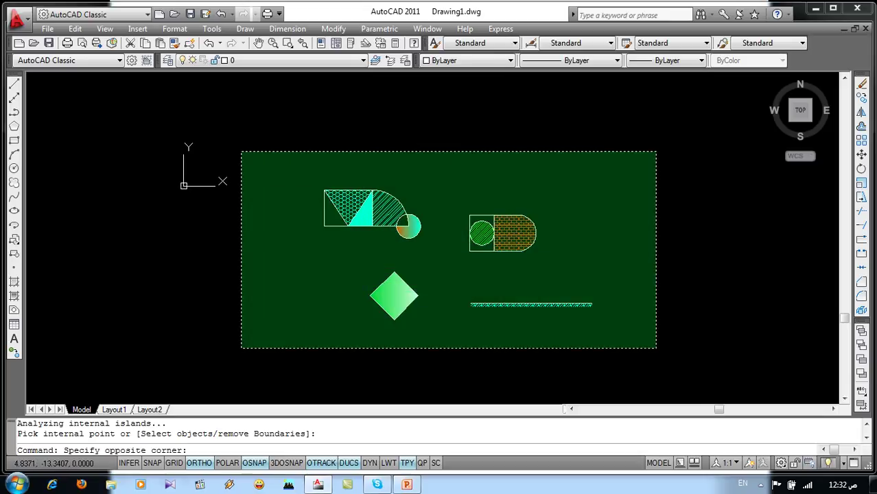
{"action": "left_click", "coordinate": [242, 348]}
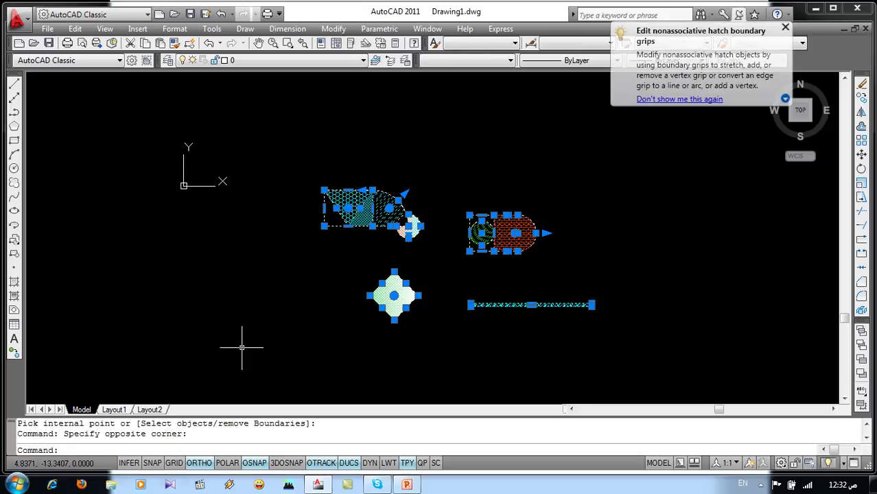
{"action": "key", "text": "Delete"}
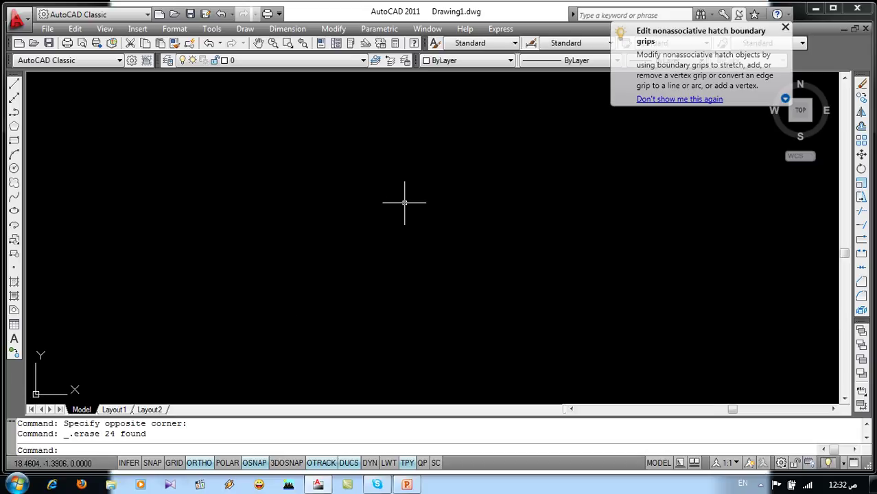
{"action": "type", "text": "rec"}
Draw a rectangle, then select it and erase it.
{"action": "key", "text": "Return"}
{"action": "left_click", "coordinate": [221, 186]}
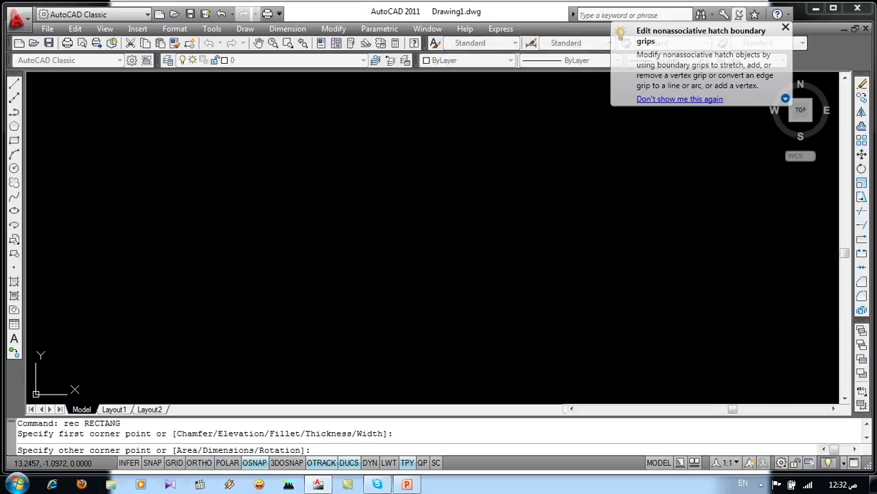
{"action": "left_click", "coordinate": [391, 289]}
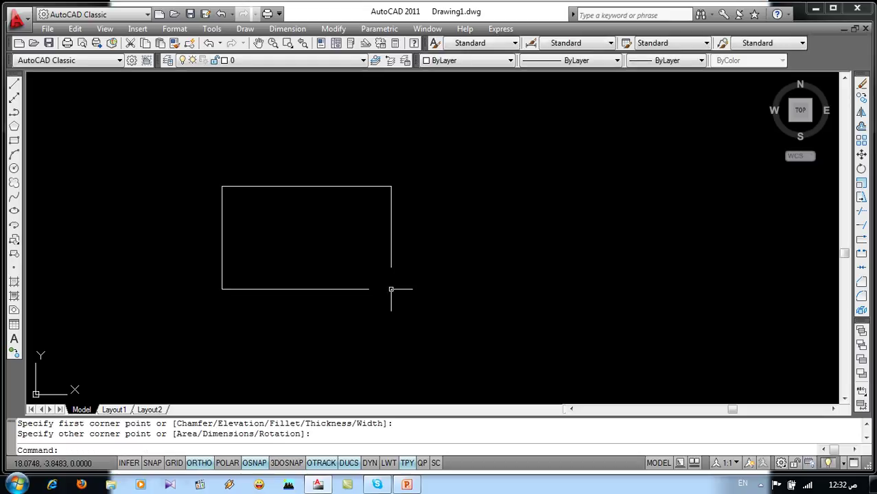
{"action": "left_click", "coordinate": [407, 236]}
{"action": "left_click", "coordinate": [260, 213]}
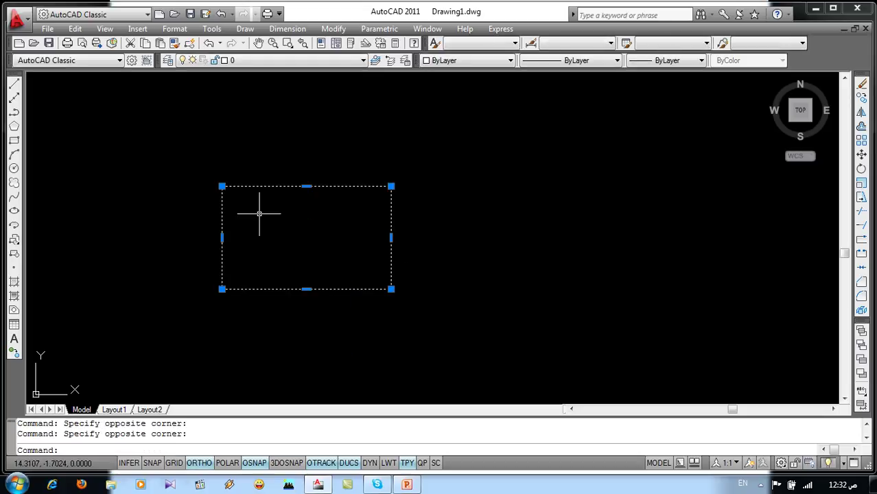
{"action": "key", "text": "Delete"}
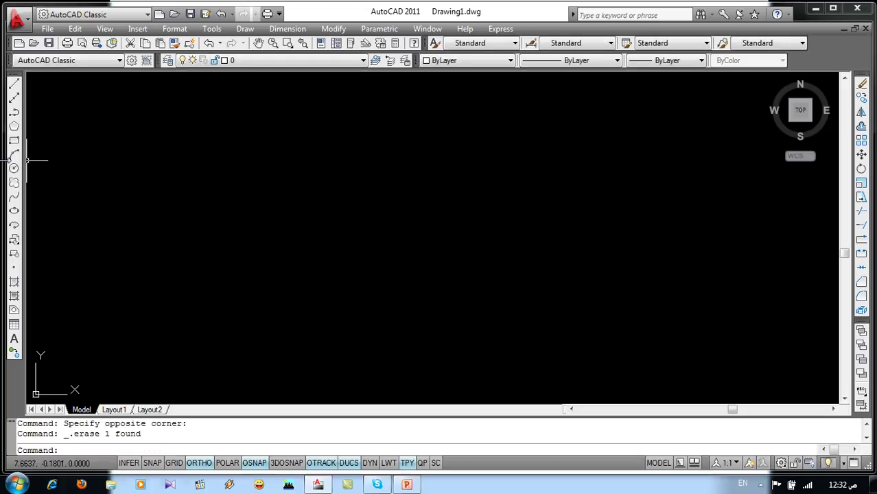
Draw a new rectangle and a small circle to its right.
{"action": "left_click", "coordinate": [14, 141]}
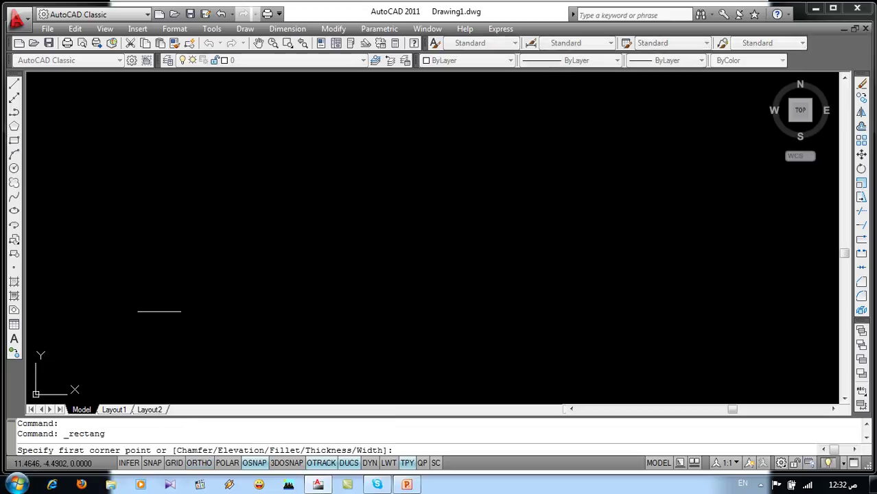
{"action": "left_click", "coordinate": [182, 328]}
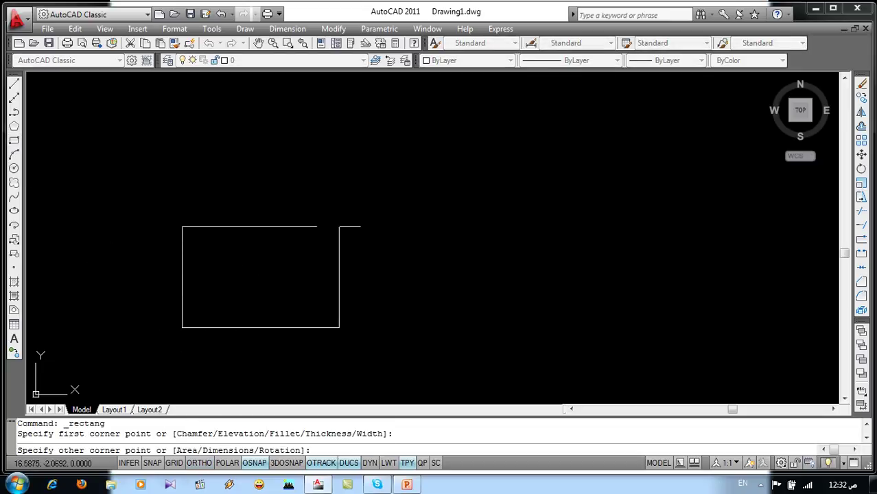
{"action": "left_click", "coordinate": [394, 203]}
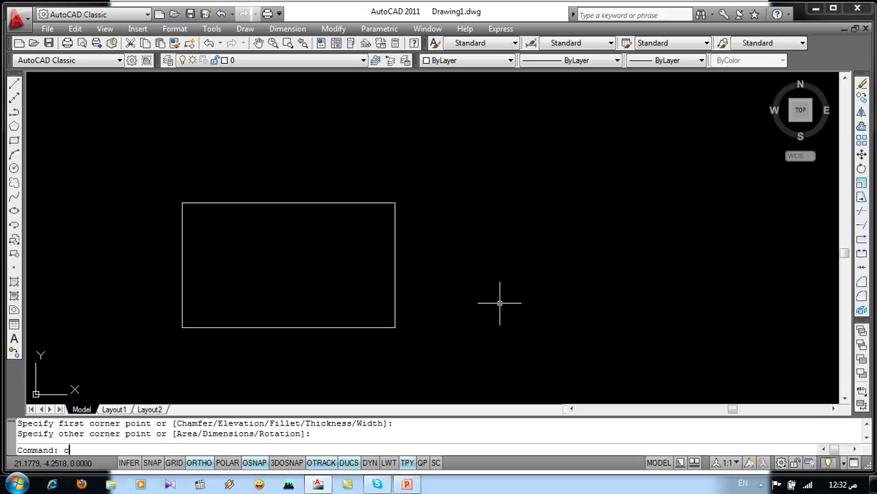
{"action": "key", "text": "Return"}
{"action": "left_click", "coordinate": [517, 259]}
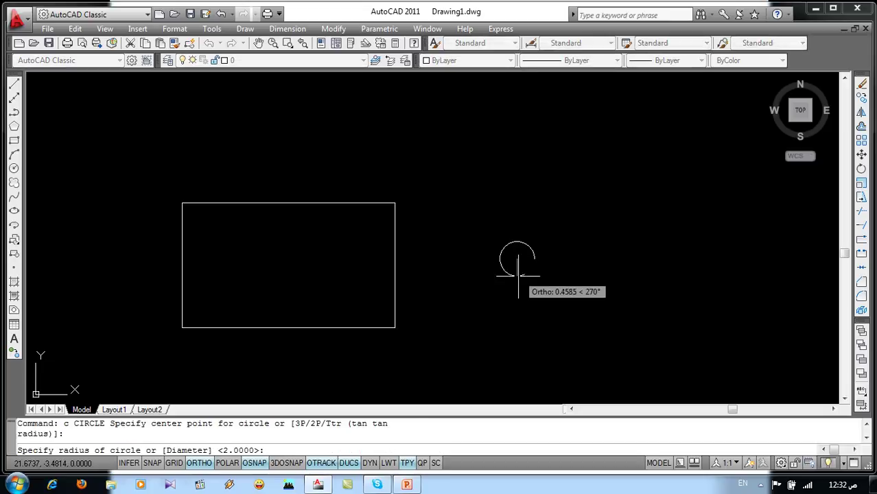
{"action": "left_click", "coordinate": [522, 284]}
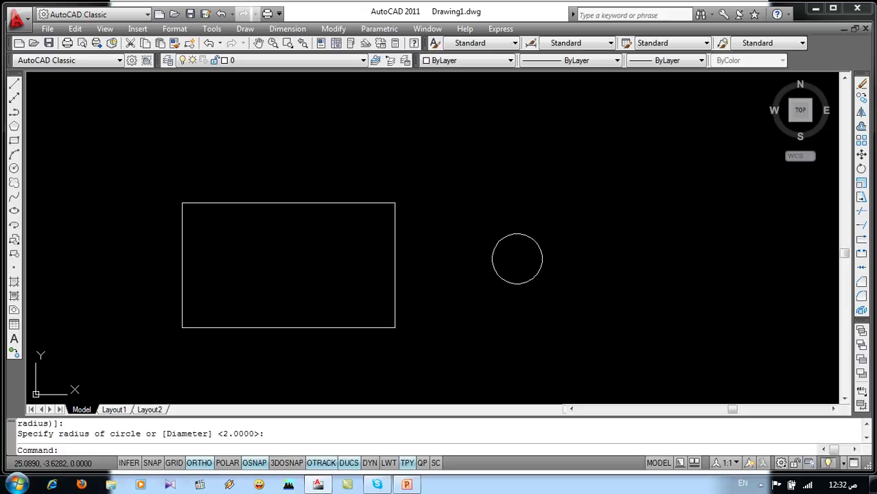
{"action": "left_click", "coordinate": [334, 29]}
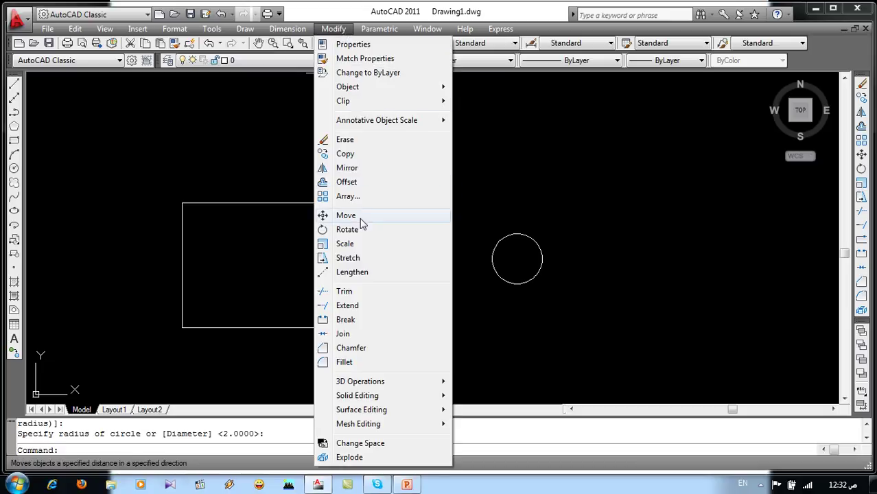
{"action": "key", "text": "Escape"}
{"action": "left_click_drag", "start_coordinate": [598, 165], "coordinate": [554, 190]}
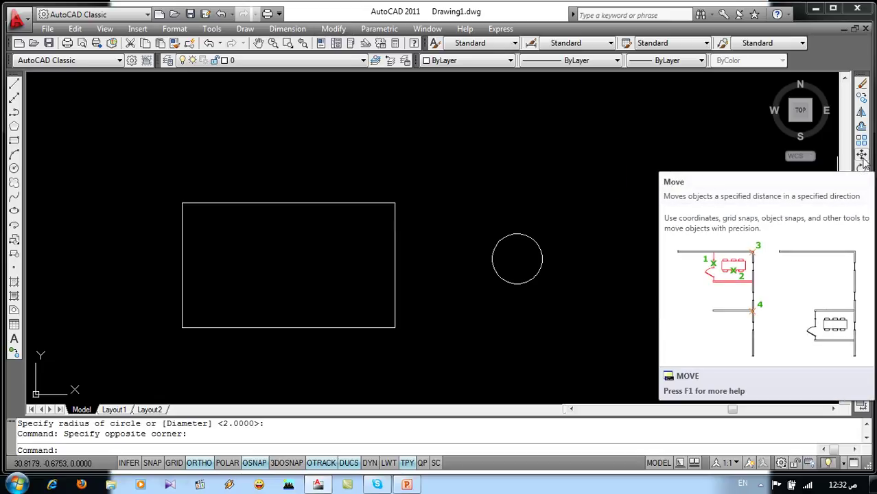
{"action": "type", "text": "m"}
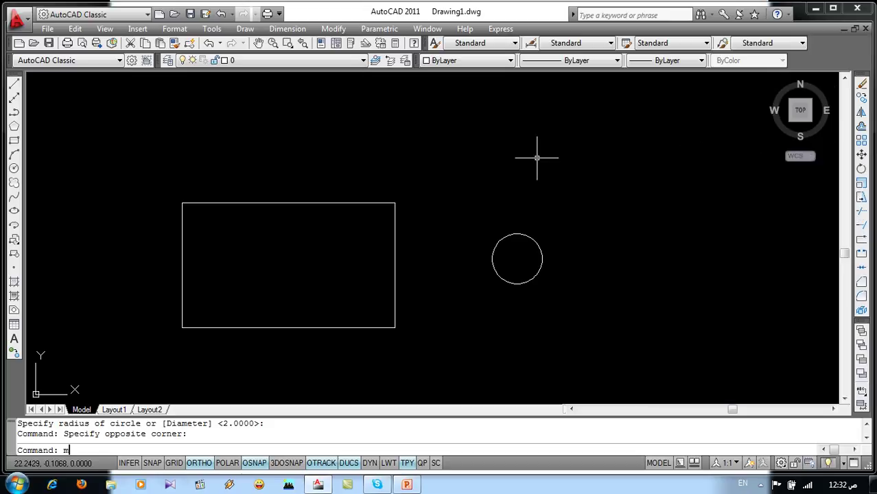
{"action": "key", "text": "Return"}
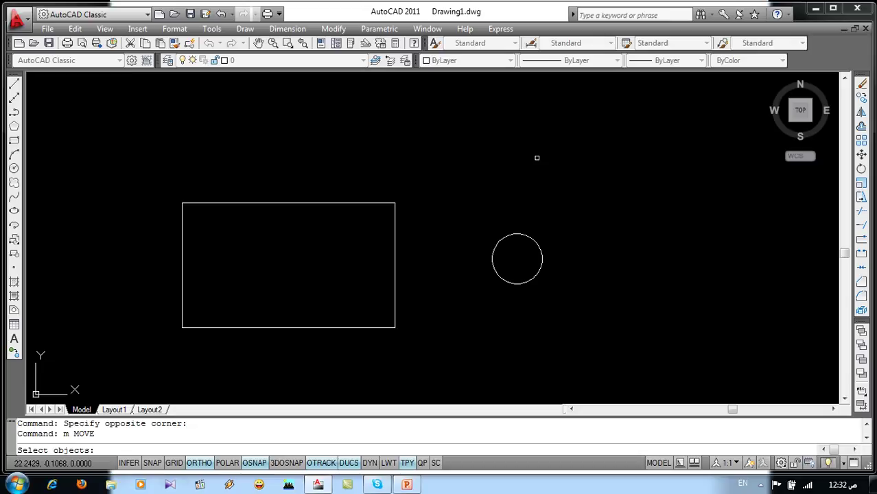
{"action": "left_click", "coordinate": [580, 210]}
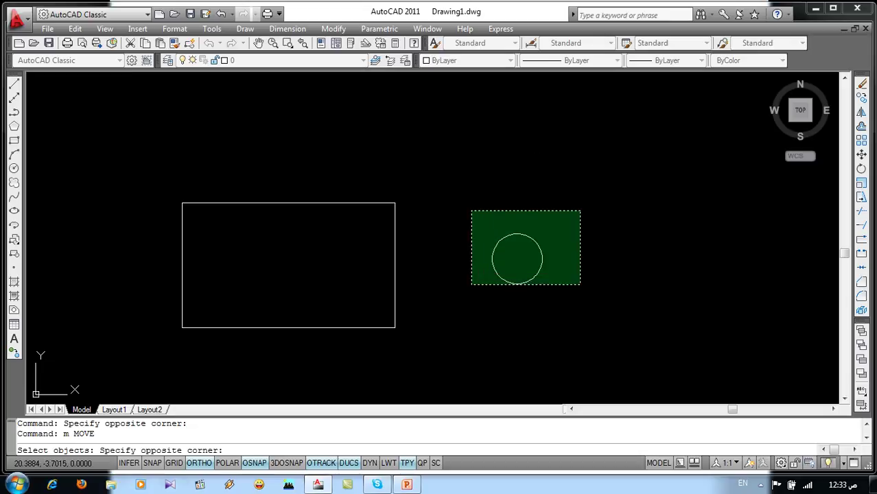
{"action": "left_click", "coordinate": [467, 308]}
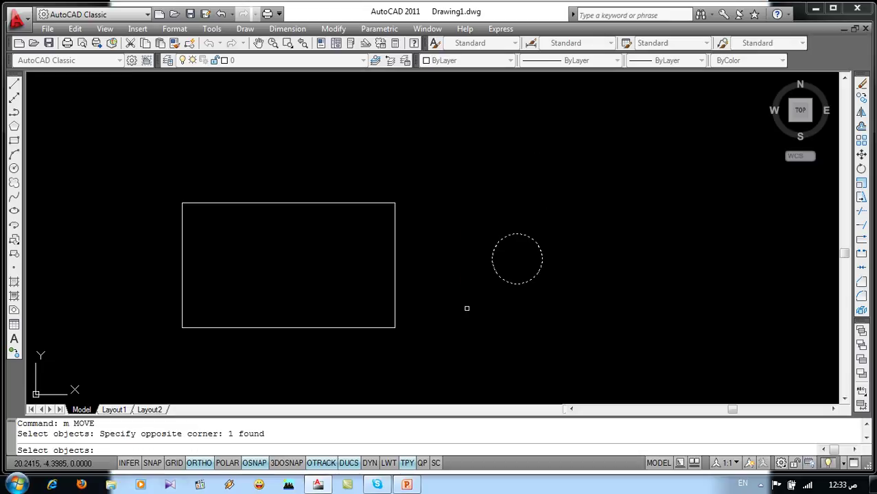
{"action": "key", "text": "Return"}
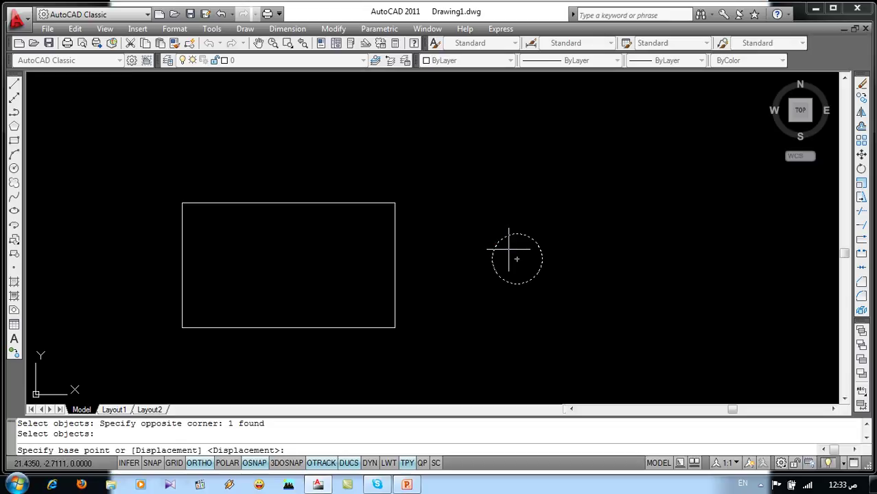
{"action": "left_click", "coordinate": [510, 250]}
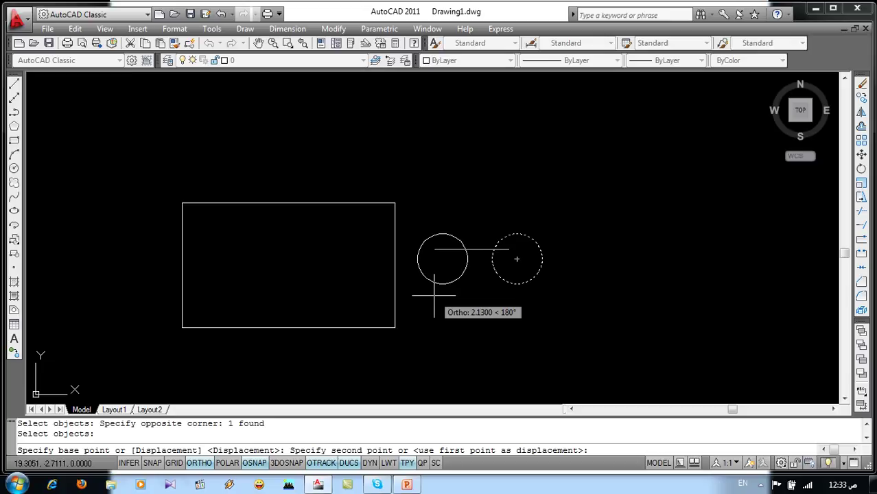
{"action": "key", "text": "F8"}
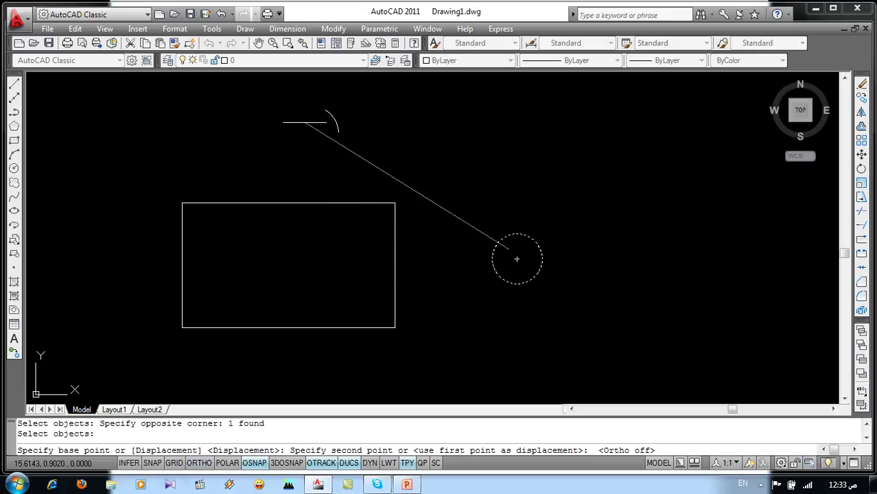
{"action": "left_click", "coordinate": [222, 248]}
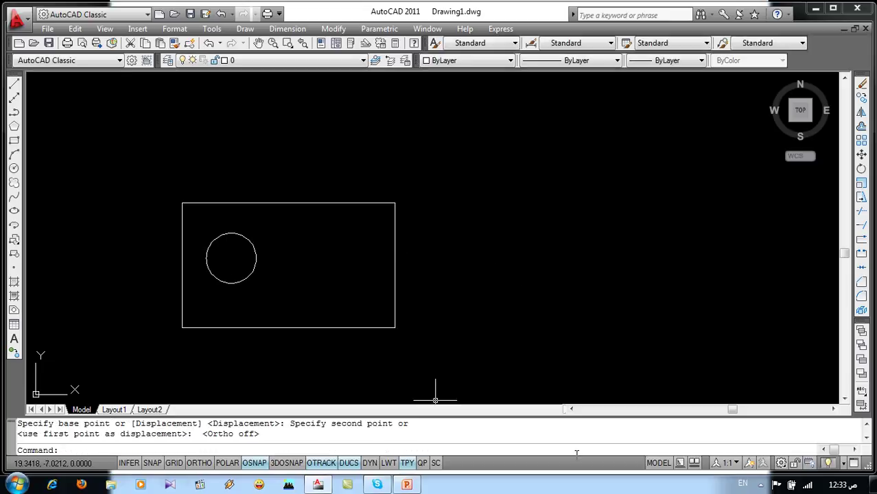
{"action": "key", "text": "ctrl+z"}
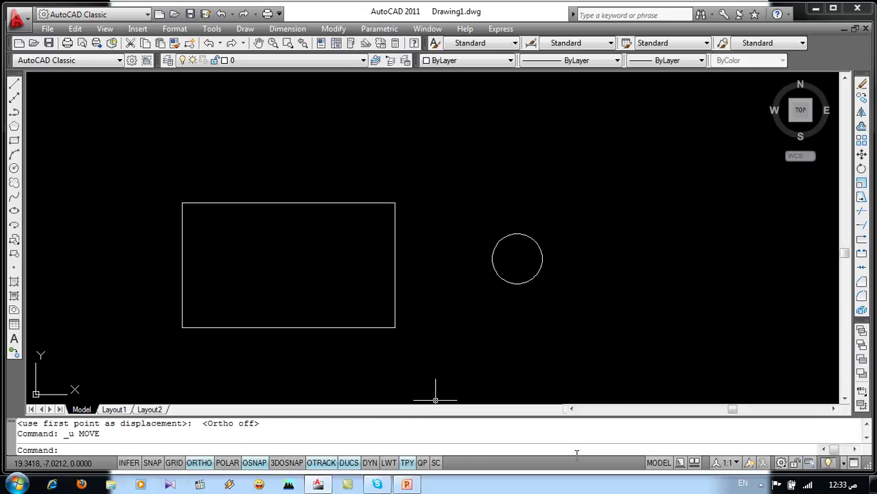
Move the circle by its top point into the rectangle's lower-left area, with Ortho off.
{"action": "left_click", "coordinate": [333, 29]}
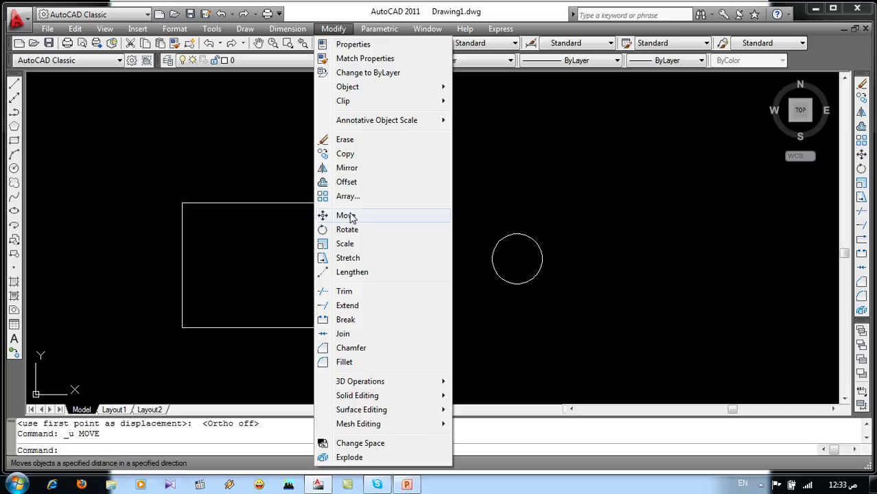
{"action": "left_click", "coordinate": [346, 215]}
{"action": "left_click", "coordinate": [580, 210]}
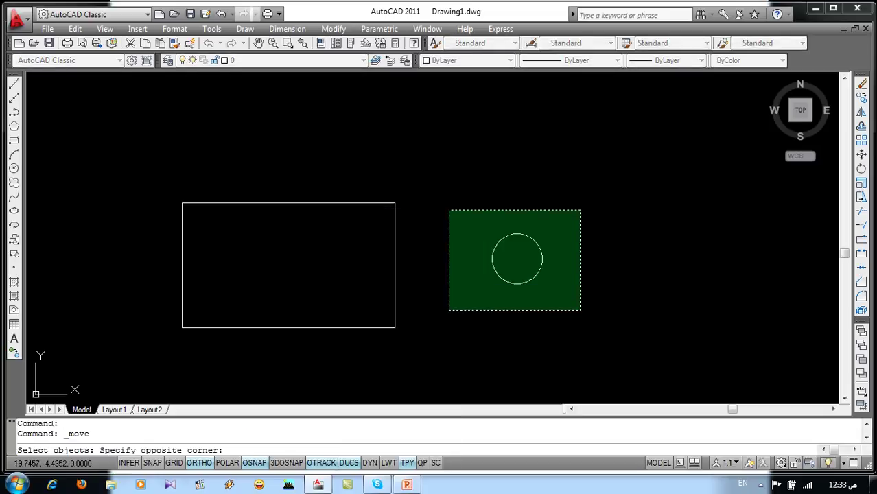
{"action": "left_click", "coordinate": [450, 310]}
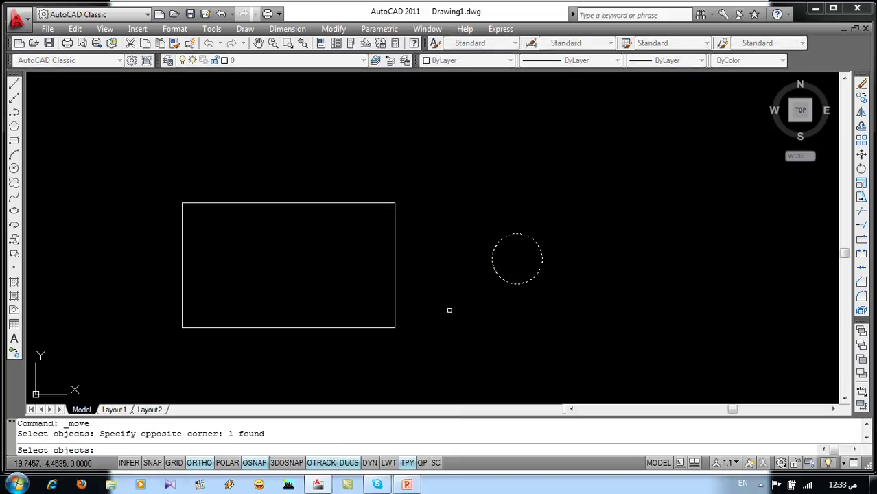
{"action": "key", "text": "Return"}
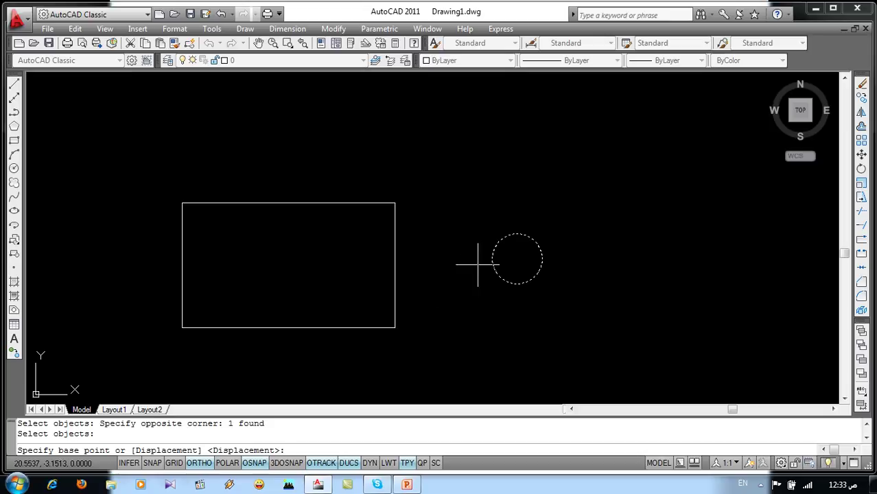
{"action": "left_click", "coordinate": [516, 234]}
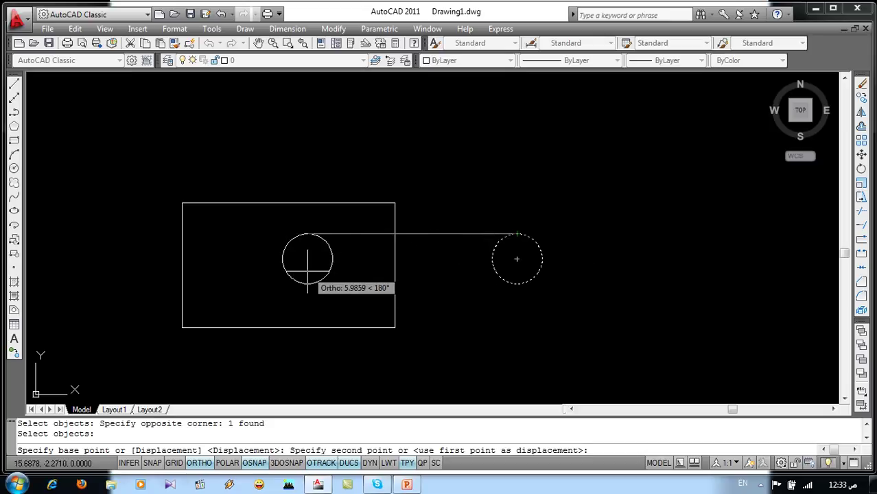
{"action": "key", "text": "F8"}
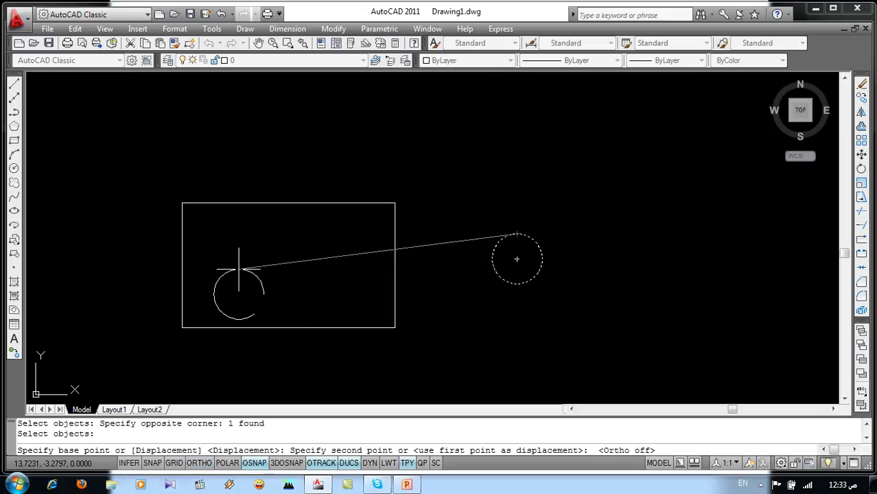
{"action": "left_click", "coordinate": [239, 269]}
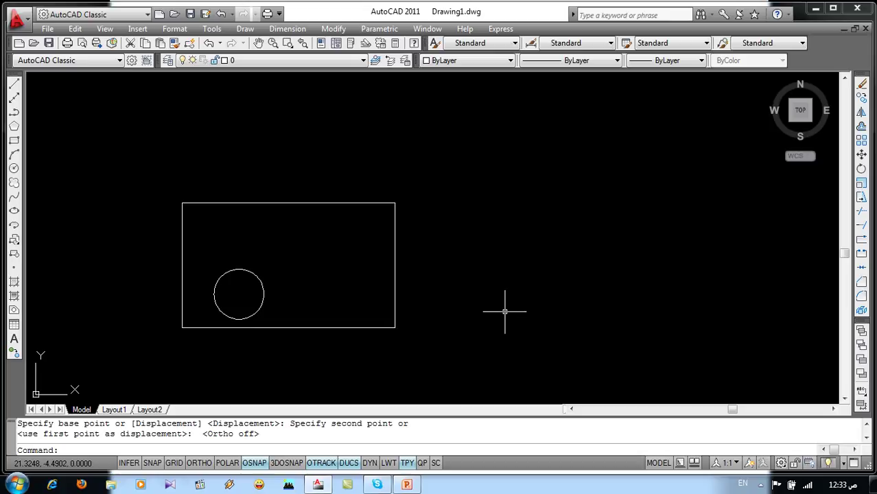
Draw a vertical line right of the rectangle with Ortho on, then pan the view.
{"action": "type", "text": "l"}
{"action": "key", "text": "Return"}
{"action": "left_click", "coordinate": [551, 182]}
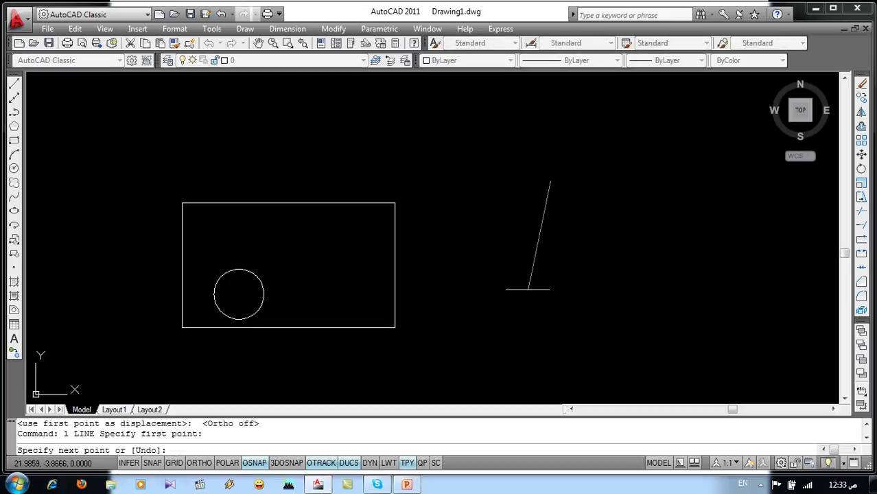
{"action": "key", "text": "F8"}
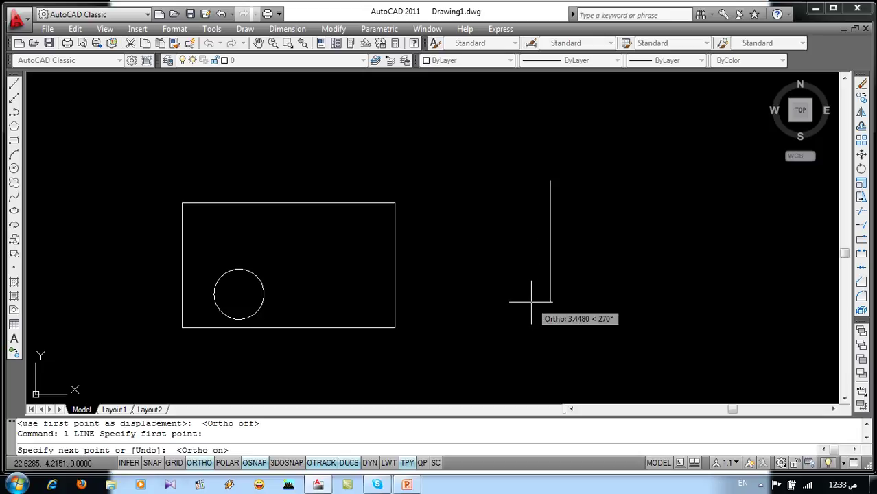
{"action": "key", "text": "Escape"}
{"action": "middle_click_drag", "start_coordinate": [602, 349], "coordinate": [556, 325]}
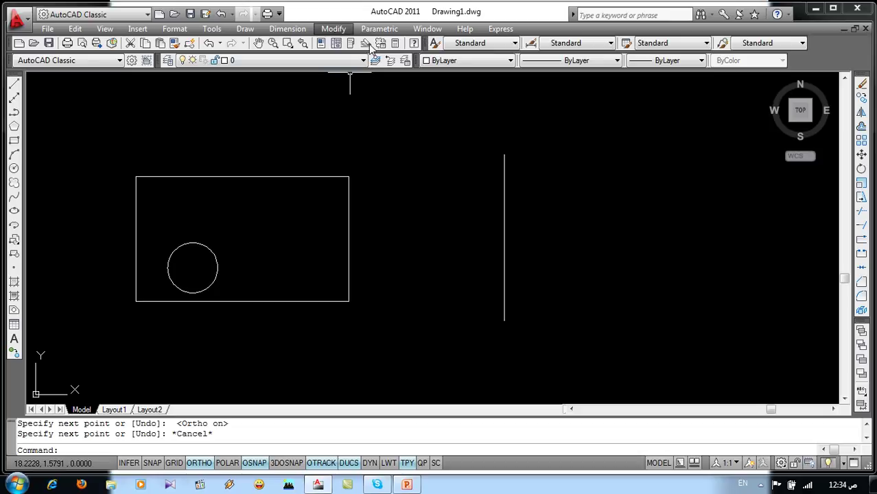
Move the circle by its bottom point onto the line's top, then undo that move.
{"action": "left_click", "coordinate": [861, 155]}
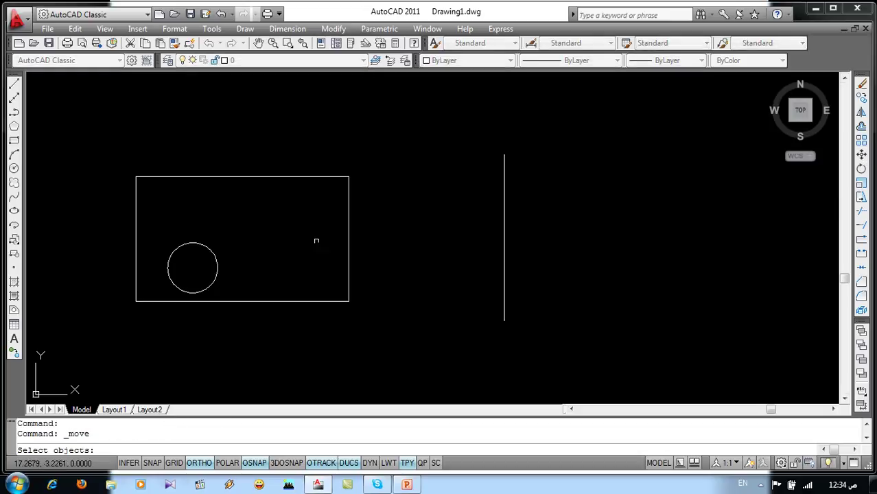
{"action": "left_click", "coordinate": [207, 248]}
{"action": "left_click", "coordinate": [232, 224]}
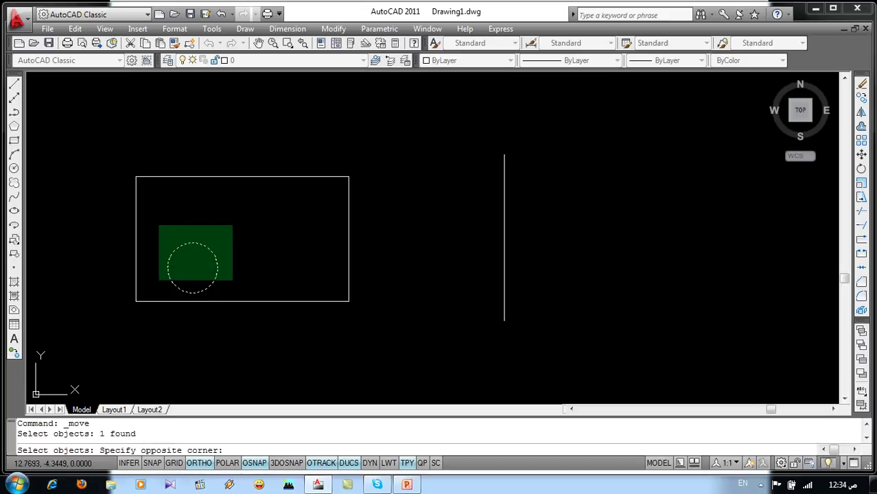
{"action": "left_click", "coordinate": [154, 296]}
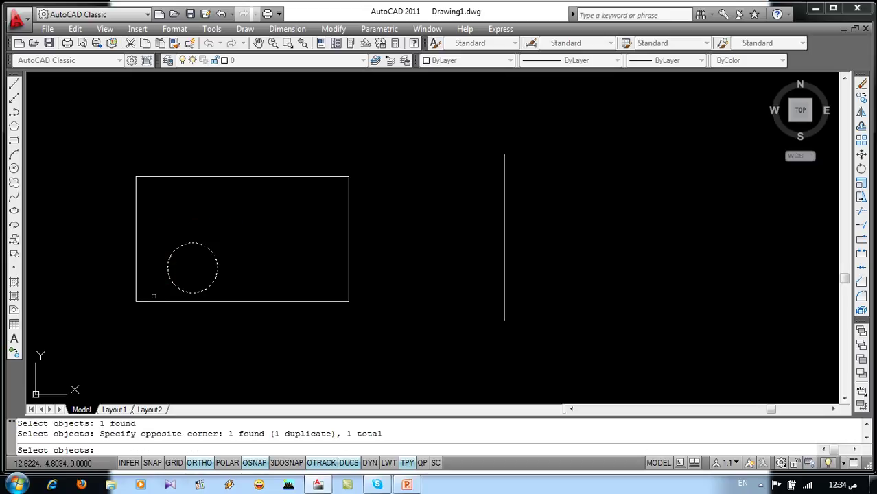
{"action": "key", "text": "Return"}
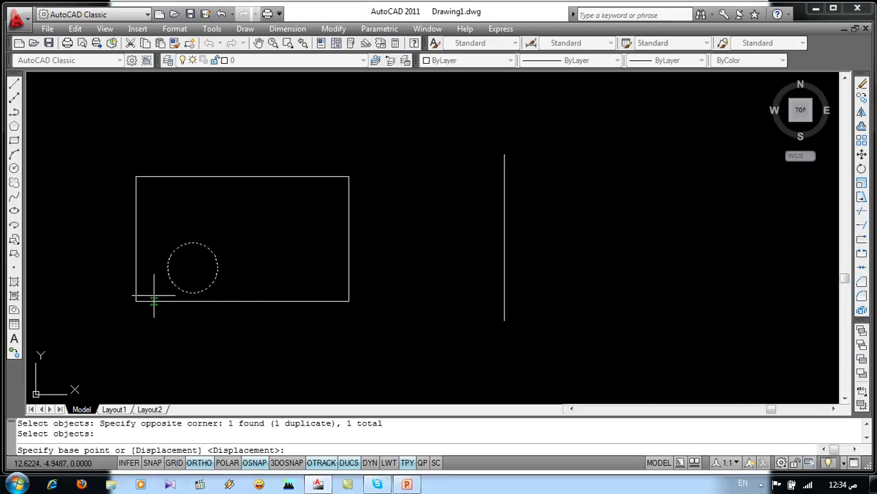
{"action": "left_click", "coordinate": [192, 294]}
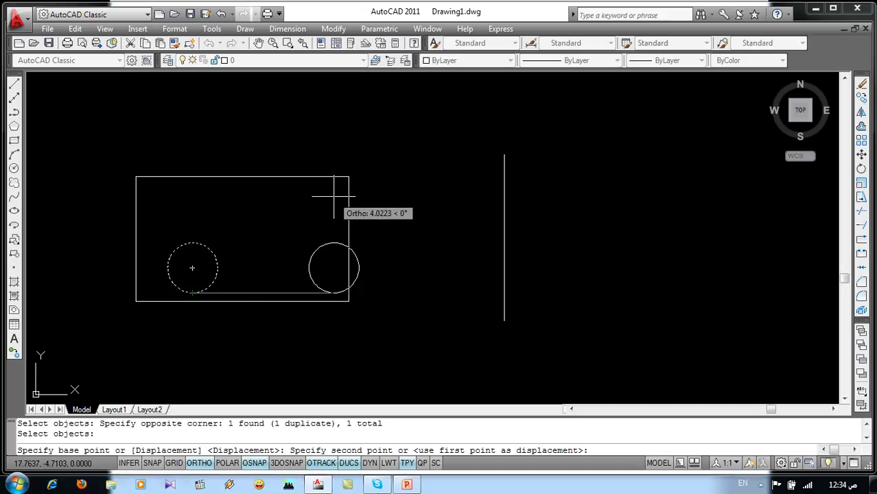
{"action": "key", "text": "F7"}
{"action": "key", "text": "F7"}
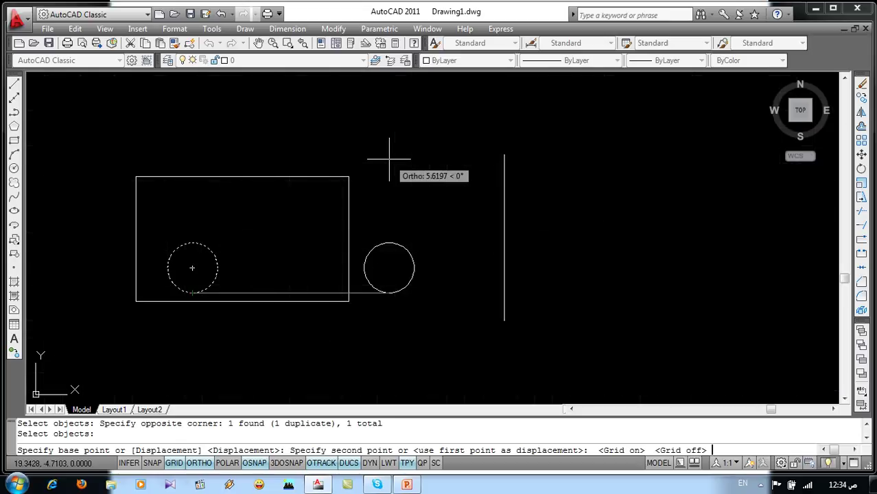
{"action": "key", "text": "F8"}
{"action": "key", "text": "F8"}
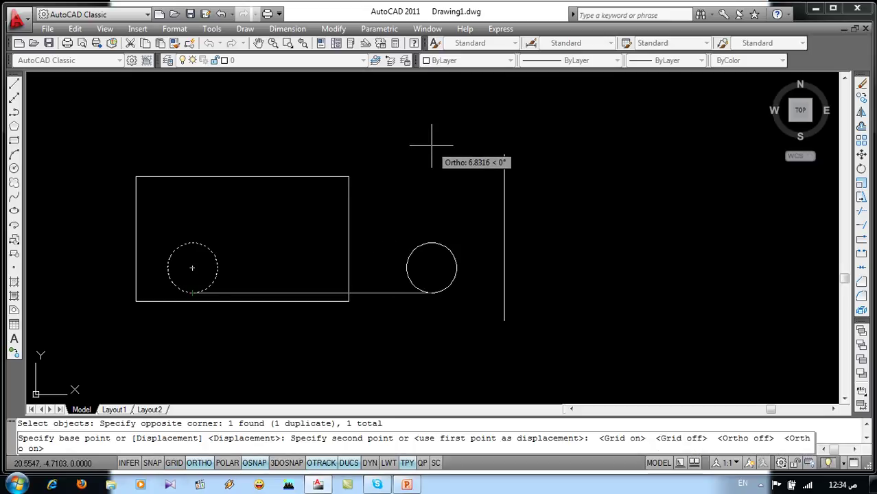
{"action": "key", "text": "F8"}
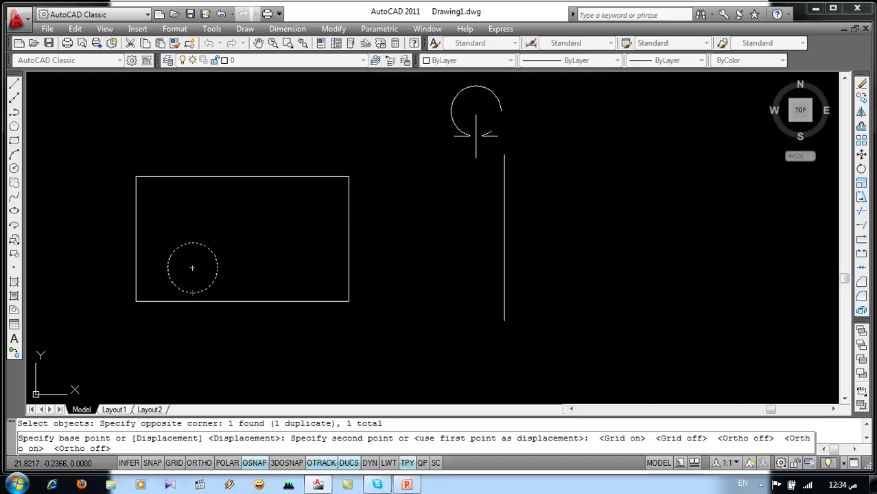
{"action": "left_click", "coordinate": [504, 155]}
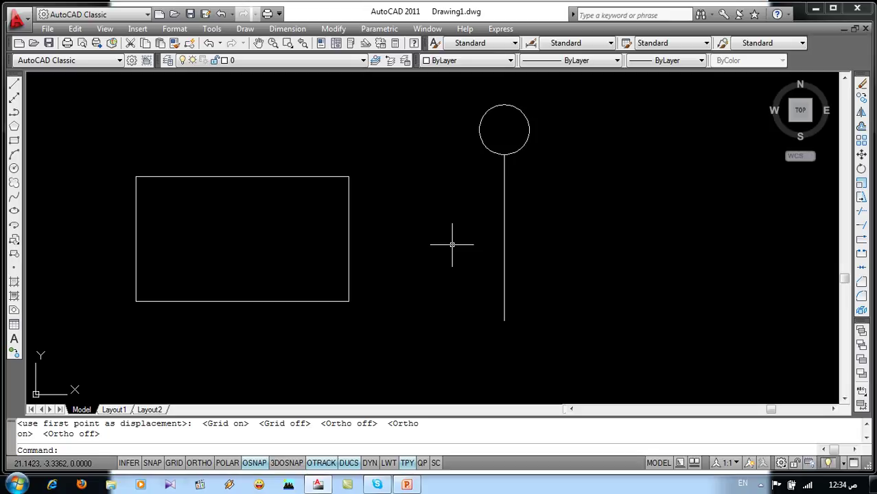
{"action": "key", "text": "ctrl+z"}
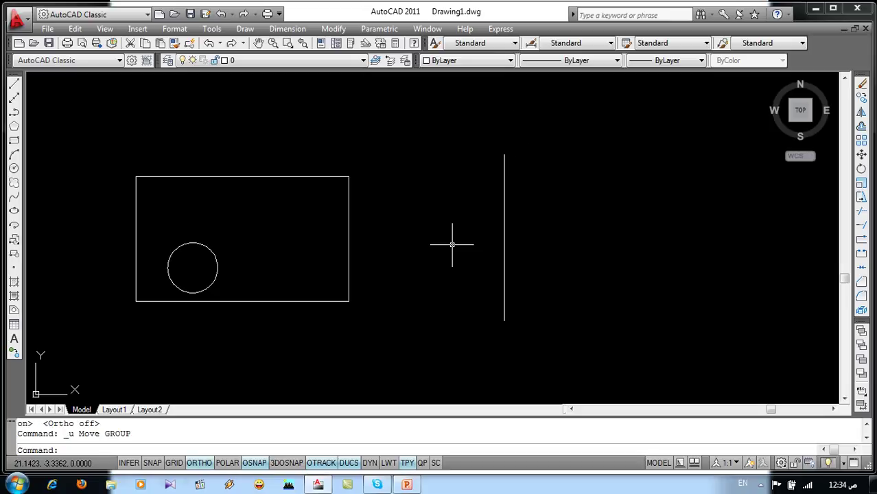
Move the circle by its centre onto the top of the vertical line, with Ortho off.
{"action": "type", "text": "m"}
{"action": "key", "text": "Return"}
{"action": "left_click", "coordinate": [229, 245]}
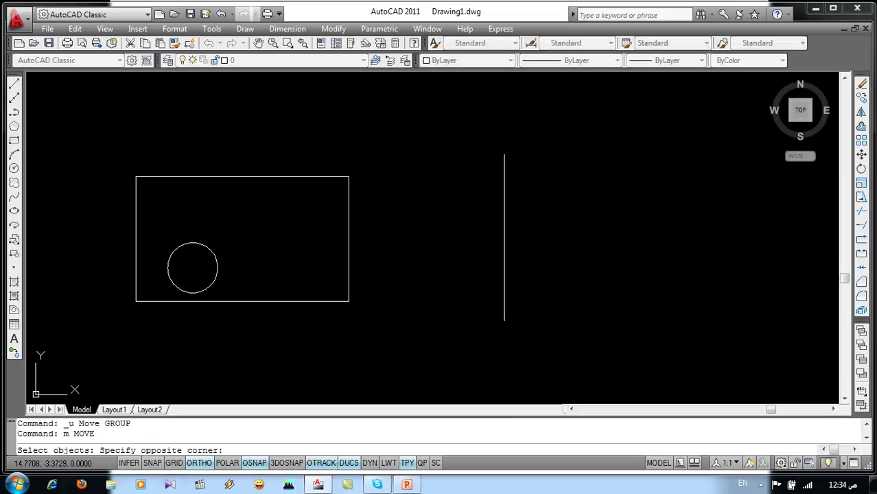
{"action": "left_click", "coordinate": [160, 281]}
{"action": "key", "text": "Return"}
{"action": "left_click", "coordinate": [193, 268]}
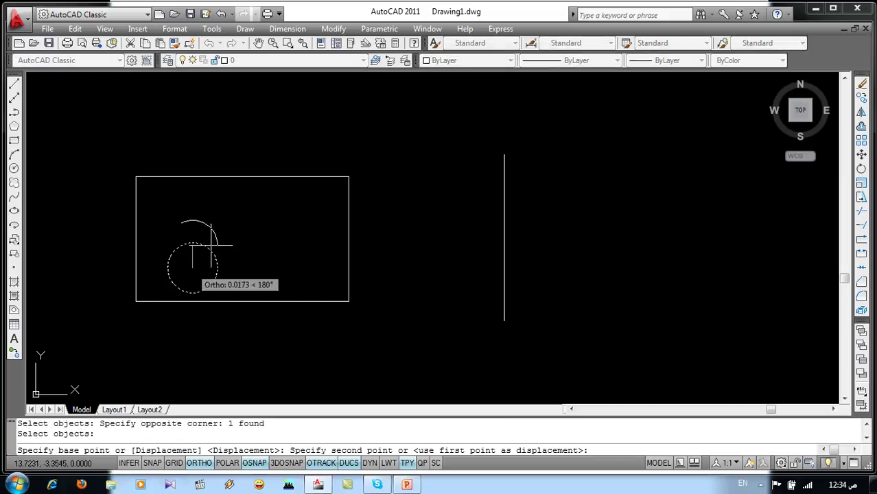
{"action": "key", "text": "F8"}
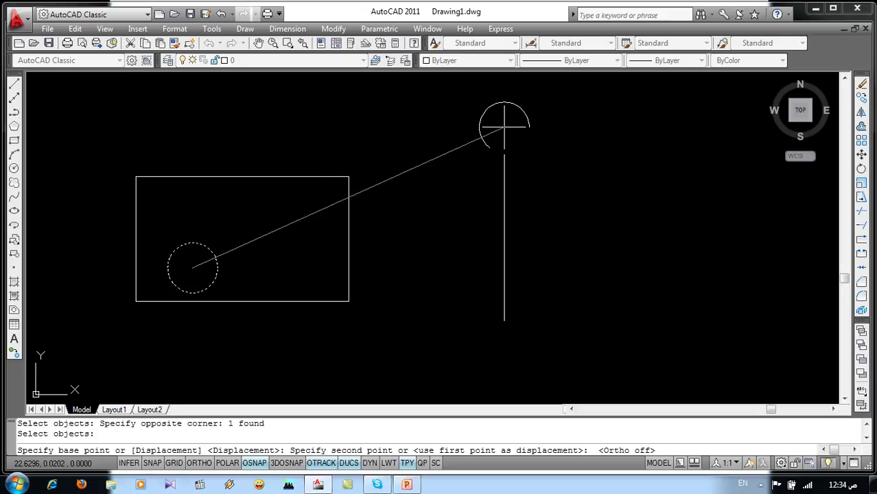
{"action": "left_click", "coordinate": [504, 128]}
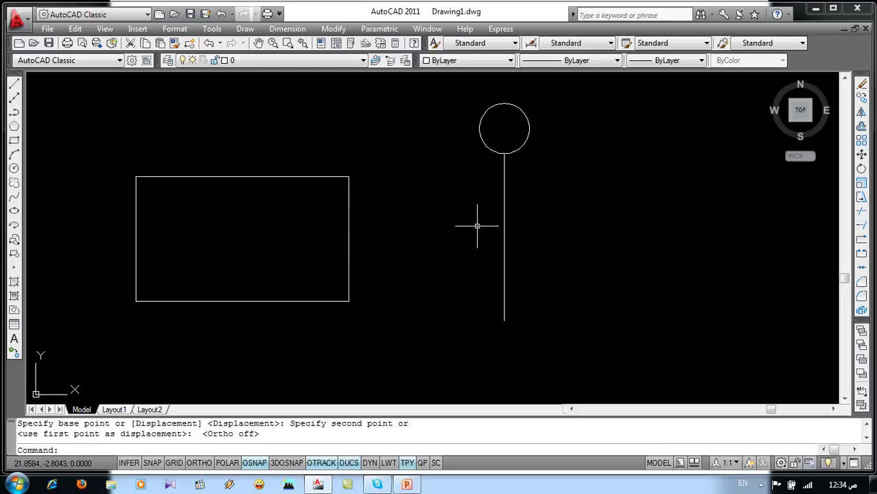
{"action": "scroll", "coordinate": [499, 157], "scroll_direction": "up", "scroll_amount": 2}
{"action": "scroll", "coordinate": [505, 153], "scroll_direction": "up", "scroll_amount": 2}
{"action": "scroll", "coordinate": [547, 142], "scroll_direction": "up", "scroll_amount": 2}
{"action": "scroll", "coordinate": [547, 142], "scroll_direction": "down", "scroll_amount": 3}
{"action": "scroll", "coordinate": [547, 140], "scroll_direction": "down", "scroll_amount": 2}
Erase the circle and line, then draw an L of horizontal and vertical lines with Ortho.
{"action": "left_click", "coordinate": [591, 98]}
{"action": "left_click", "coordinate": [501, 193]}
{"action": "key", "text": "Delete"}
{"action": "type", "text": "l"}
{"action": "key", "text": "Return"}
{"action": "left_click", "coordinate": [626, 214]}
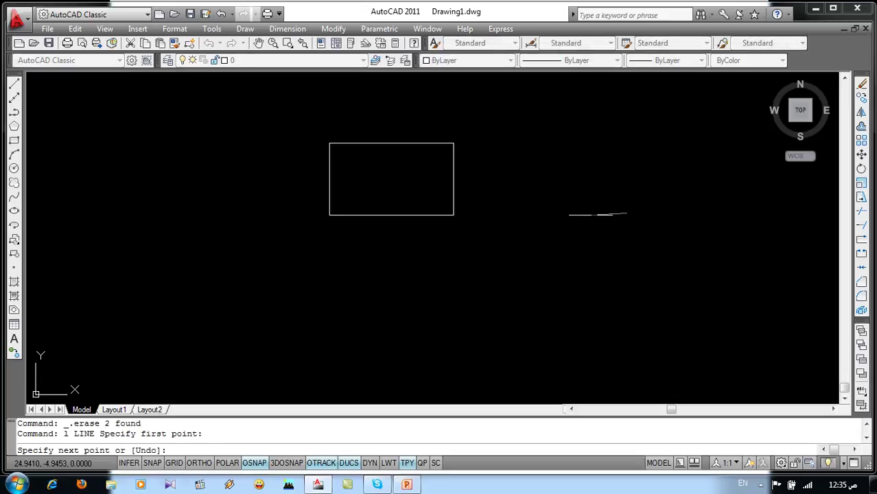
{"action": "key", "text": "F8"}
{"action": "left_click", "coordinate": [534, 213]}
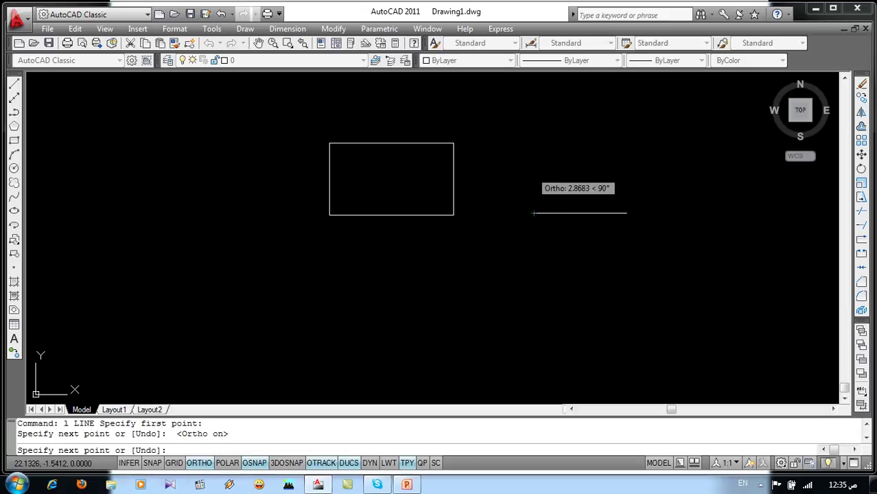
{"action": "left_click", "coordinate": [534, 122]}
{"action": "key", "text": "Return"}
Draw a small rectangle beside the L-shaped lines using REC.
{"action": "type", "text": "rec"}
{"action": "key", "text": "Return"}
{"action": "left_click", "coordinate": [583, 159]}
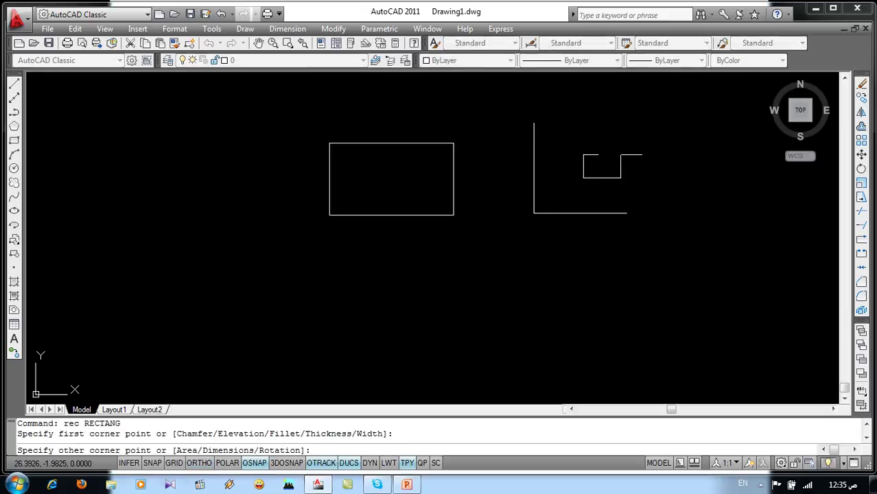
{"action": "left_click", "coordinate": [631, 180]}
{"action": "scroll", "coordinate": [632, 159], "scroll_direction": "up", "scroll_amount": 6}
{"action": "scroll", "coordinate": [618, 162], "scroll_direction": "down", "scroll_amount": 1}
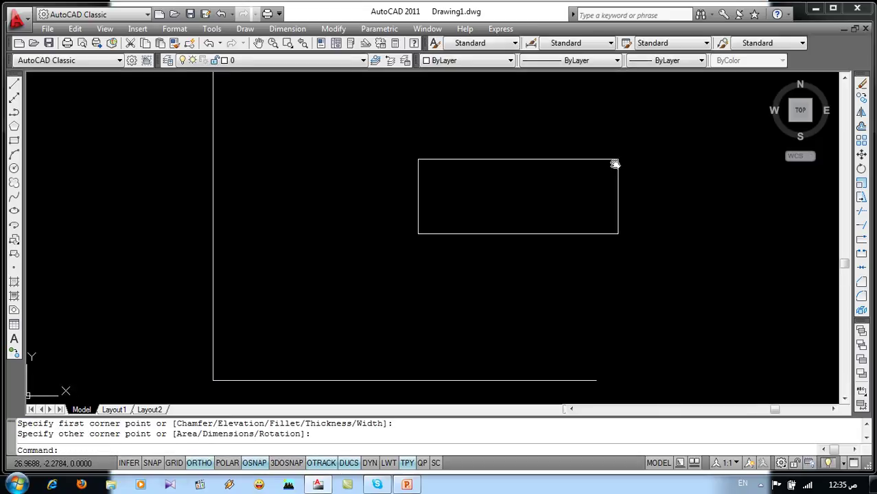
{"action": "scroll", "coordinate": [604, 163], "scroll_direction": "down", "scroll_amount": 3}
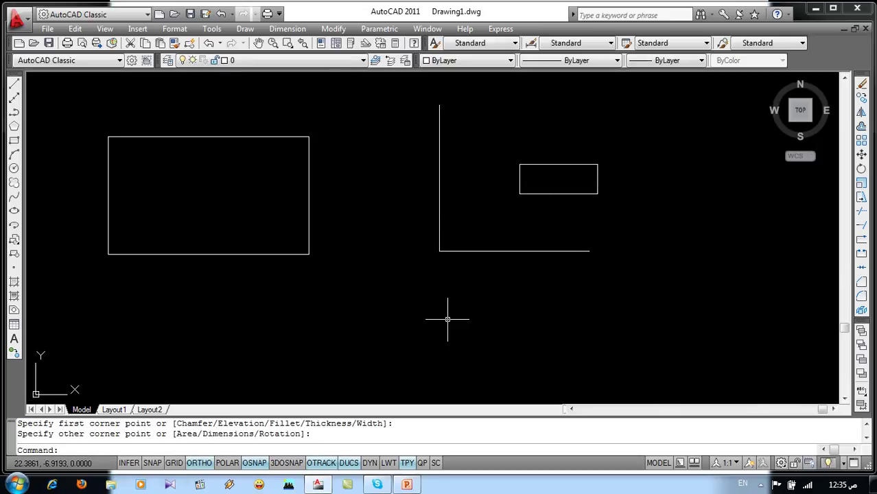
Move the small rectangle by its lower-left corner into the L's inside corner.
{"action": "type", "text": "m"}
{"action": "key", "text": "Return"}
{"action": "left_click", "coordinate": [626, 140]}
{"action": "left_click", "coordinate": [484, 214]}
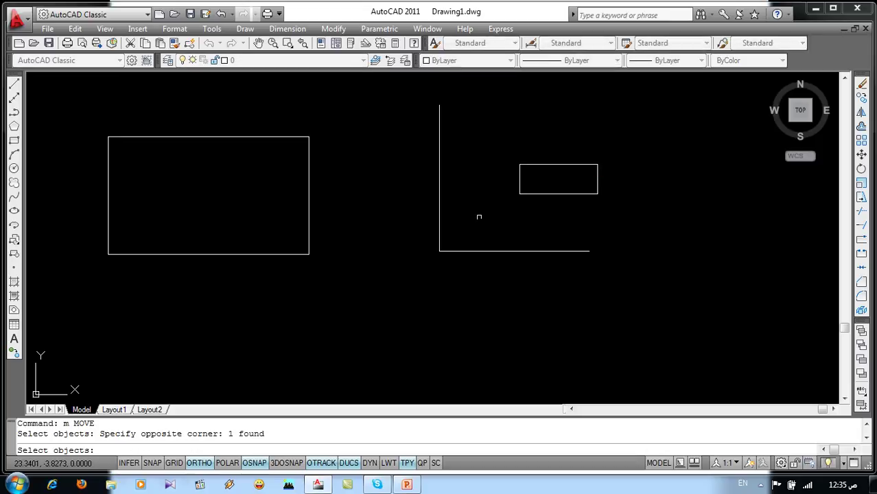
{"action": "key", "text": "Return"}
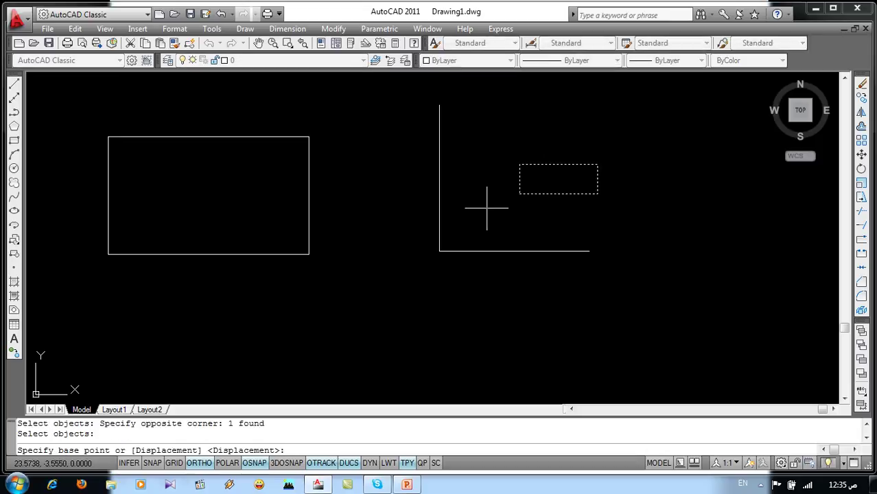
{"action": "left_click", "coordinate": [520, 193]}
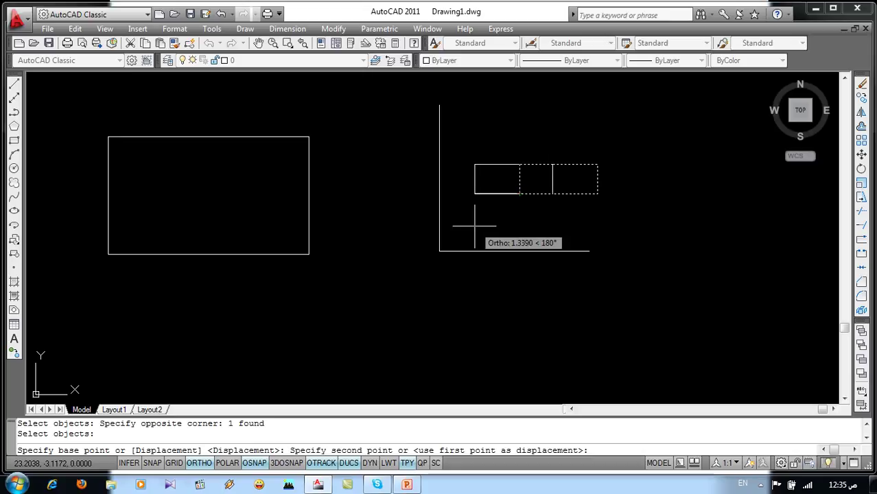
{"action": "key", "text": "F8"}
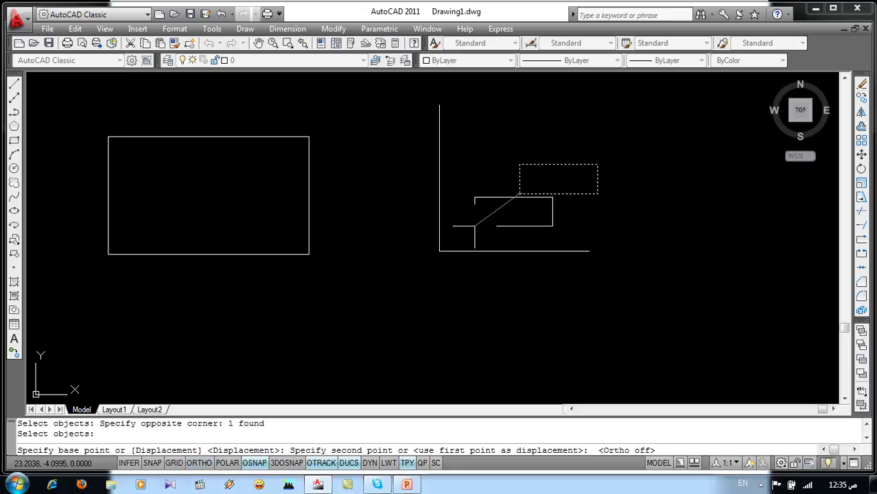
{"action": "left_click", "coordinate": [439, 251]}
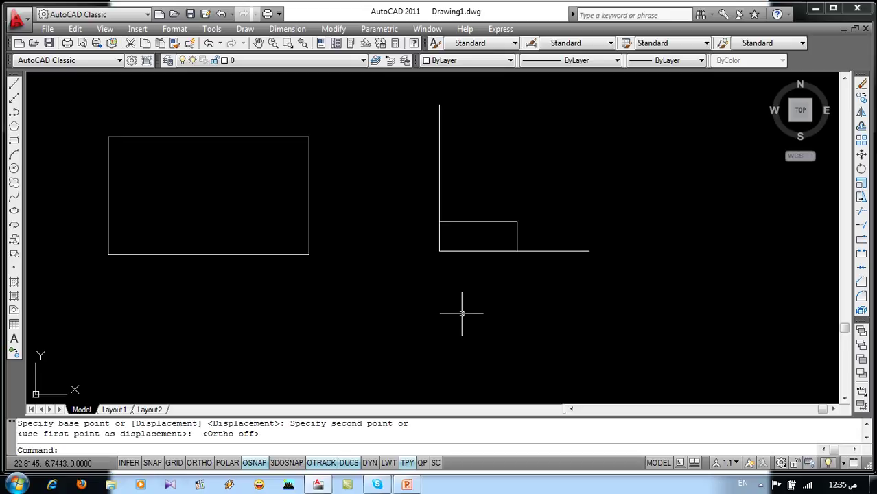
{"action": "scroll", "coordinate": [368, 255], "scroll_direction": "down", "scroll_amount": 4}
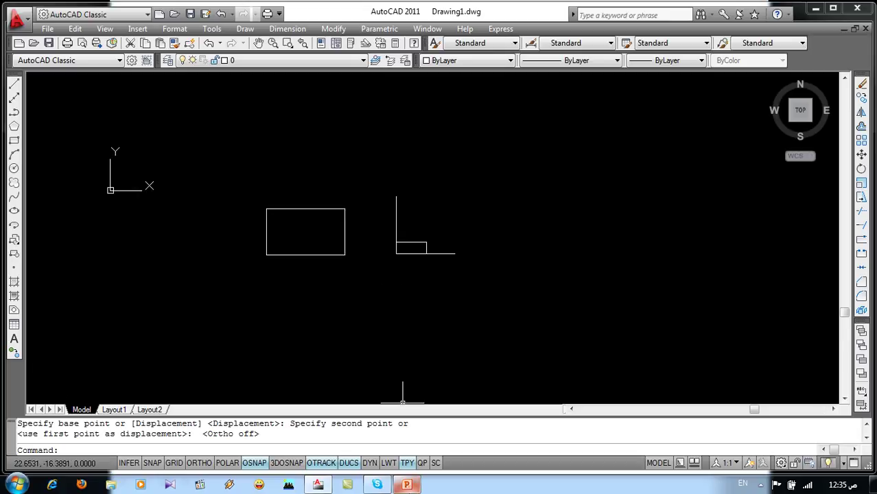
Review the PowerPoint topics slide, then erase both rectangles and the L-shaped lines in AutoCAD.
{"action": "left_click", "coordinate": [407, 486]}
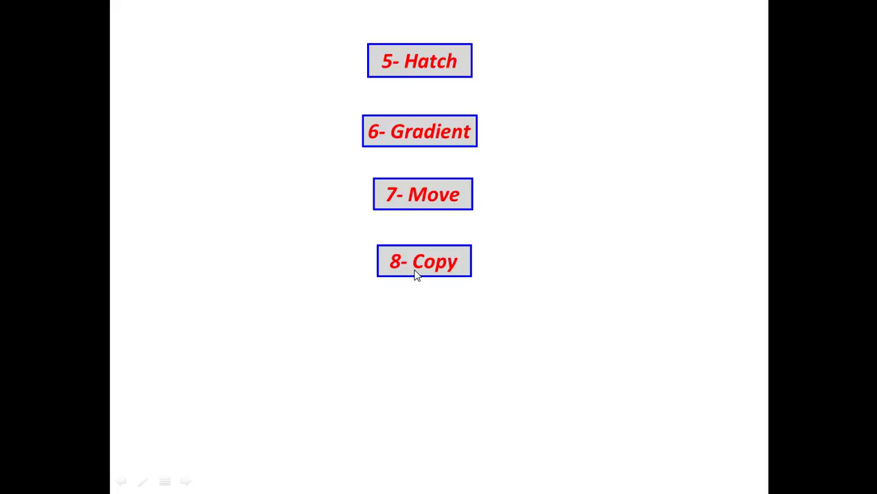
{"action": "key", "text": "alt+Tab"}
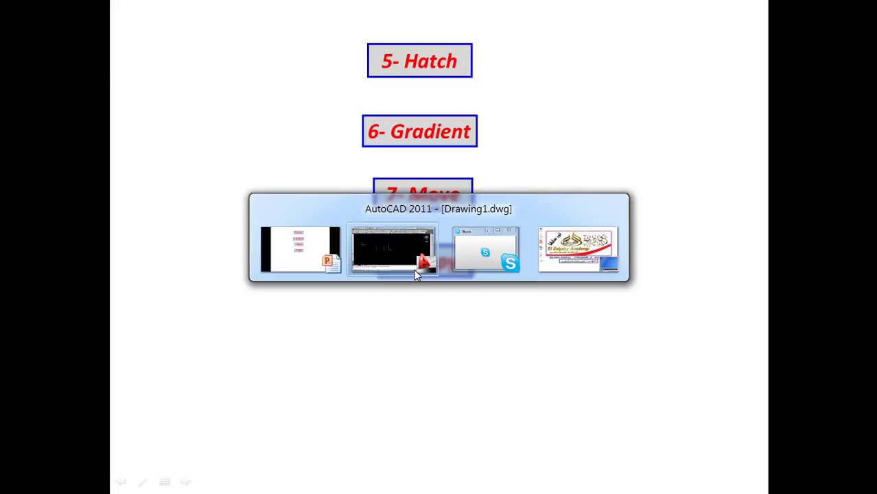
{"action": "left_click", "coordinate": [472, 179]}
{"action": "left_click", "coordinate": [227, 295]}
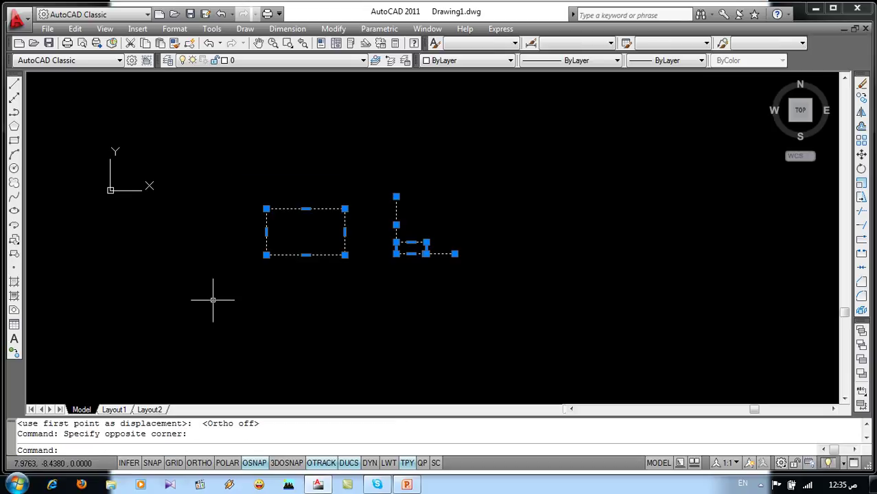
{"action": "key", "text": "Delete"}
{"action": "type", "text": "c"}
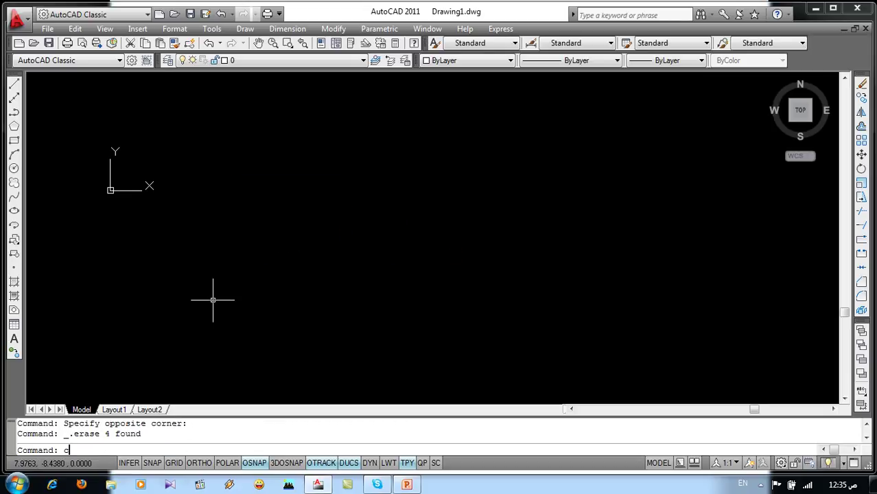
{"action": "key", "text": "Return"}
Draw a small circle, then start the Copy command with the cp alias.
{"action": "left_click", "coordinate": [235, 244]}
{"action": "left_click", "coordinate": [241, 261]}
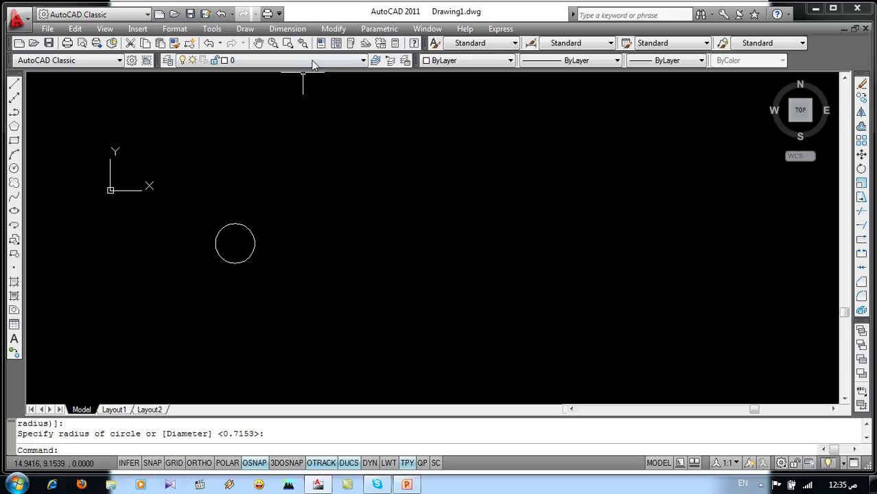
{"action": "left_click", "coordinate": [334, 30]}
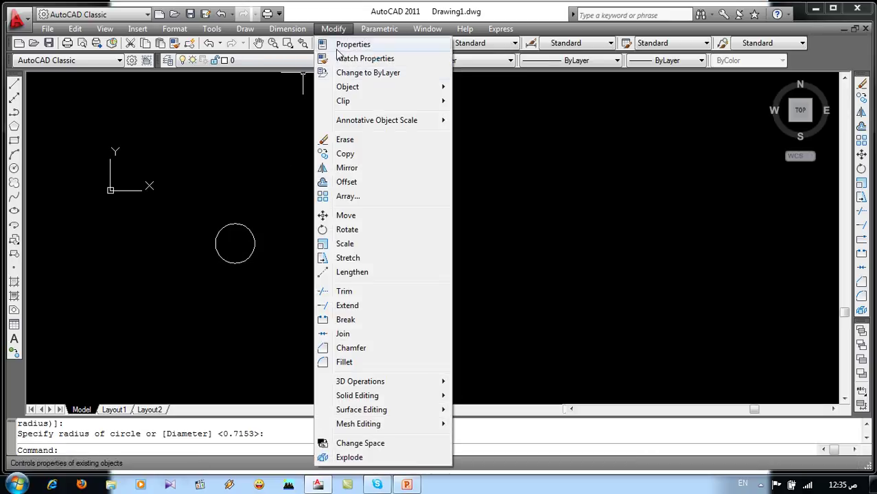
{"action": "key", "text": "Escape"}
{"action": "left_click", "coordinate": [373, 155]}
{"action": "left_click", "coordinate": [453, 257]}
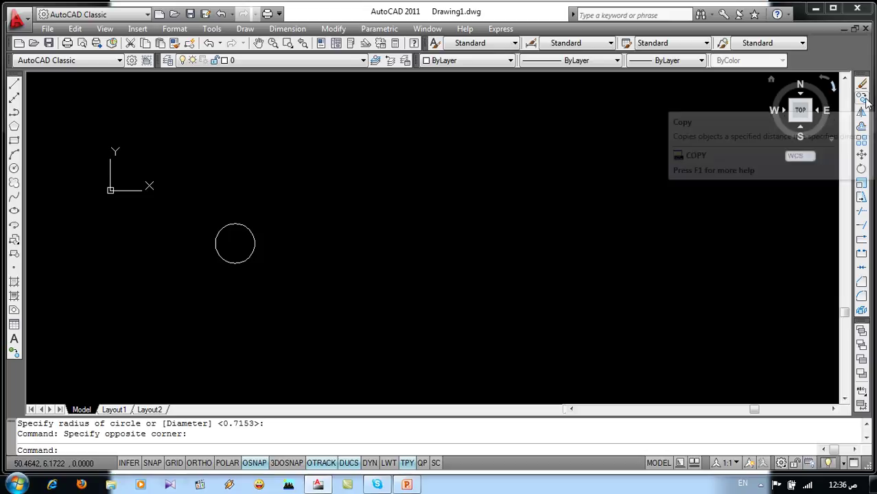
{"action": "type", "text": "c"}
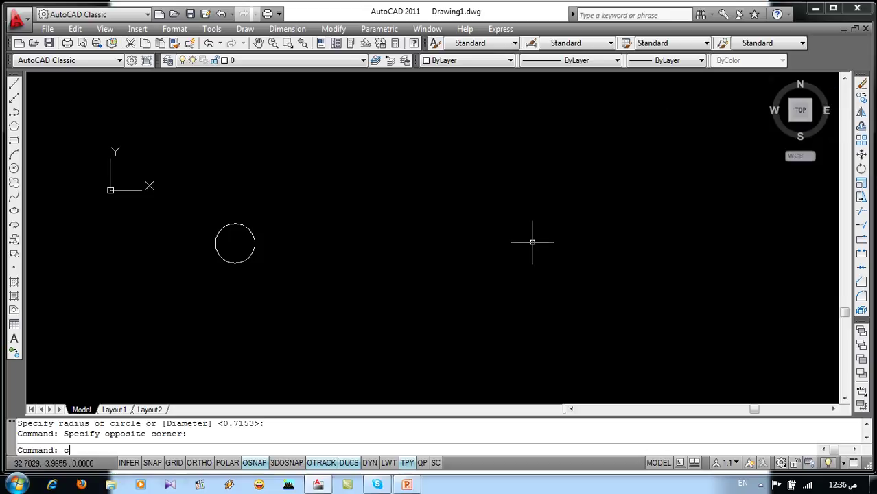
{"action": "type", "text": "o"}
{"action": "key", "text": "Escape"}
{"action": "key", "text": "Escape"}
{"action": "key", "text": "Escape"}
{"action": "type", "text": "cp"}
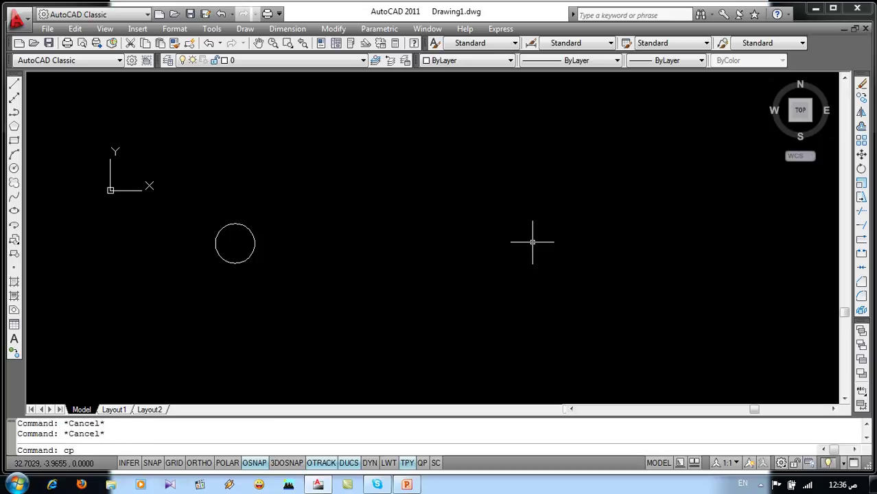
{"action": "key", "text": "Return"}
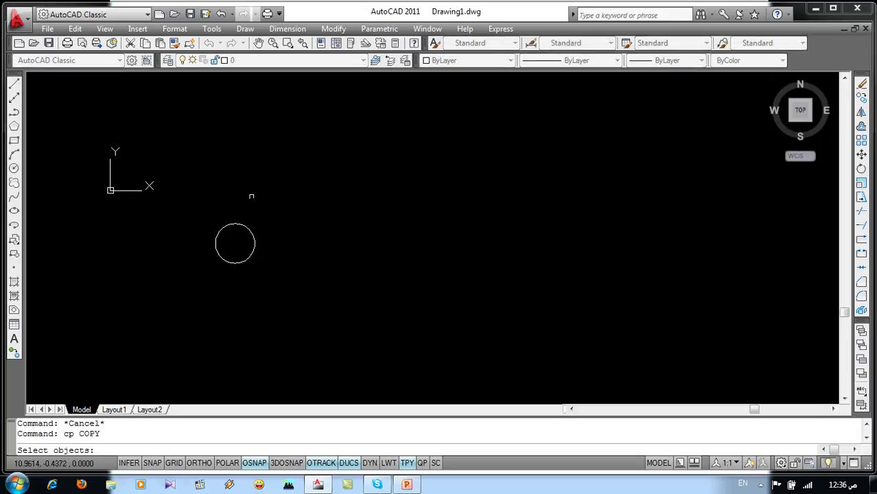
Copy the circle from its centre to six scattered positions across the drawing.
{"action": "left_click", "coordinate": [273, 207]}
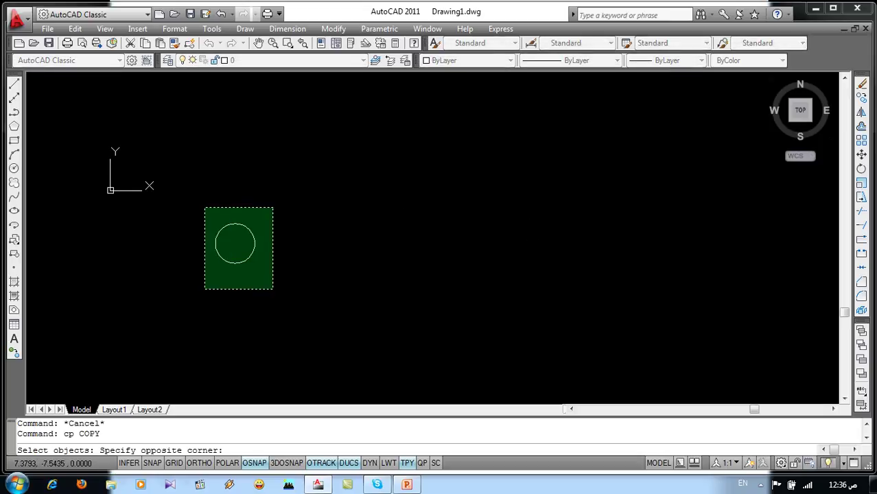
{"action": "left_click", "coordinate": [204, 289]}
{"action": "key", "text": "Return"}
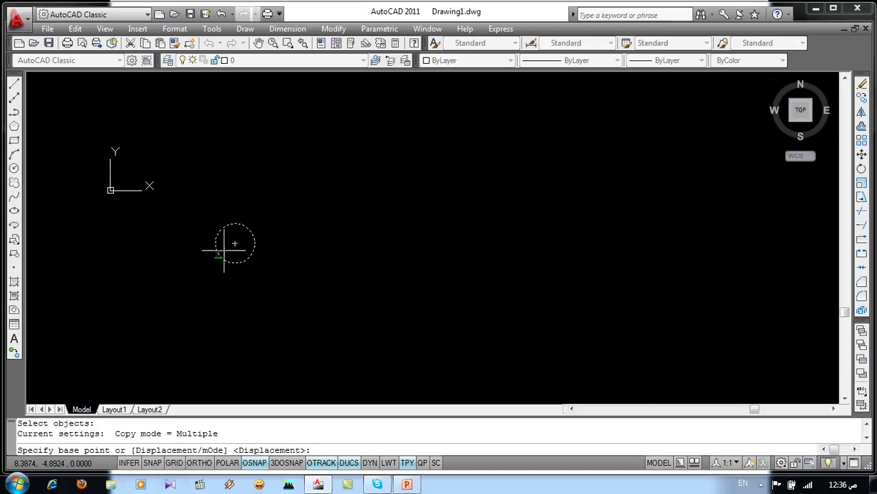
{"action": "left_click", "coordinate": [234, 243]}
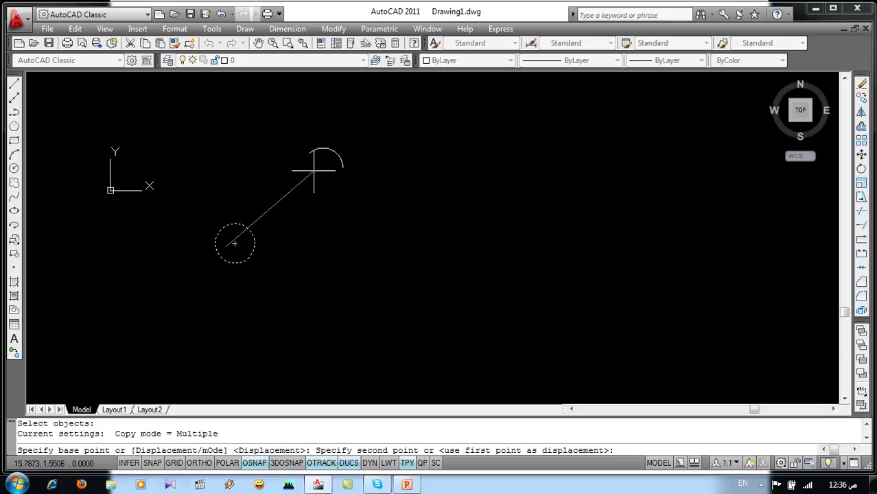
{"action": "left_click", "coordinate": [360, 140]}
{"action": "left_click", "coordinate": [501, 176]}
{"action": "left_click", "coordinate": [583, 270]}
{"action": "left_click", "coordinate": [347, 229]}
{"action": "left_click", "coordinate": [384, 325]}
{"action": "left_click", "coordinate": [293, 352]}
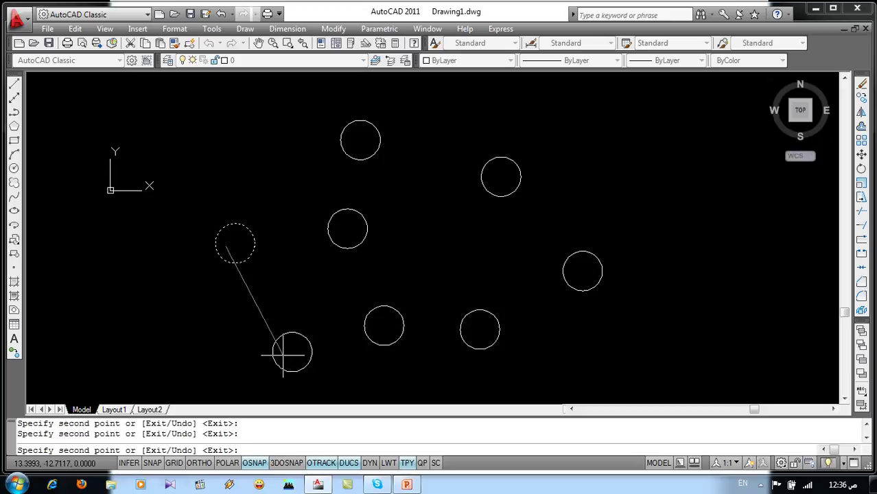
{"action": "key", "text": "Return"}
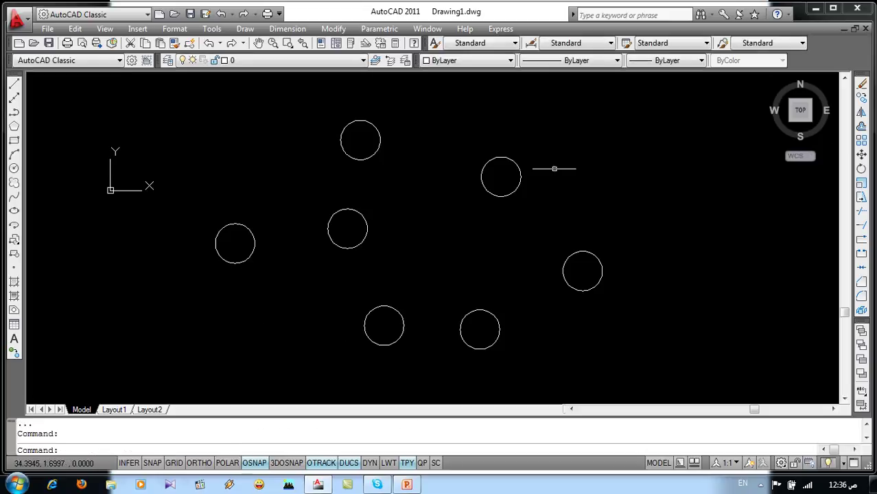
{"action": "left_click", "coordinate": [662, 102]}
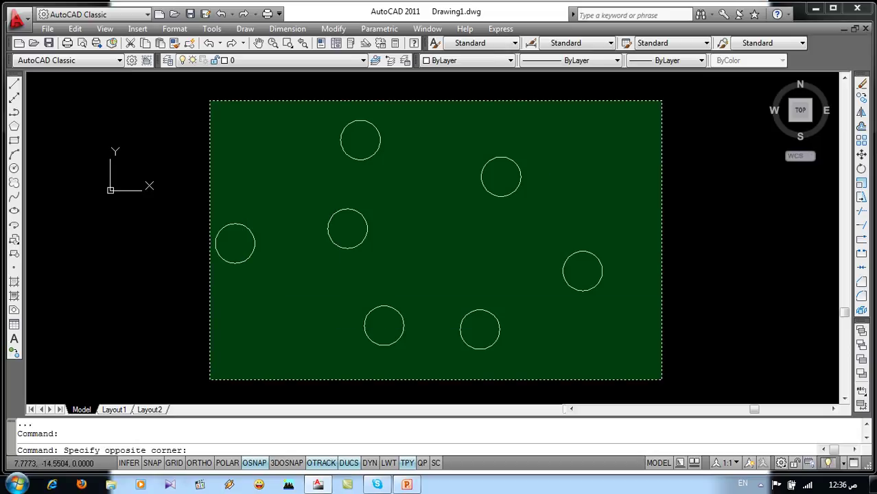
Erase the seven circles and draw a vertical line 4 units long with Ortho on.
{"action": "left_click", "coordinate": [210, 378]}
{"action": "key", "text": "Delete"}
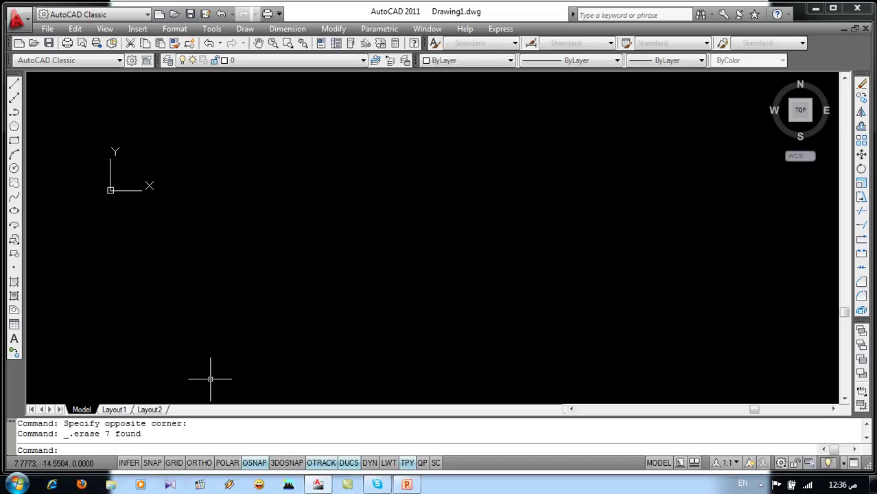
{"action": "type", "text": "l"}
{"action": "key", "text": "Return"}
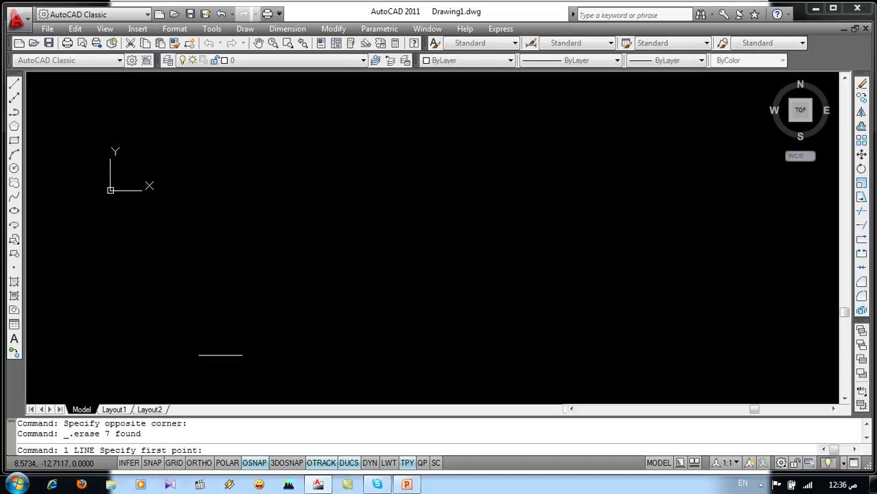
{"action": "left_click", "coordinate": [335, 143]}
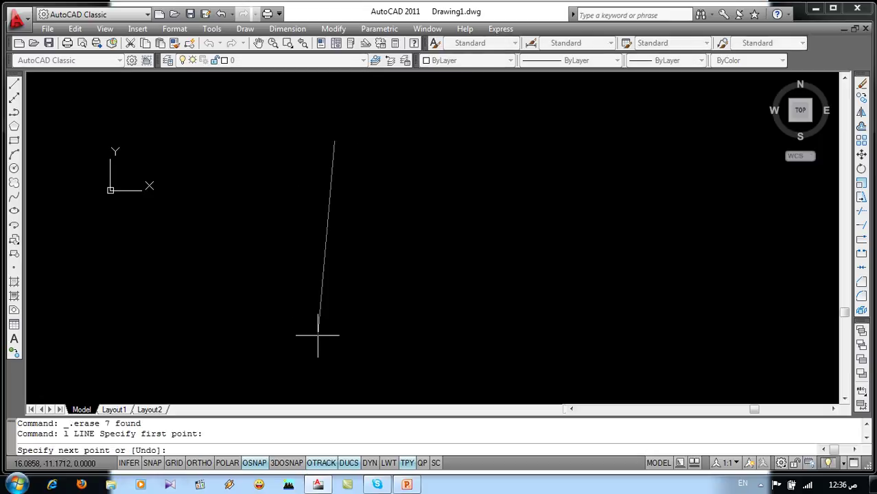
{"action": "key", "text": "F8"}
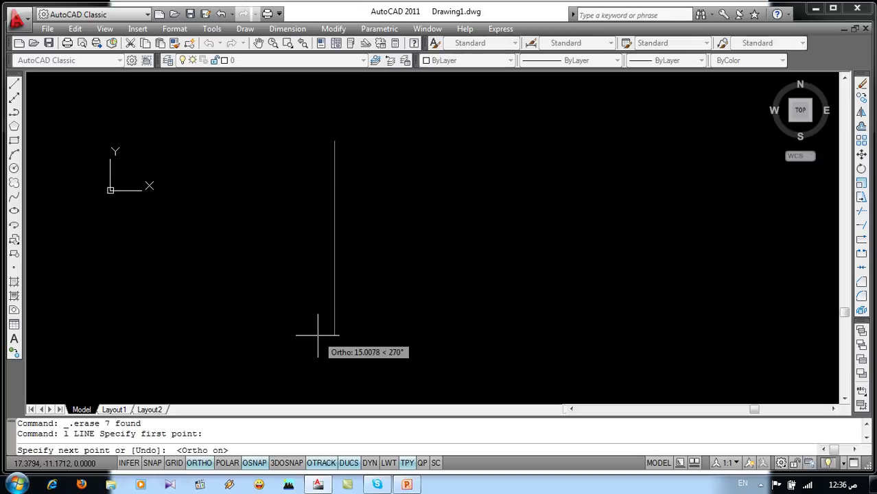
{"action": "type", "text": "4"}
{"action": "key", "text": "Return"}
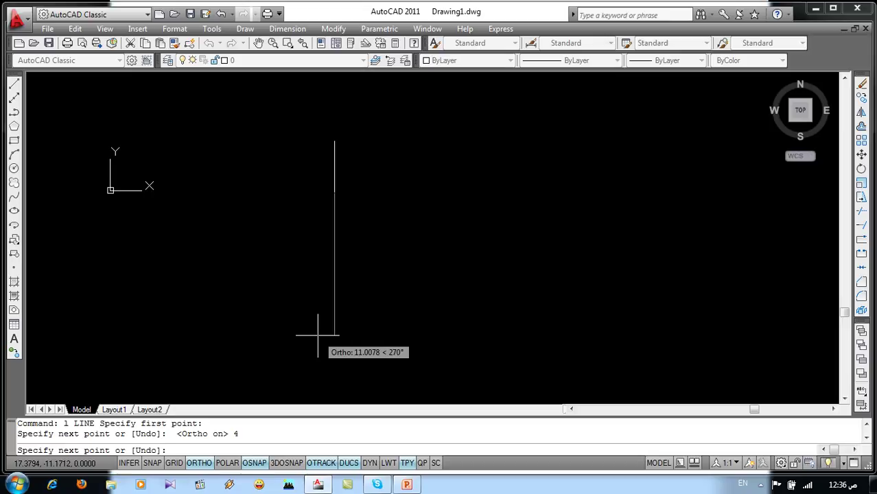
{"action": "key", "text": "Escape"}
{"action": "scroll", "coordinate": [333, 128], "scroll_direction": "up", "scroll_amount": 3}
{"action": "middle_click_drag", "start_coordinate": [412, 219], "coordinate": [338, 213]}
{"action": "type", "text": "co"}
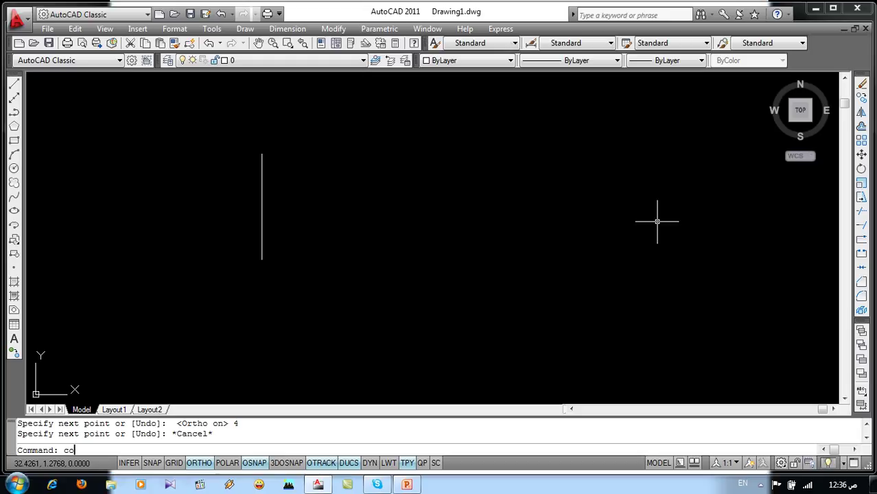
Copy the vertical line six times freehand across to the right, from its top endpoint.
{"action": "key", "text": "Return"}
{"action": "left_click", "coordinate": [293, 130]}
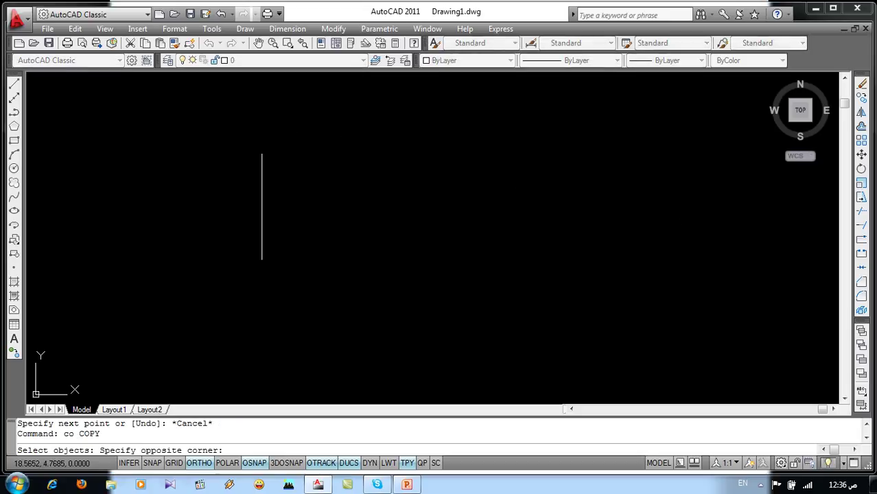
{"action": "left_click", "coordinate": [210, 295]}
{"action": "key", "text": "Return"}
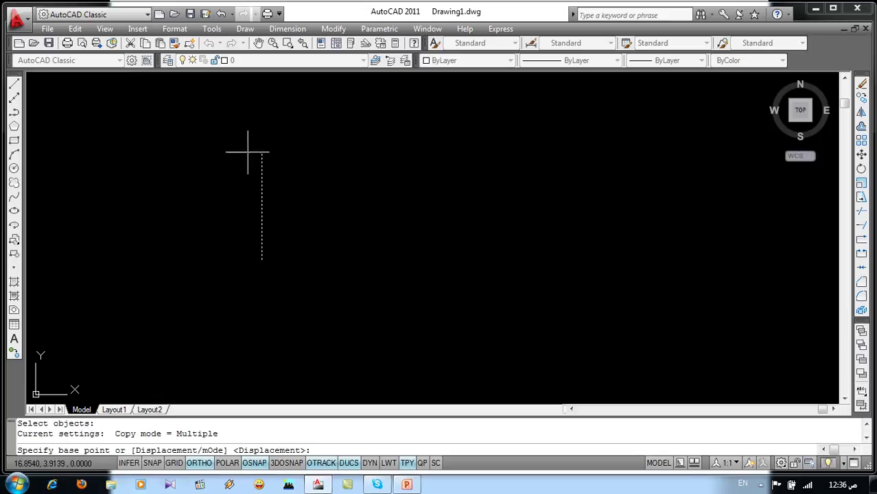
{"action": "left_click", "coordinate": [259, 149]}
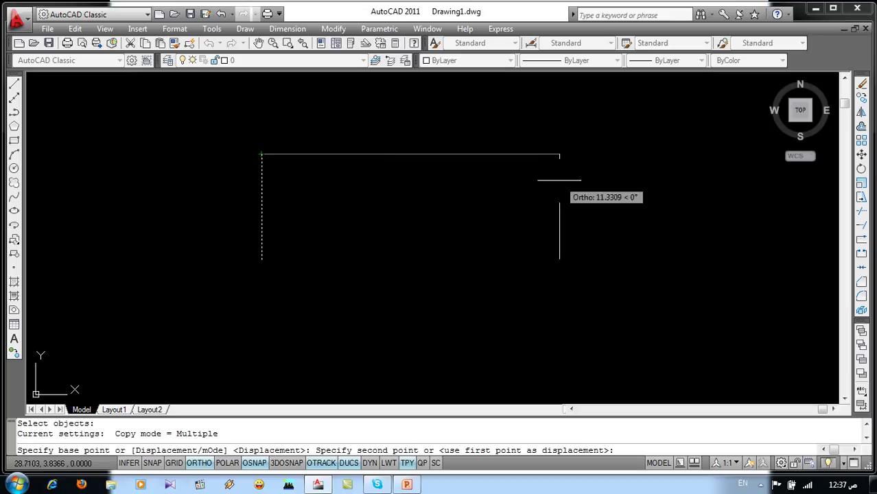
{"action": "key", "text": "F8"}
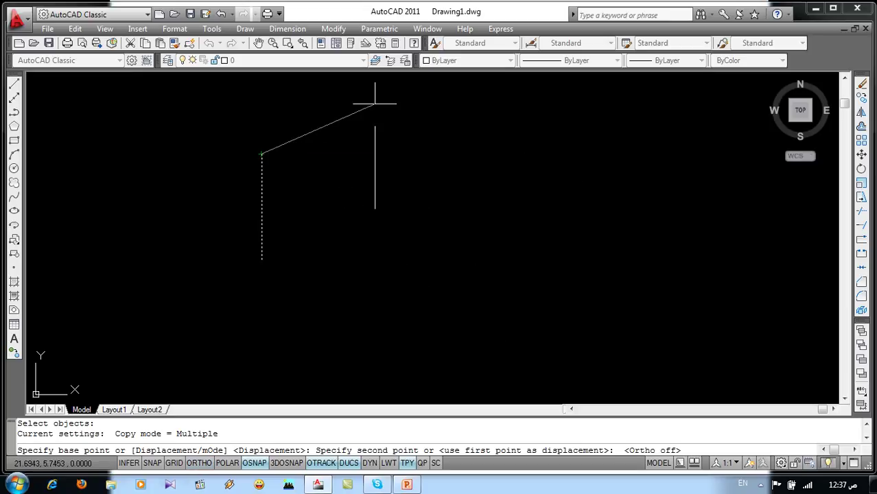
{"action": "key", "text": "F8"}
{"action": "left_click", "coordinate": [341, 153]}
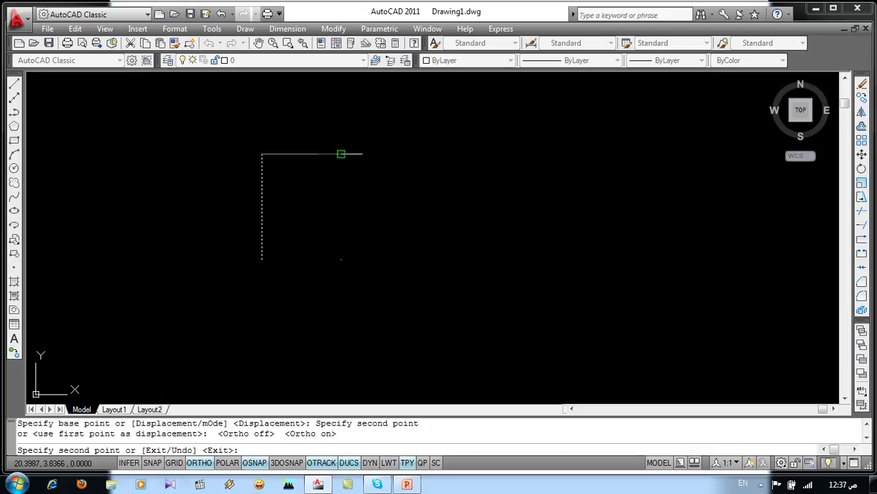
{"action": "left_click", "coordinate": [407, 151]}
{"action": "left_click", "coordinate": [494, 155]}
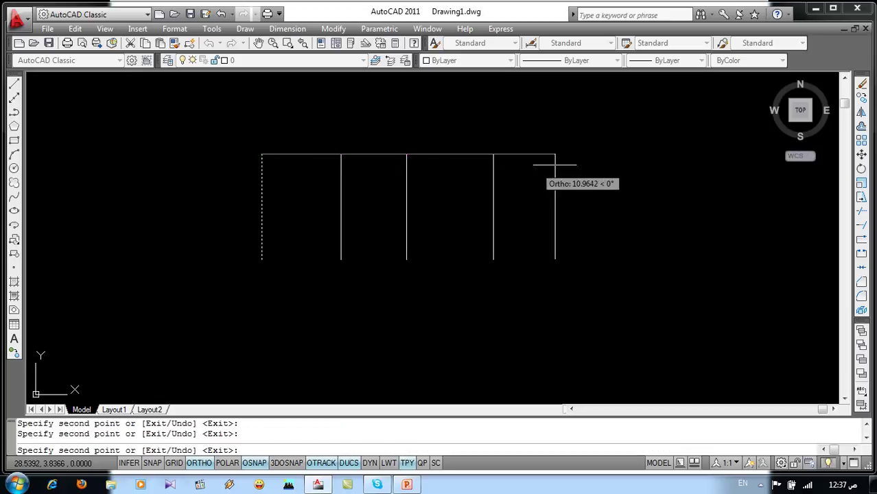
{"action": "left_click", "coordinate": [590, 155]}
{"action": "left_click", "coordinate": [690, 155]}
{"action": "left_click", "coordinate": [755, 169]}
{"action": "key", "text": "Escape"}
Erase the six freehand copies of the line.
{"action": "middle_click_drag", "start_coordinate": [639, 258], "coordinate": [534, 263]}
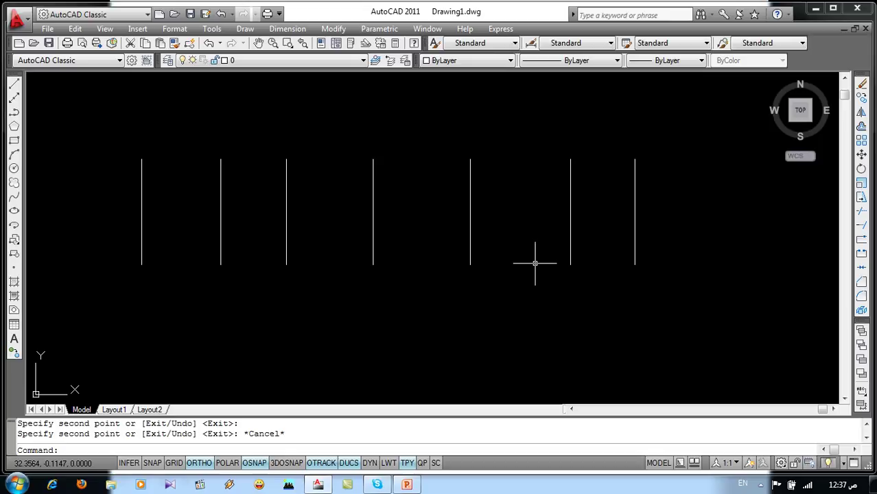
{"action": "left_click", "coordinate": [652, 175]}
{"action": "left_click", "coordinate": [200, 251]}
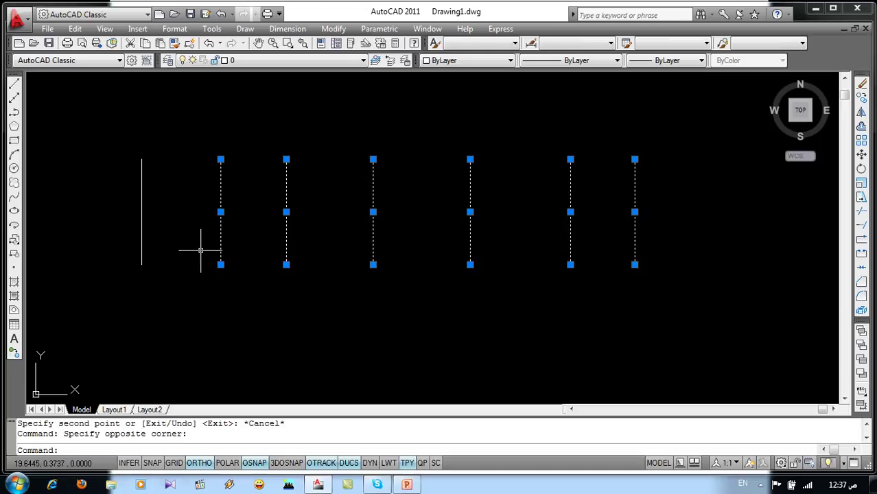
{"action": "key", "text": "Delete"}
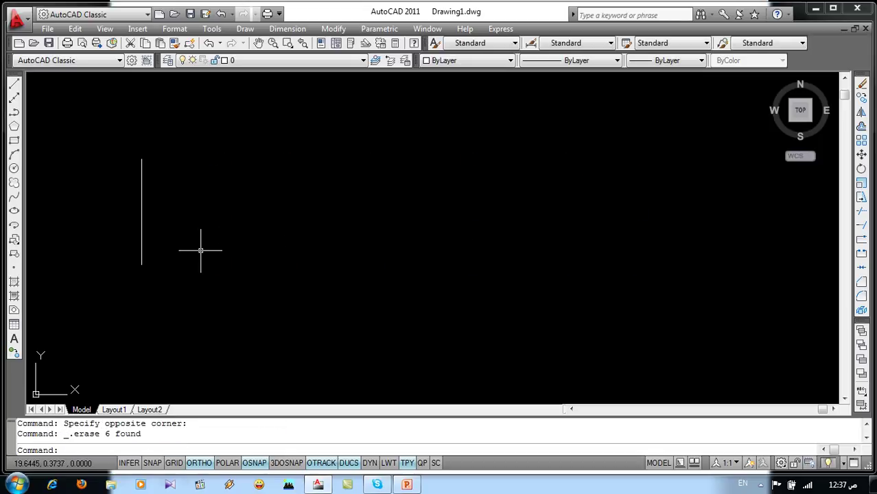
{"action": "type", "text": "co"}
Copy the line again to exact distances of 2, 3, 6, 10, 15 and 20 units right.
{"action": "key", "text": "Return"}
{"action": "left_click", "coordinate": [176, 122]}
{"action": "left_click", "coordinate": [74, 287]}
{"action": "key", "text": "Return"}
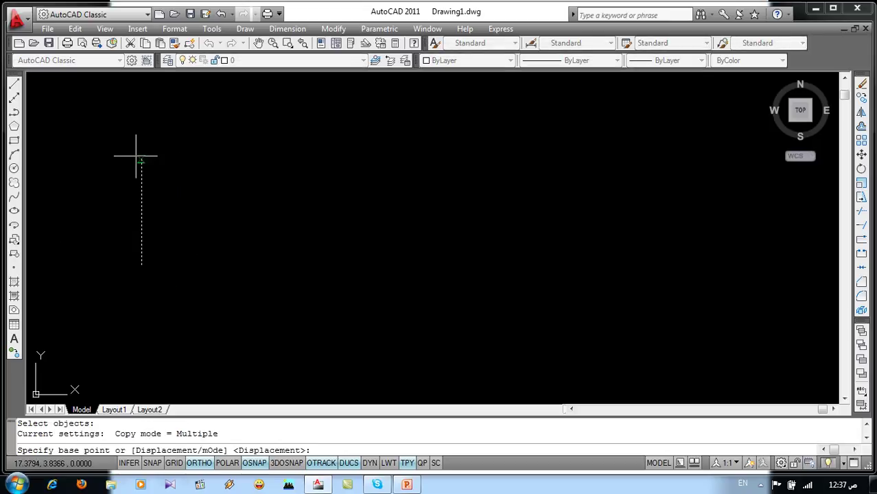
{"action": "left_click", "coordinate": [140, 160]}
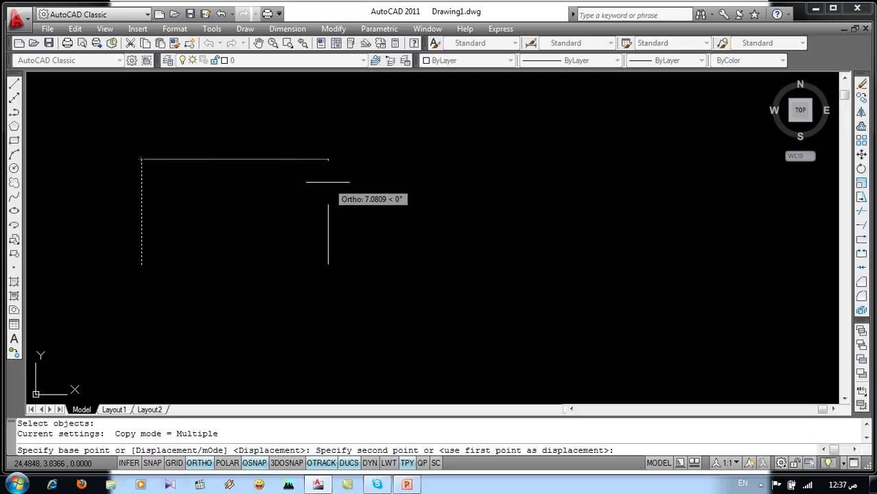
{"action": "type", "text": "2"}
{"action": "key", "text": "Return"}
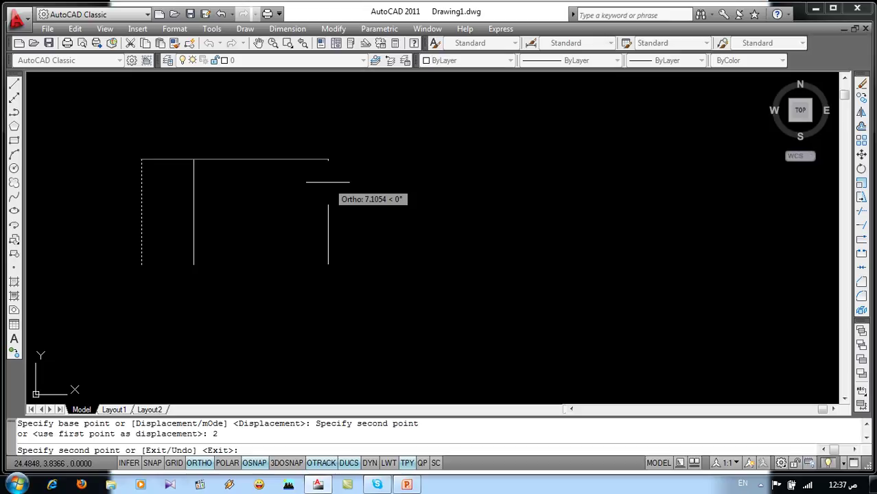
{"action": "key", "text": "Return"}
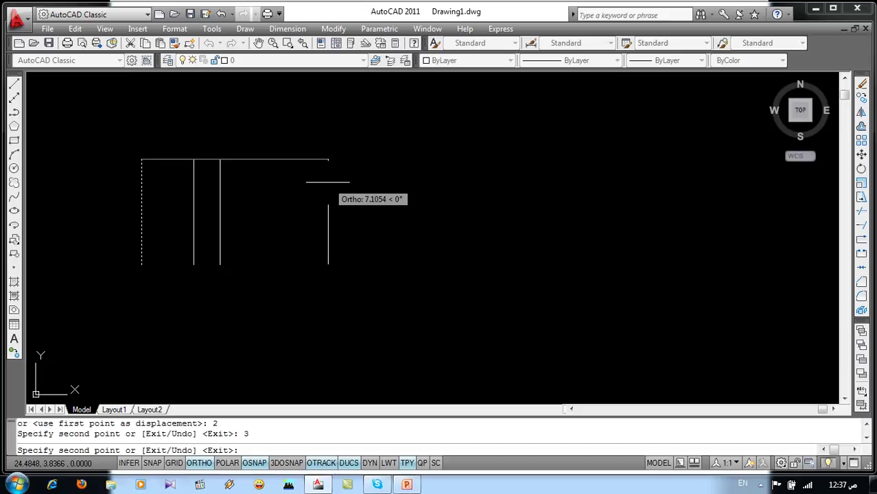
{"action": "type", "text": "6"}
{"action": "key", "text": "Return"}
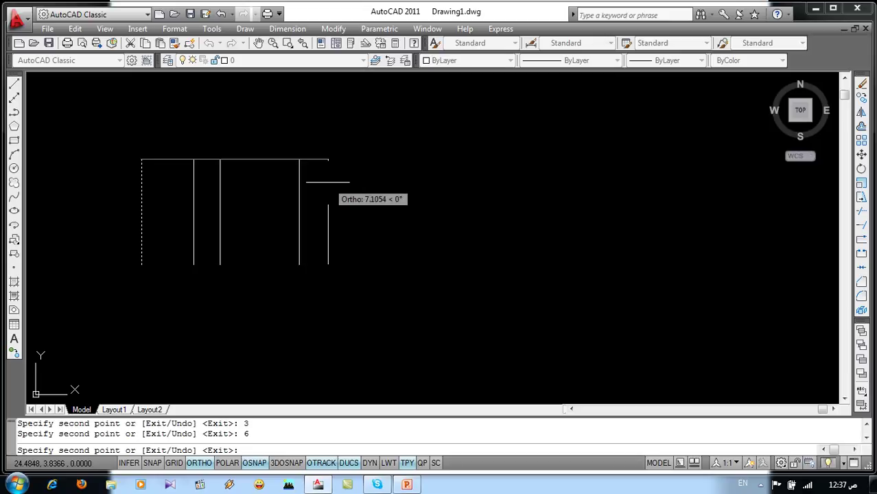
{"action": "key", "text": "Return"}
{"action": "key", "text": "Return"}
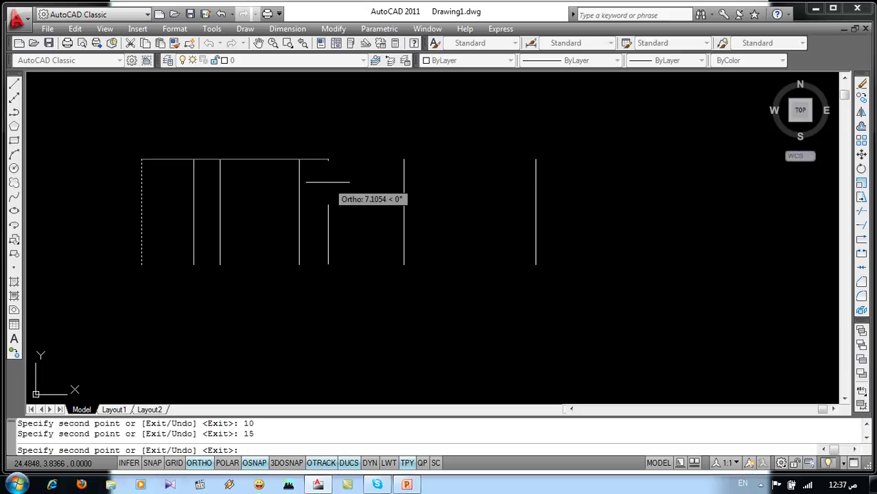
{"action": "type", "text": "20"}
{"action": "key", "text": "Return"}
{"action": "key", "text": "Escape"}
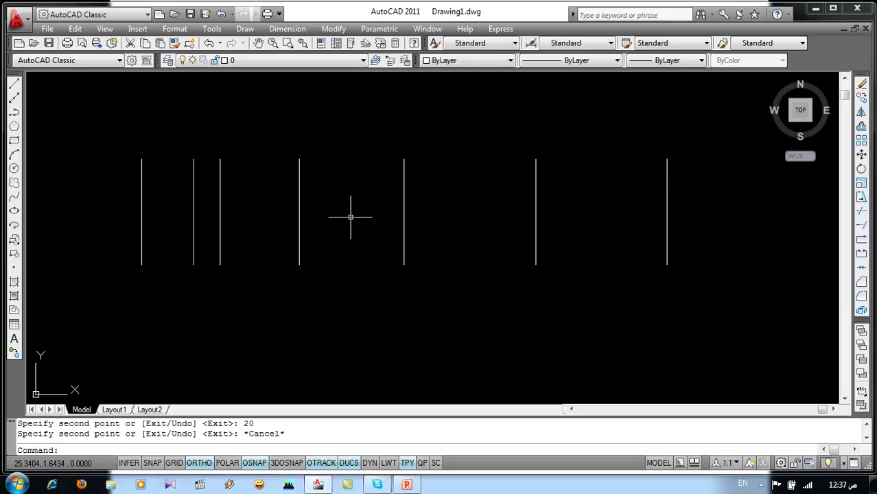
{"action": "middle_click_drag", "start_coordinate": [349, 218], "coordinate": [353, 243]}
Draw a small circle in the space left of the vertical lines.
{"action": "left_click", "coordinate": [693, 228]}
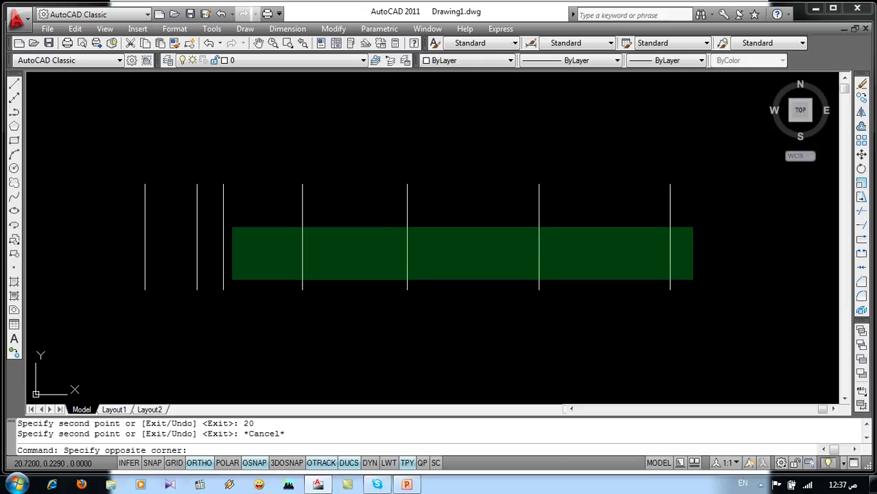
{"action": "left_click", "coordinate": [183, 280]}
{"action": "key", "text": "Escape"}
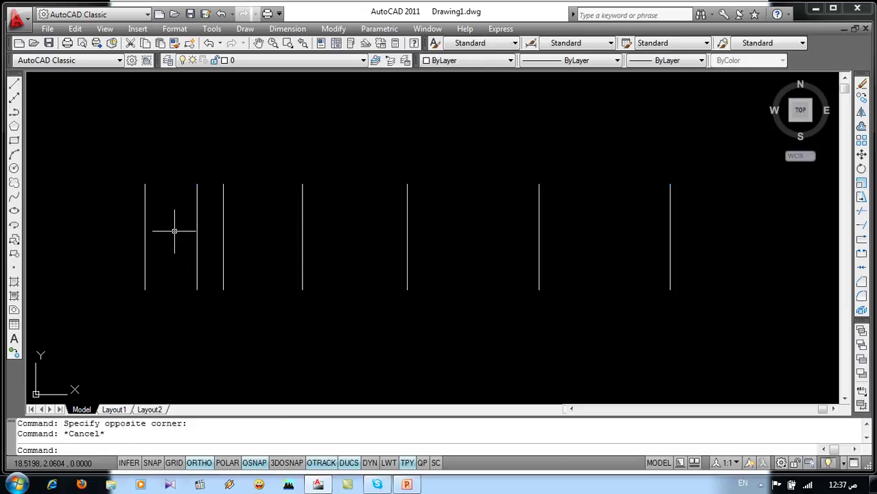
{"action": "left_click", "coordinate": [176, 231]}
{"action": "left_click", "coordinate": [95, 259]}
{"action": "key", "text": "Escape"}
{"action": "middle_click_drag", "start_coordinate": [219, 331], "coordinate": [252, 310]}
{"action": "key", "text": "Return"}
{"action": "left_click", "coordinate": [105, 235]}
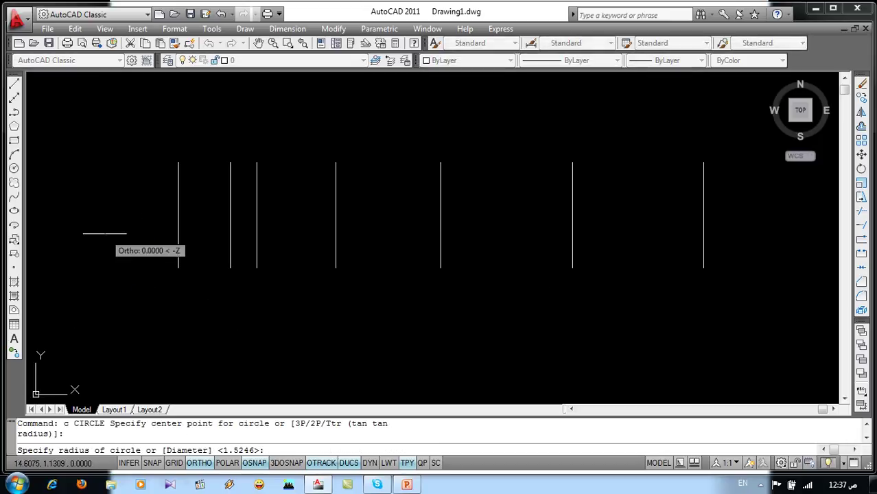
{"action": "left_click", "coordinate": [105, 247]}
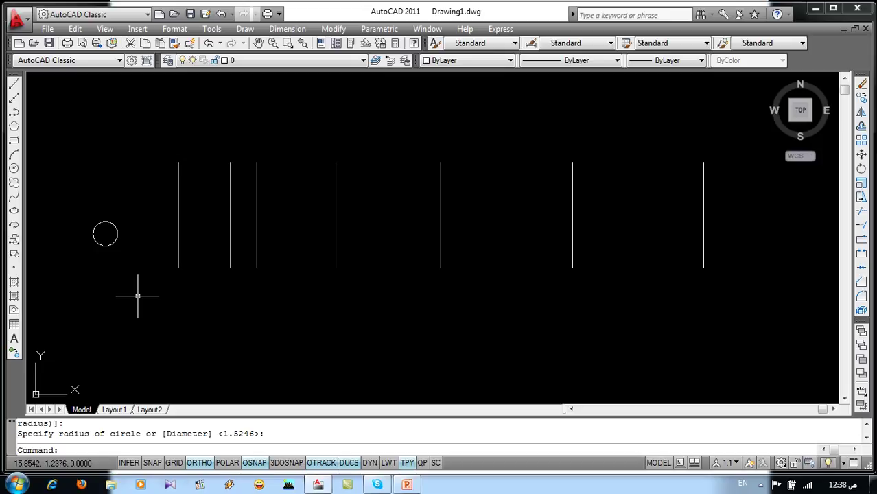
Copy the circle onto the top endpoint of each of the seven lines, with Ortho off.
{"action": "left_click", "coordinate": [862, 98]}
{"action": "left_click", "coordinate": [141, 208]}
{"action": "left_click", "coordinate": [81, 260]}
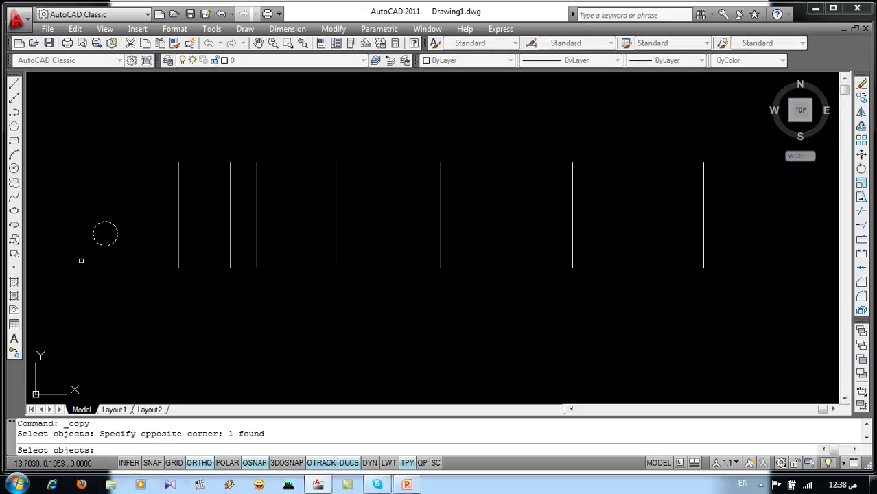
{"action": "key", "text": "Return"}
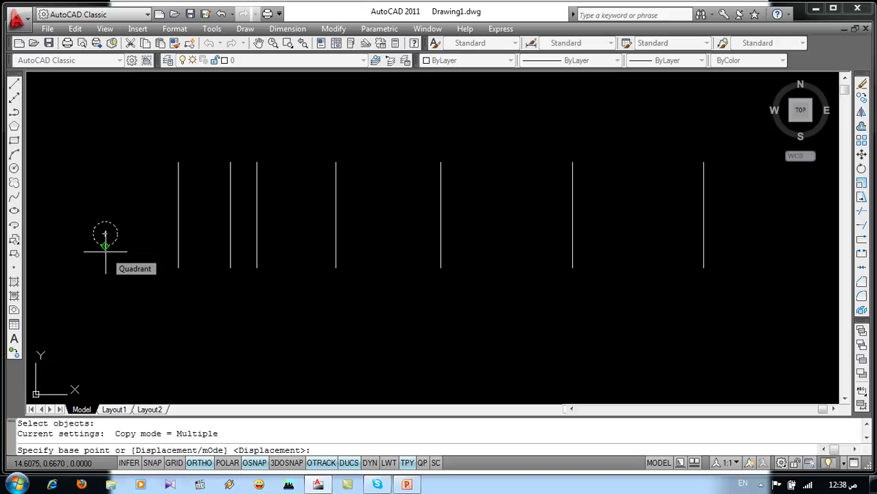
{"action": "left_click", "coordinate": [105, 251]}
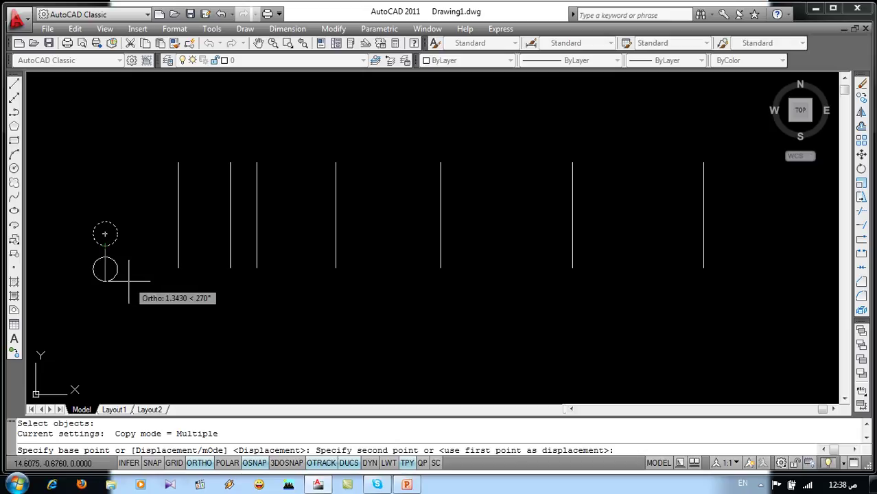
{"action": "key", "text": "F8"}
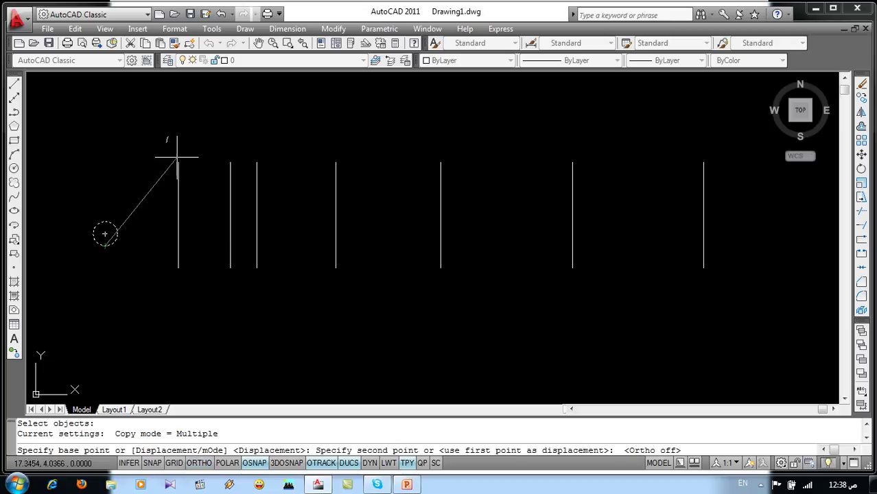
{"action": "left_click", "coordinate": [178, 162]}
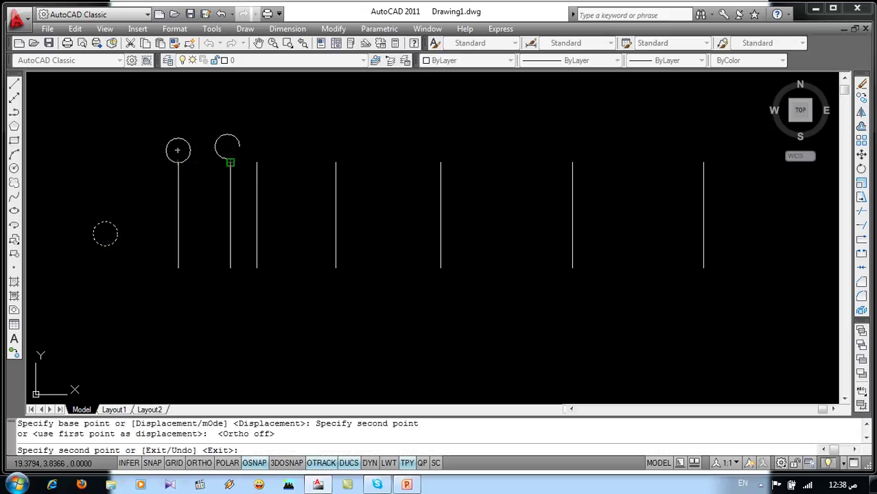
{"action": "left_click", "coordinate": [231, 162]}
{"action": "left_click", "coordinate": [256, 163]}
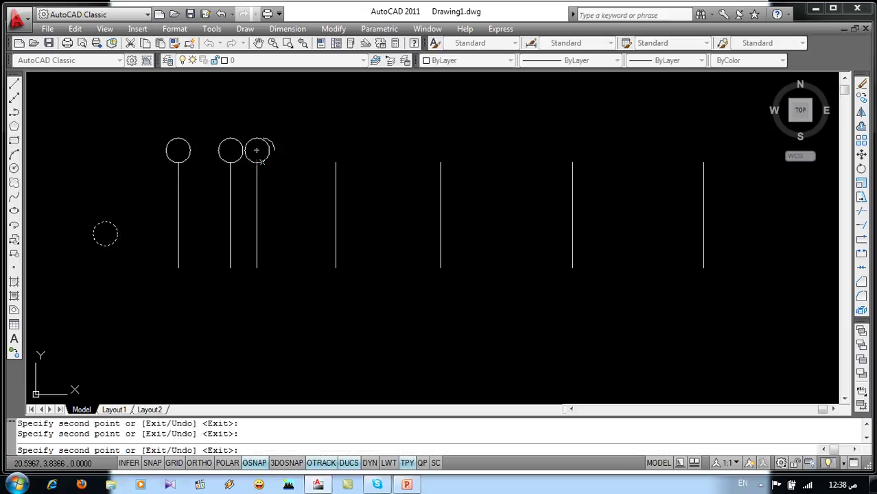
{"action": "left_click", "coordinate": [335, 163]}
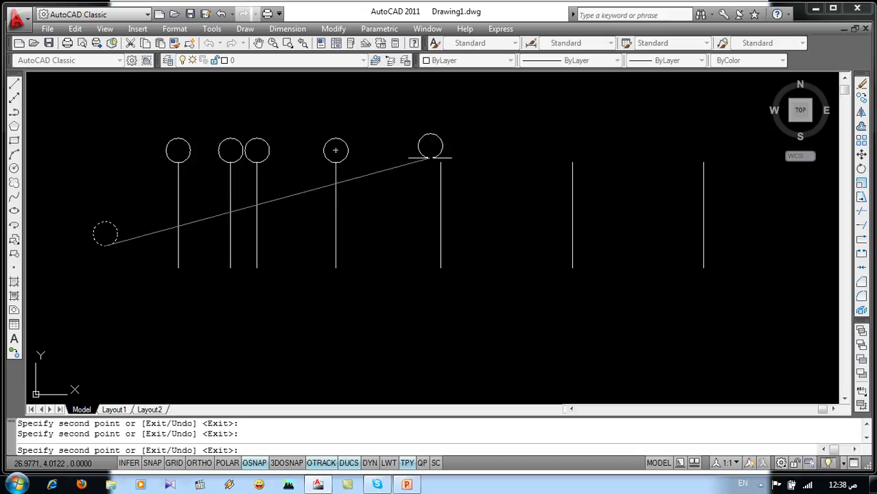
{"action": "left_click", "coordinate": [440, 163]}
{"action": "left_click", "coordinate": [573, 163]}
{"action": "left_click", "coordinate": [703, 163]}
{"action": "key", "text": "Escape"}
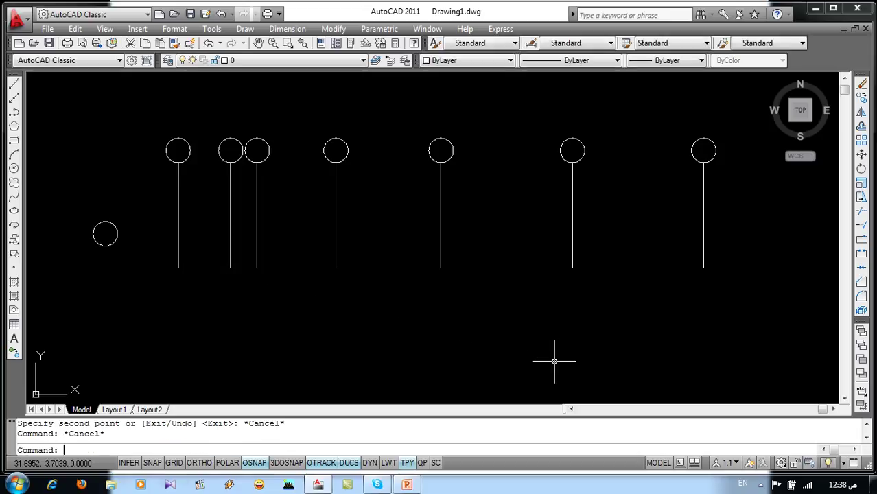
{"action": "key", "text": "Escape"}
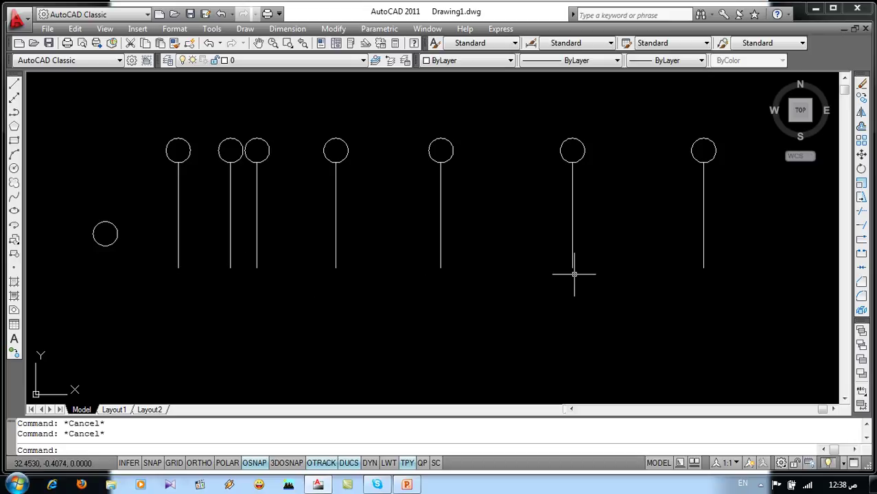
{"action": "type", "text": "co"}
{"action": "key", "text": "Return"}
{"action": "left_click", "coordinate": [118, 205]}
{"action": "left_click", "coordinate": [80, 266]}
{"action": "key", "text": "Return"}
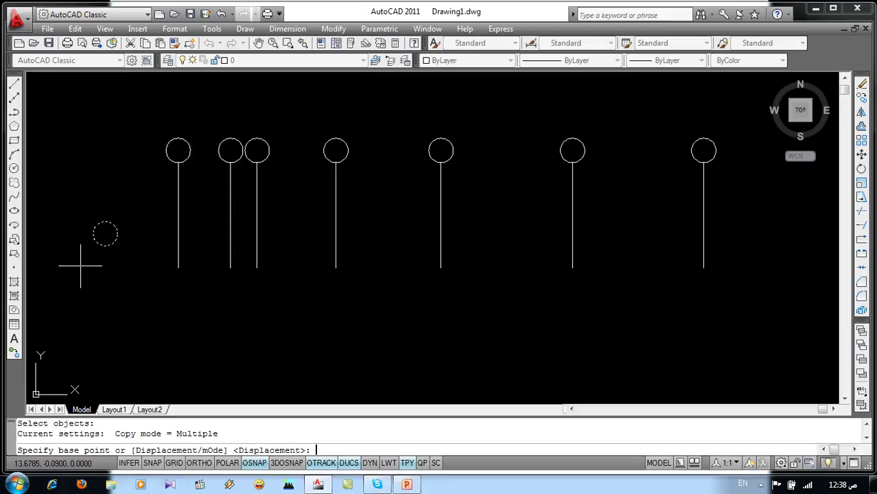
{"action": "left_click", "coordinate": [105, 234]}
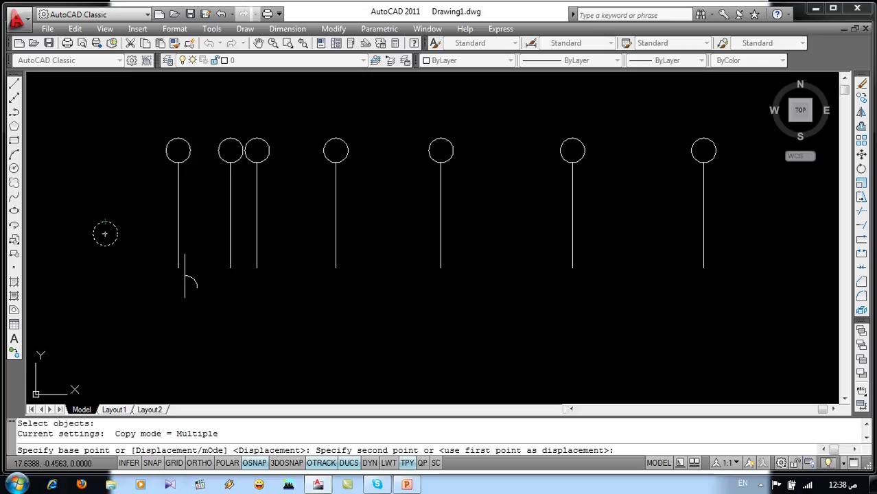
{"action": "left_click", "coordinate": [178, 280]}
{"action": "left_click", "coordinate": [230, 280]}
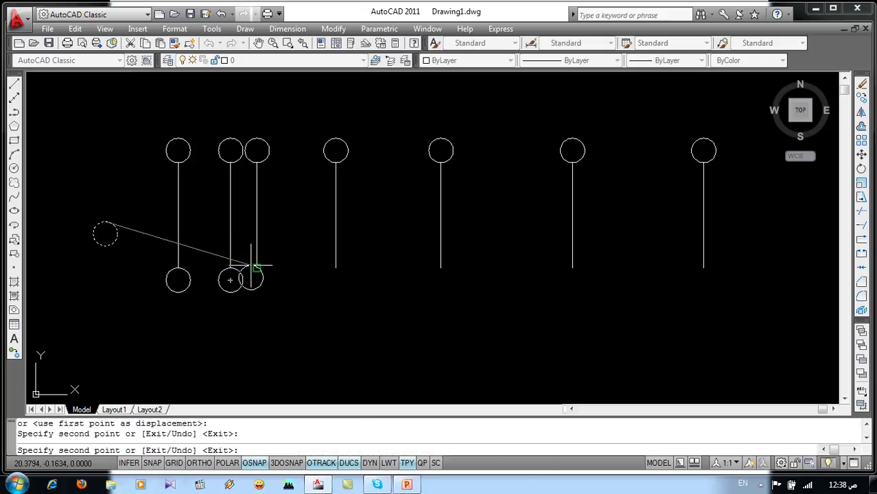
{"action": "left_click", "coordinate": [257, 280]}
{"action": "left_click", "coordinate": [336, 267]}
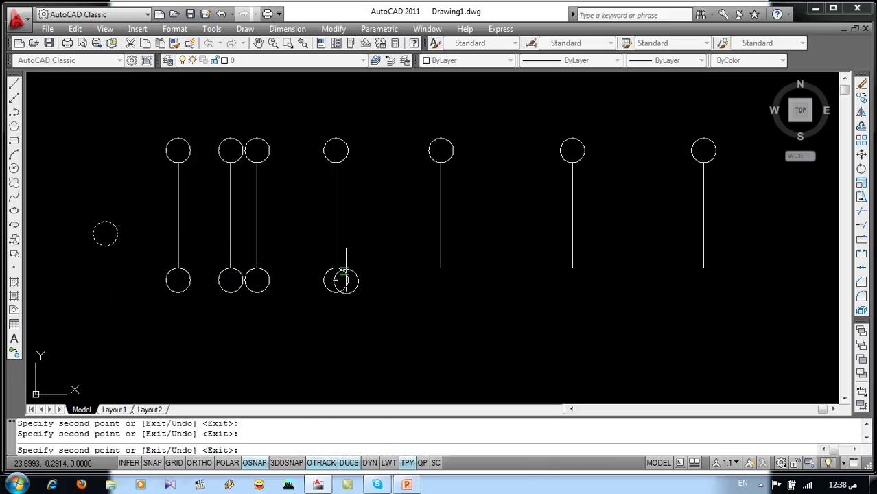
{"action": "left_click", "coordinate": [440, 268]}
{"action": "left_click", "coordinate": [573, 268]}
{"action": "left_click", "coordinate": [704, 268]}
{"action": "key", "text": "Escape"}
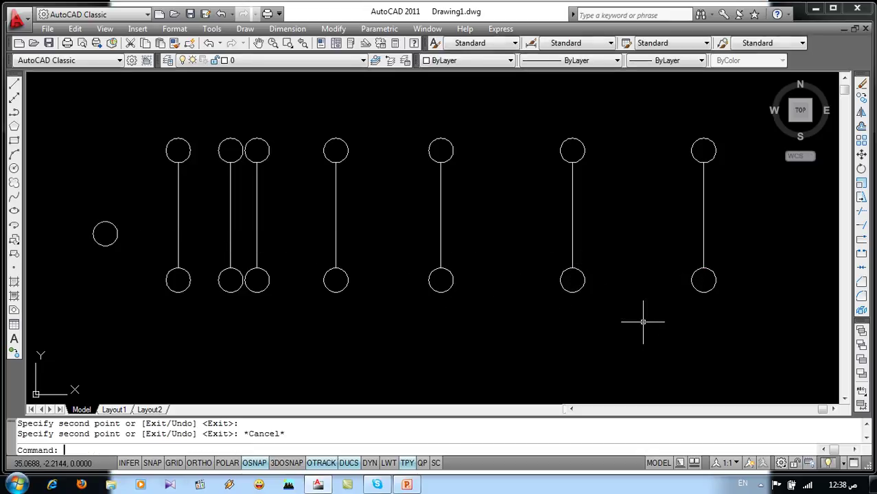
{"action": "key", "text": "ctrl+z"}
{"action": "type", "text": "co"}
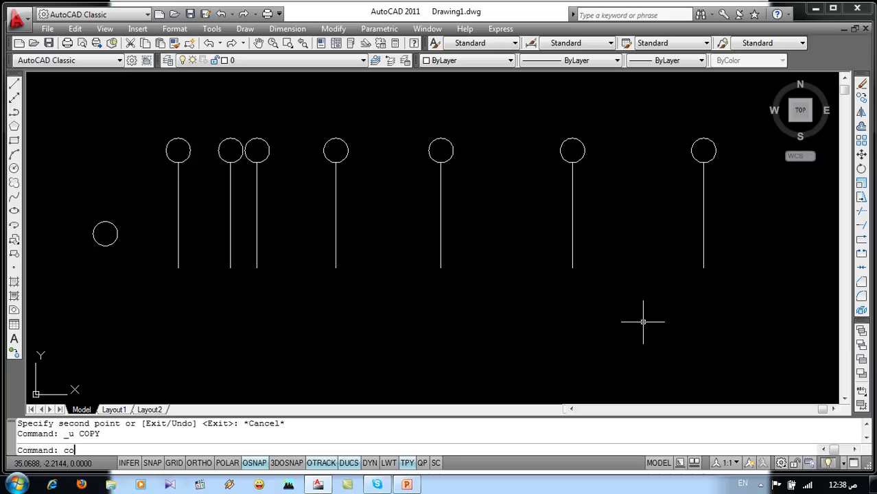
Copy all seven top circles at once down onto the lines' bottom ends.
{"action": "key", "text": "Return"}
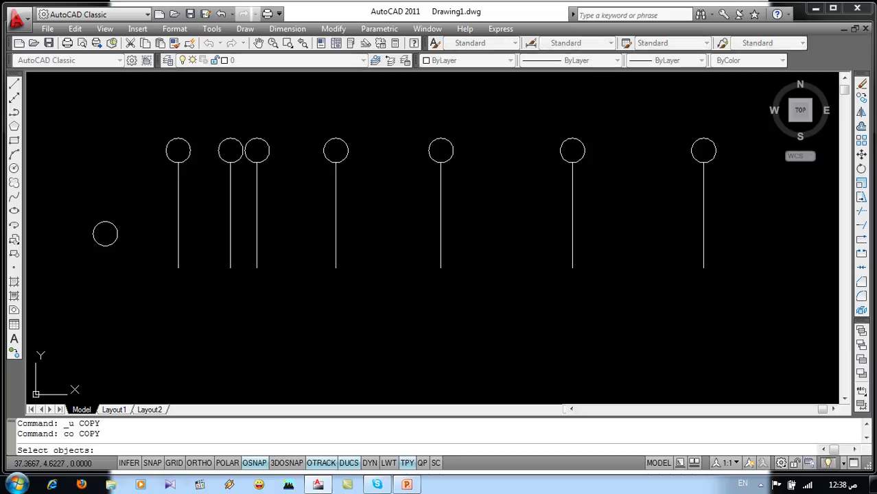
{"action": "left_click", "coordinate": [729, 124]}
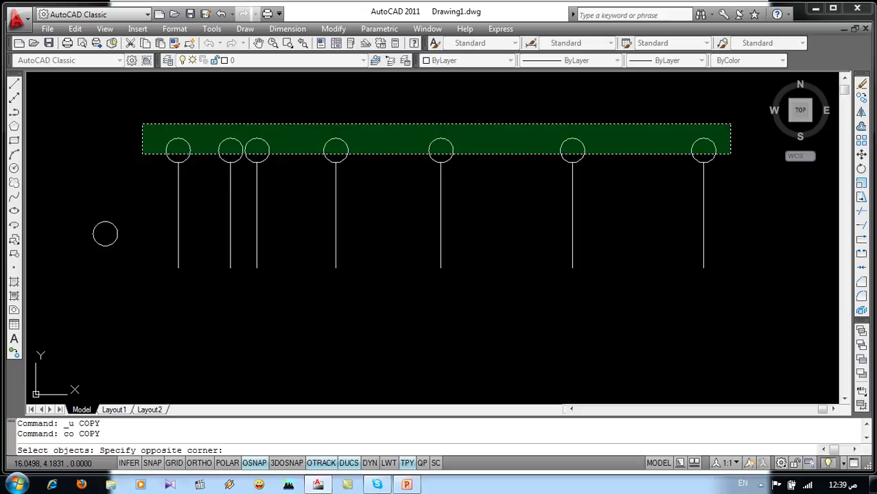
{"action": "left_click", "coordinate": [143, 154]}
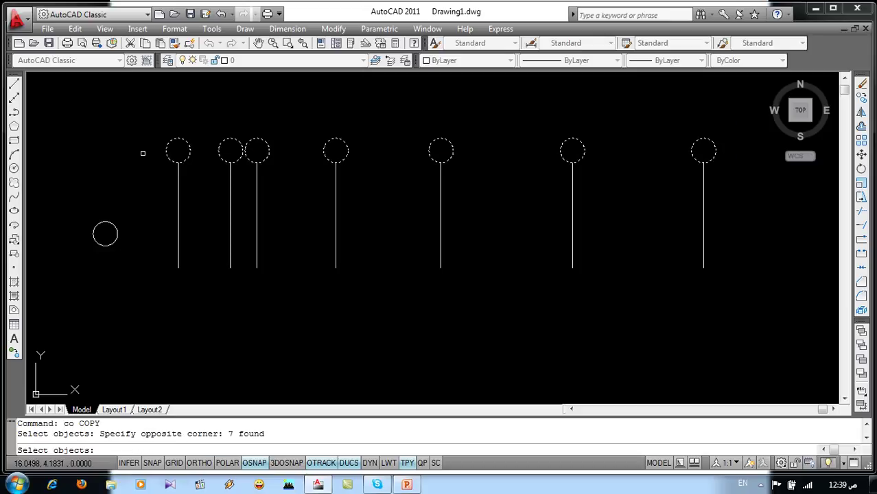
{"action": "key", "text": "Return"}
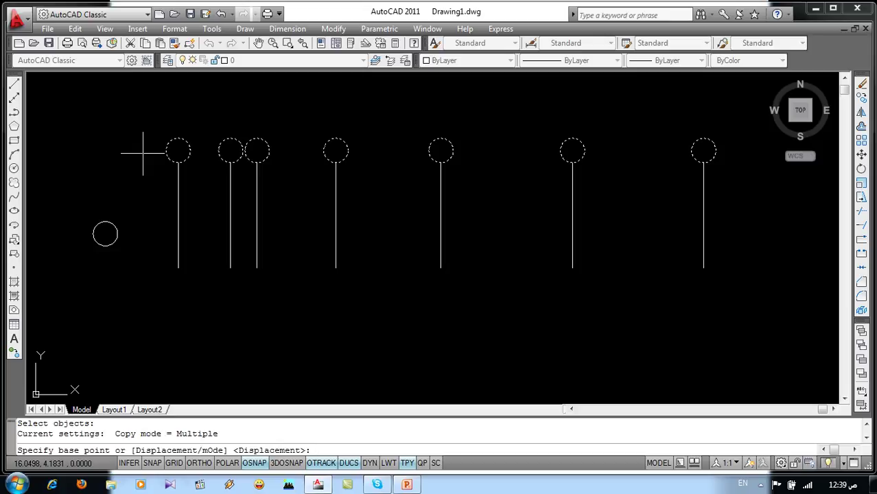
{"action": "left_click", "coordinate": [178, 139]}
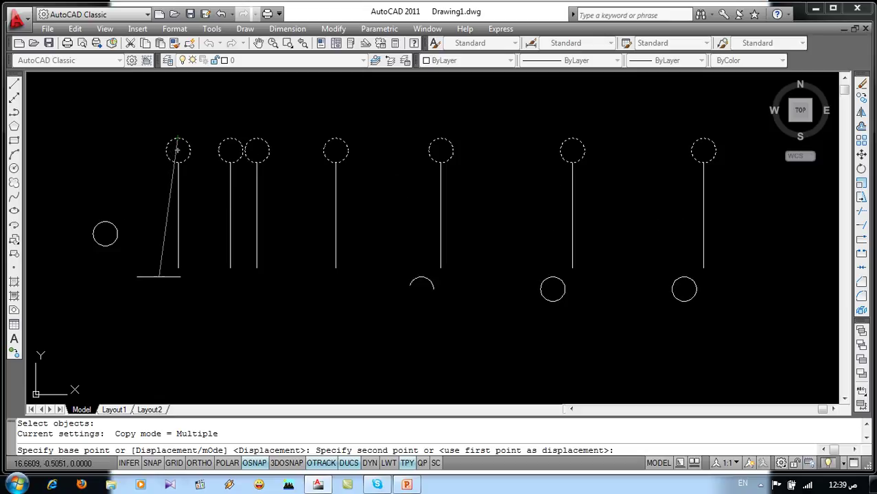
{"action": "left_click", "coordinate": [177, 268]}
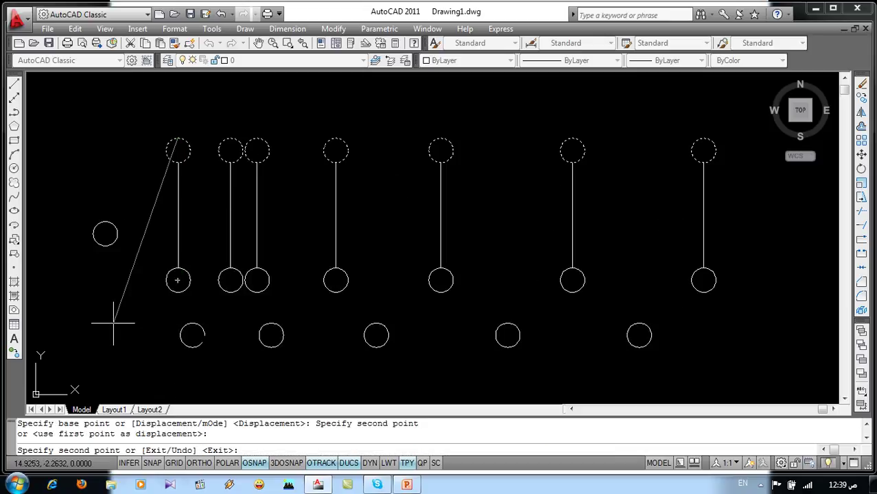
{"action": "key", "text": "Escape"}
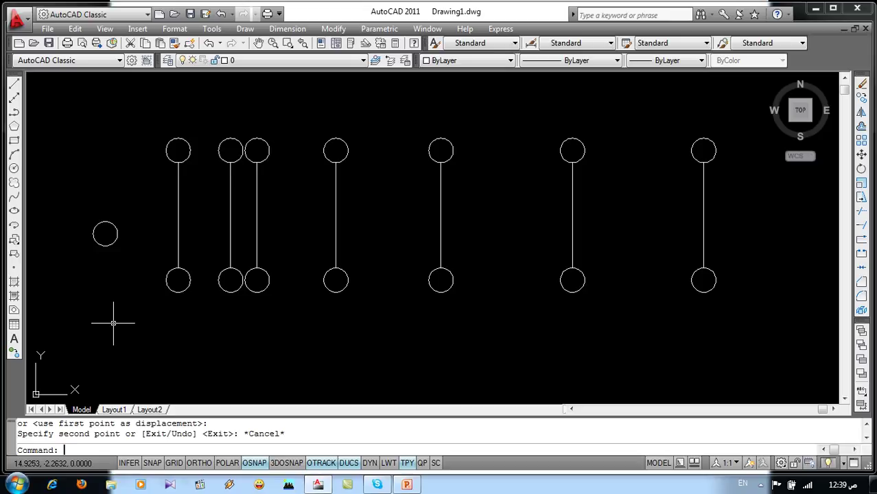
Delete the loose circle left of the row.
{"action": "left_click", "coordinate": [134, 208]}
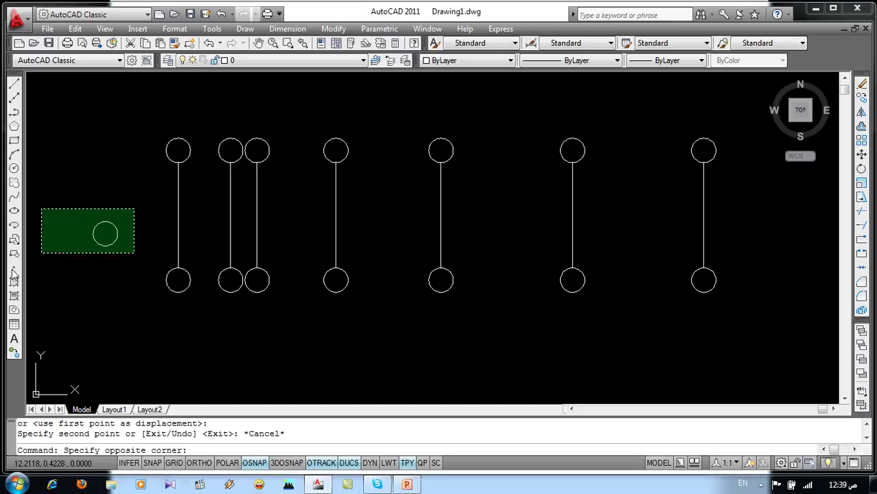
{"action": "left_click", "coordinate": [76, 278]}
{"action": "key", "text": "Delete"}
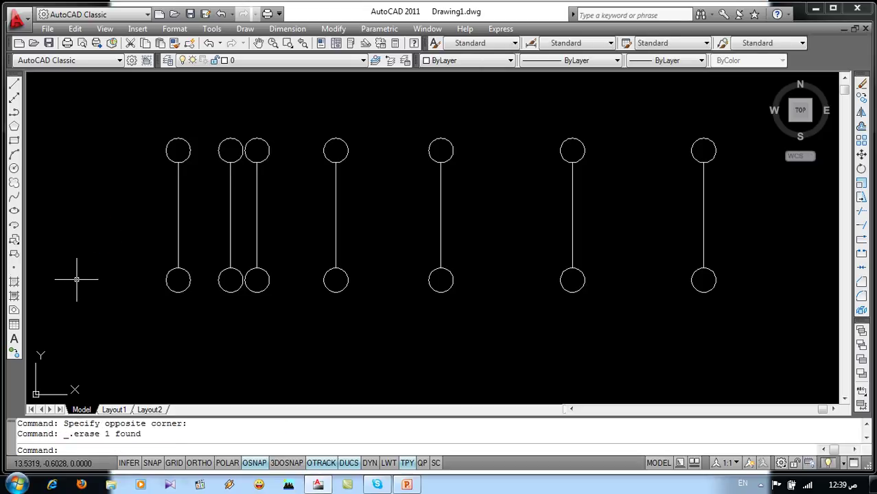
Copy the leftmost capped line horizontally to add an eighth dumbbell at the row's left end.
{"action": "type", "text": "co"}
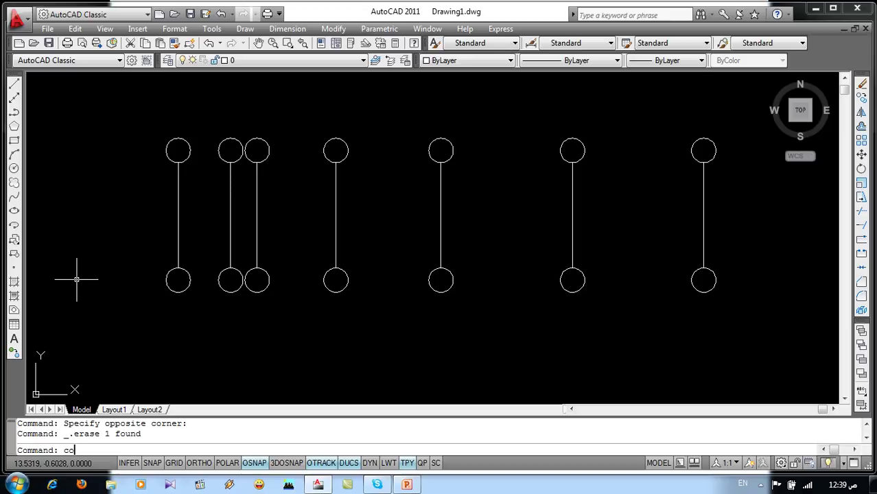
{"action": "key", "text": "Return"}
{"action": "left_click", "coordinate": [207, 126]}
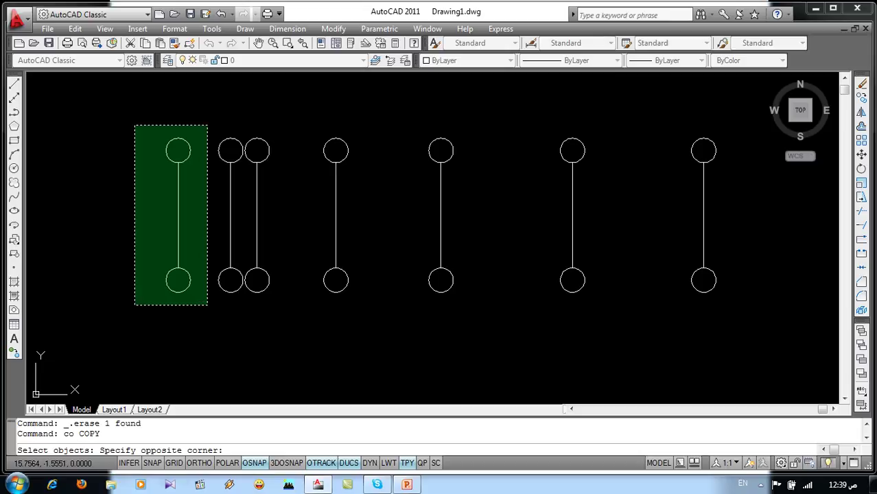
{"action": "left_click", "coordinate": [135, 304]}
{"action": "key", "text": "Return"}
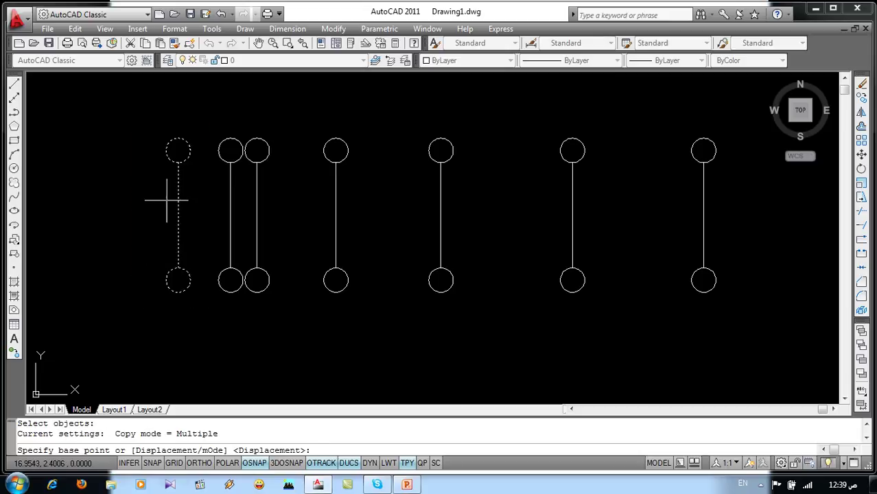
{"action": "left_click", "coordinate": [178, 197]}
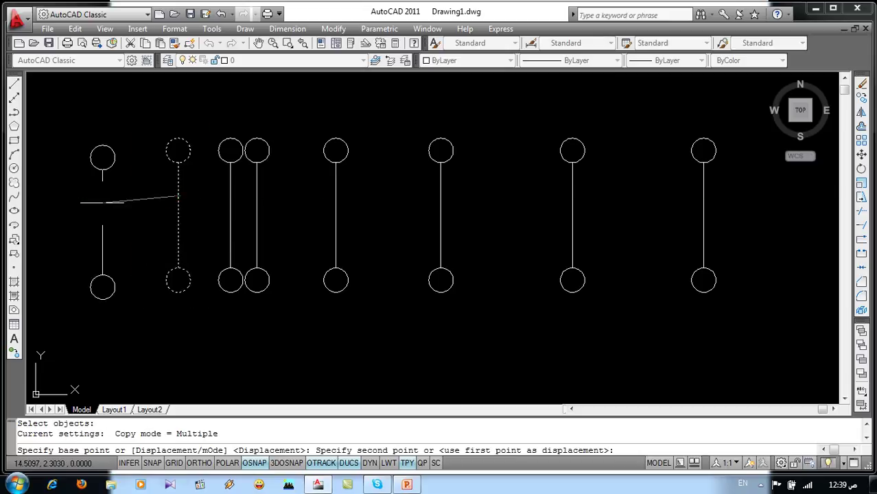
{"action": "key", "text": "F8"}
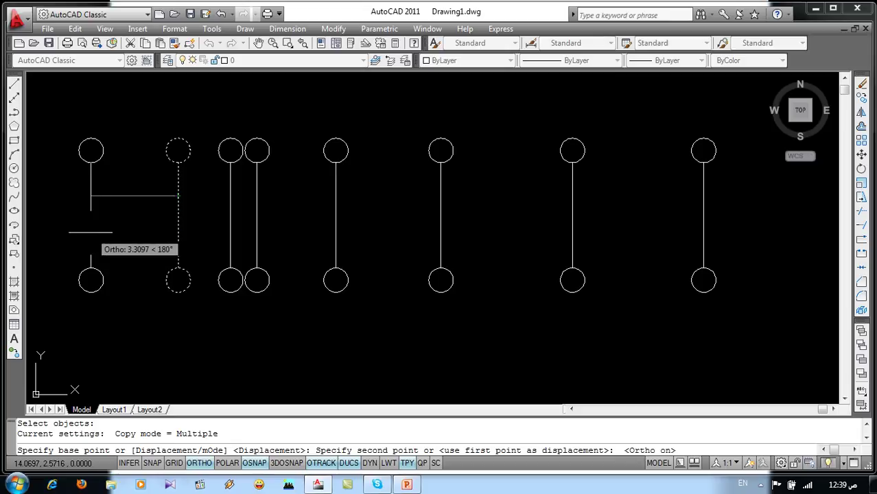
{"action": "left_click", "coordinate": [90, 232]}
{"action": "key", "text": "Escape"}
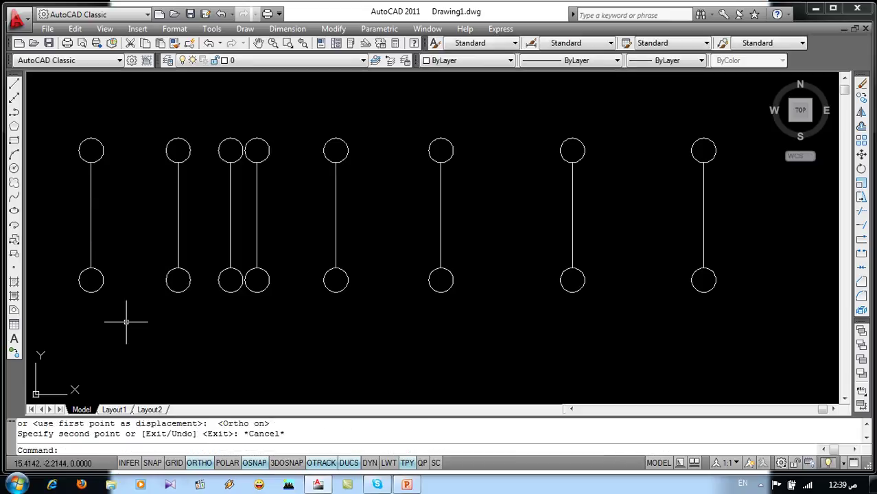
{"action": "scroll", "coordinate": [164, 241], "scroll_direction": "down", "scroll_amount": 2}
{"action": "middle_click_drag", "start_coordinate": [180, 260], "coordinate": [276, 277]}
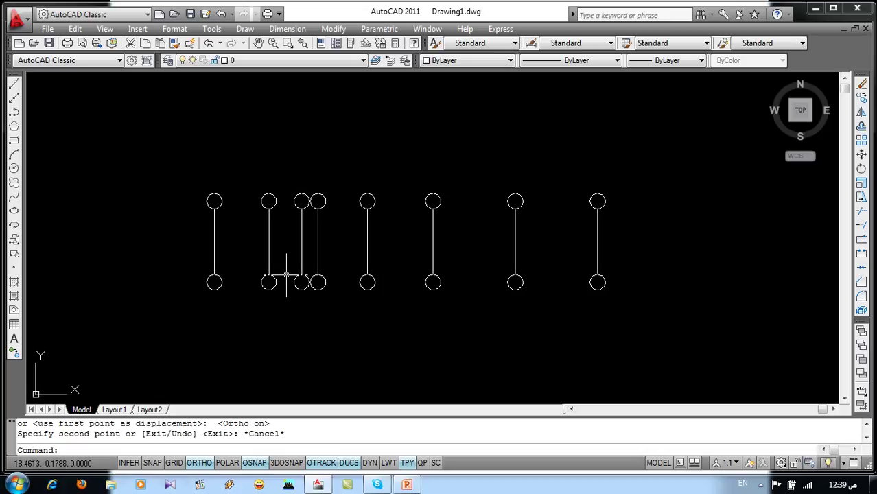
{"action": "left_click", "coordinate": [406, 486]}
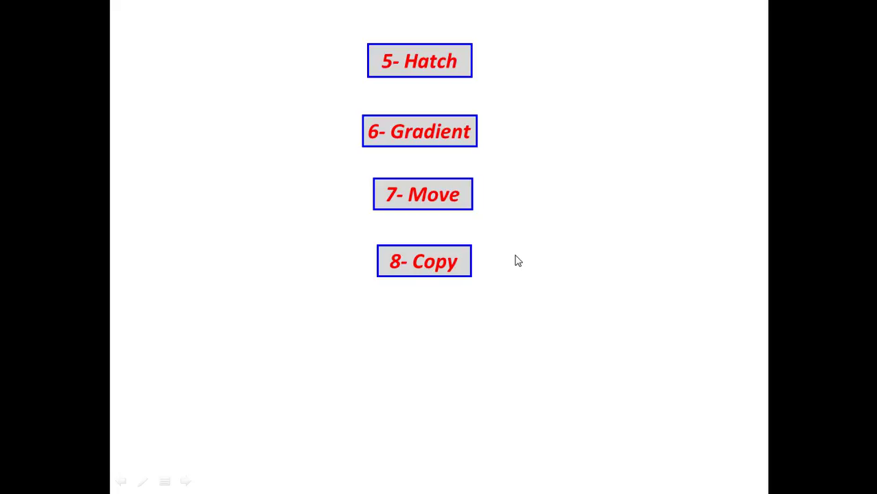
Leave the slideshow and minimise AutoCAD to reveal the desktop.
{"action": "key", "text": "alt+Tab"}
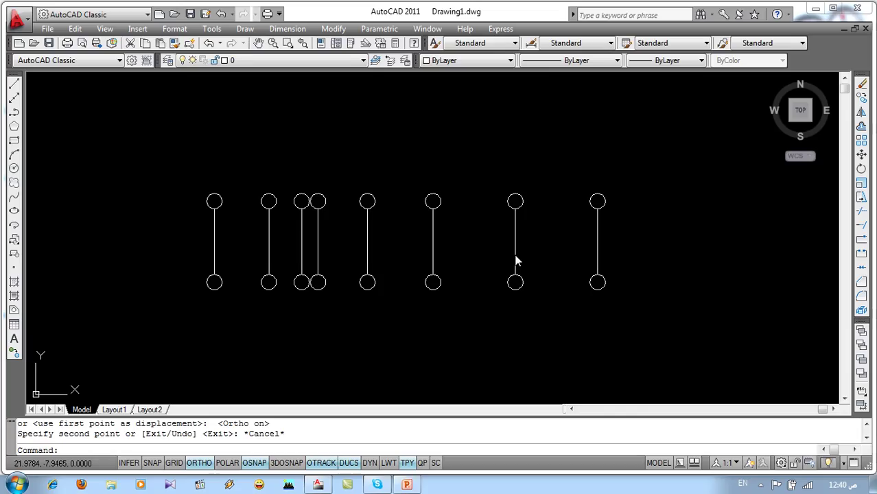
{"action": "left_click", "coordinate": [813, 12]}
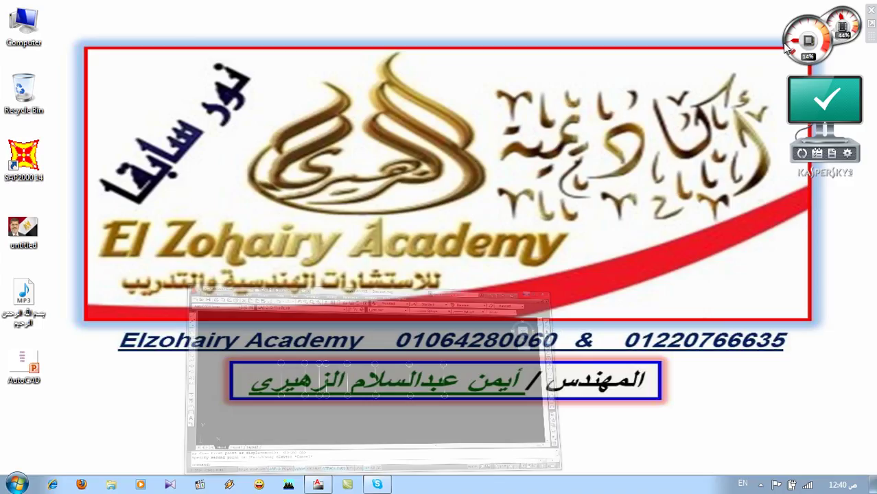